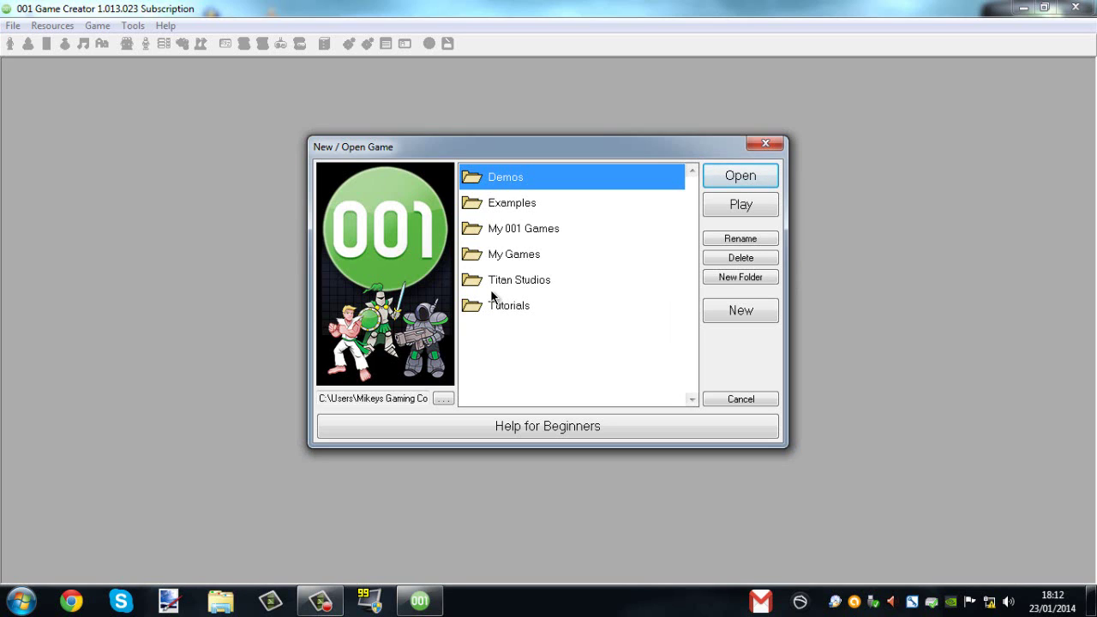
# Open an empty folder to hold the game and begin a new game inside it
pyautogui.doubleClick(532, 312)
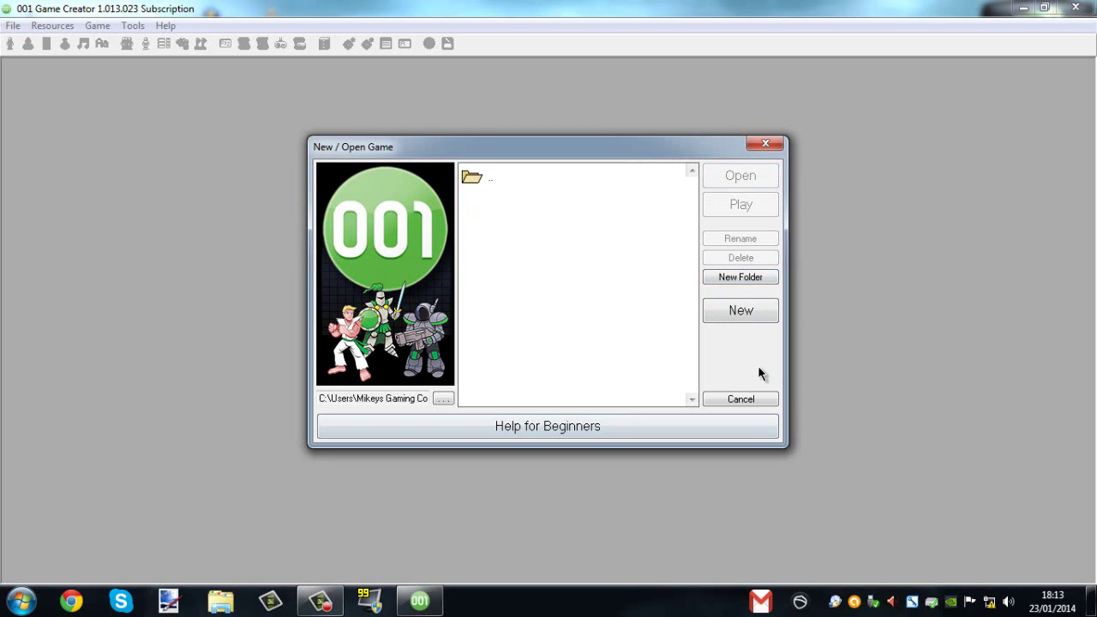
pyautogui.click(738, 310)
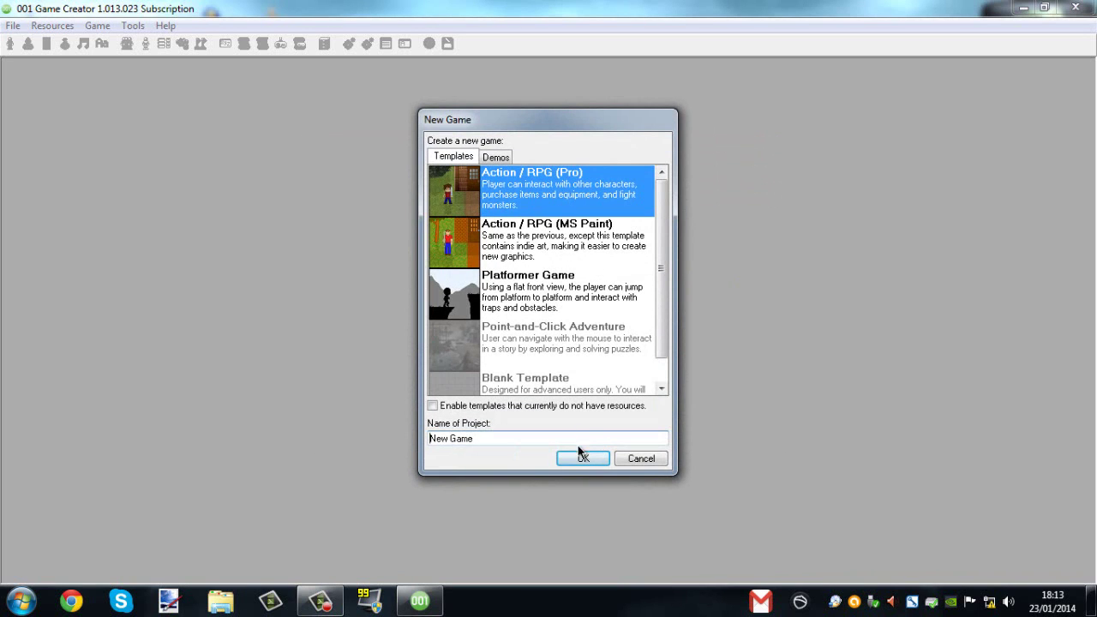
# Create the game 'Scene' from the Action / RPG (Pro) template
pyautogui.hotkey('ctrl', 'a')
pyautogui.press('Return')
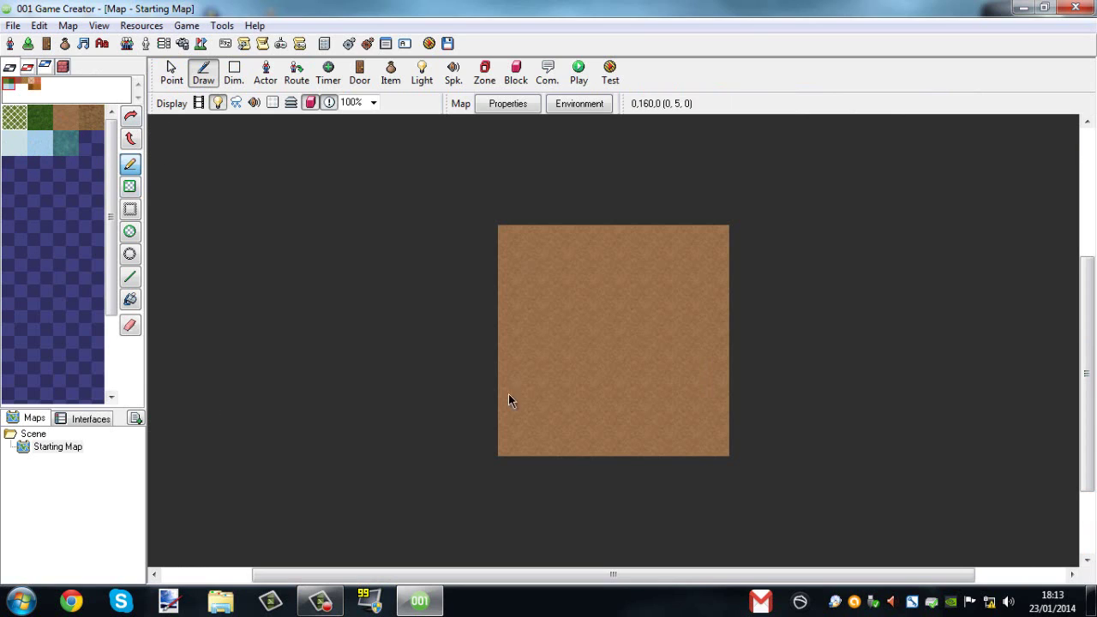
# Resize the Starting Map to 17 by 16 tiles, widening it rightward and extending it downward
pyautogui.moveTo(498, 361); pyautogui.dragTo(210, 323)
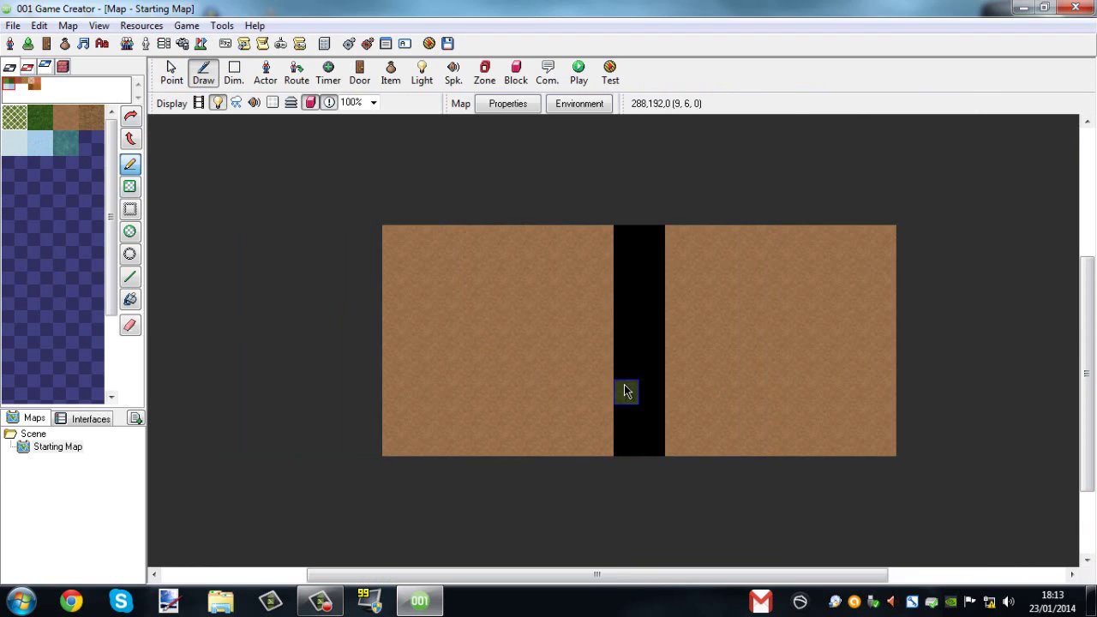
pyautogui.hotkey('ctrl', 'z')
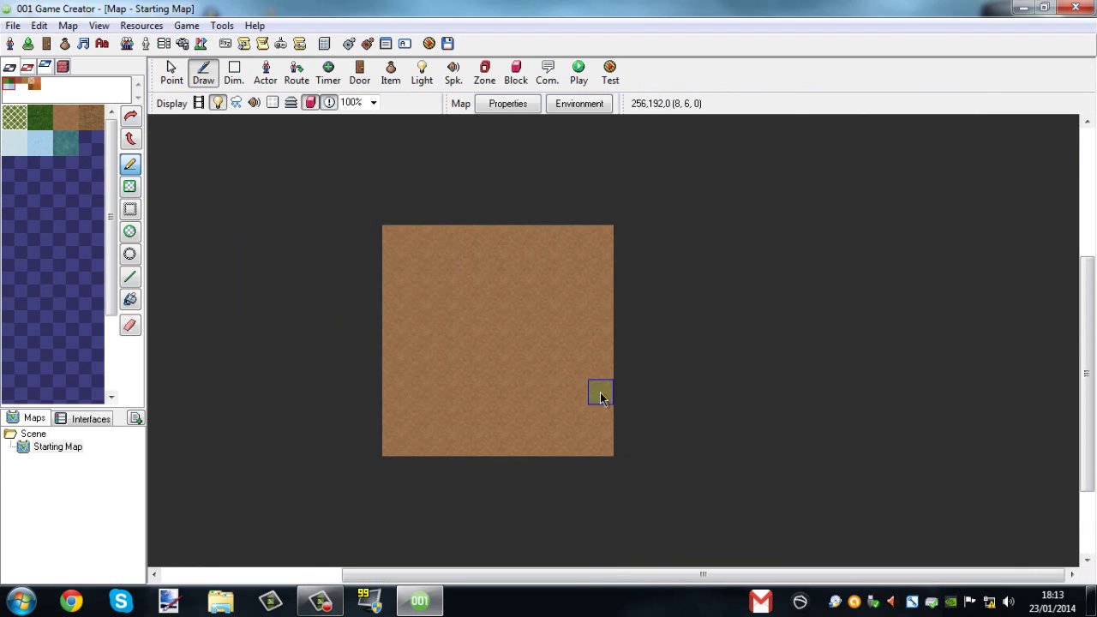
pyautogui.moveTo(610, 392); pyautogui.dragTo(818, 403)
pyautogui.moveTo(638, 455); pyautogui.dragTo(588, 612)
pyautogui.scroll(-1, 598, 470)
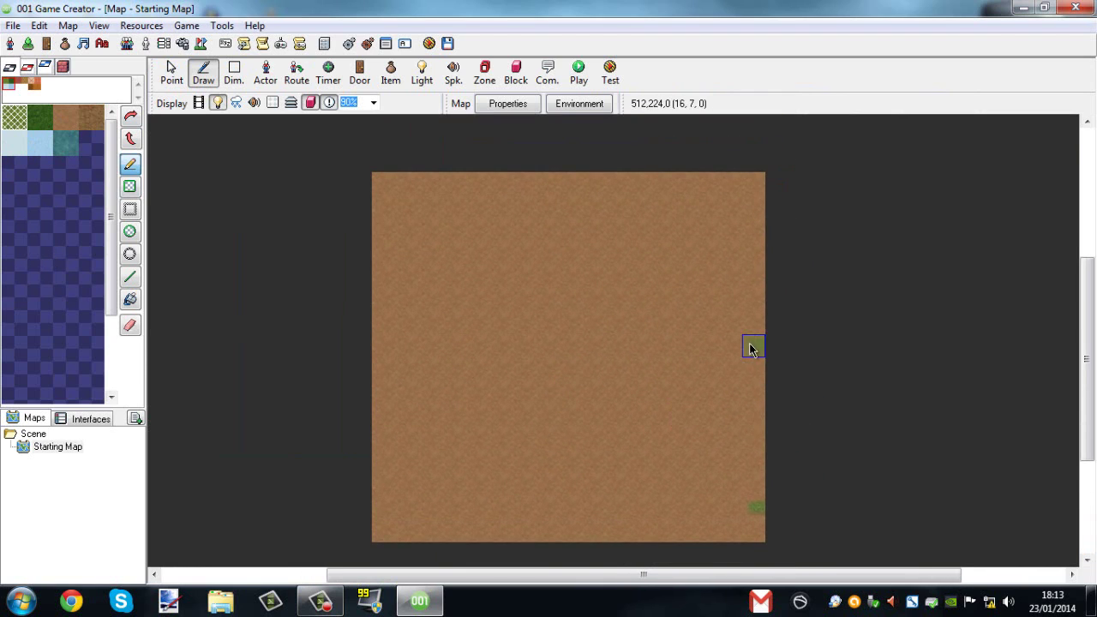
# Repaint the grass tile at the map's right edge with dirt and open Map Properties
pyautogui.click(753, 352)
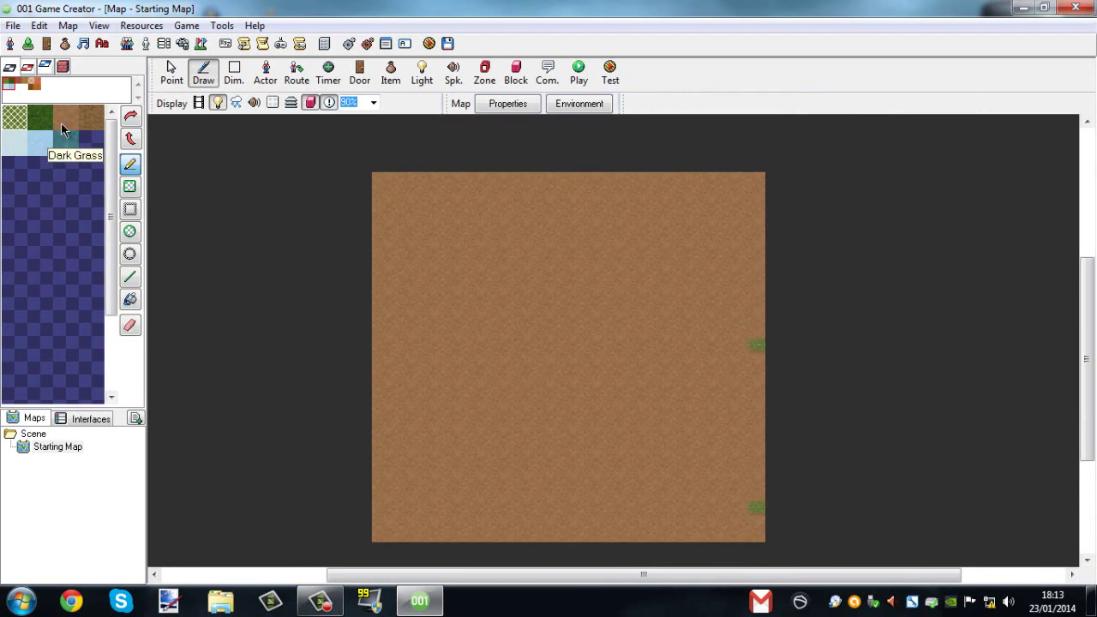
pyautogui.rightClick(490, 309)
pyautogui.click(756, 347)
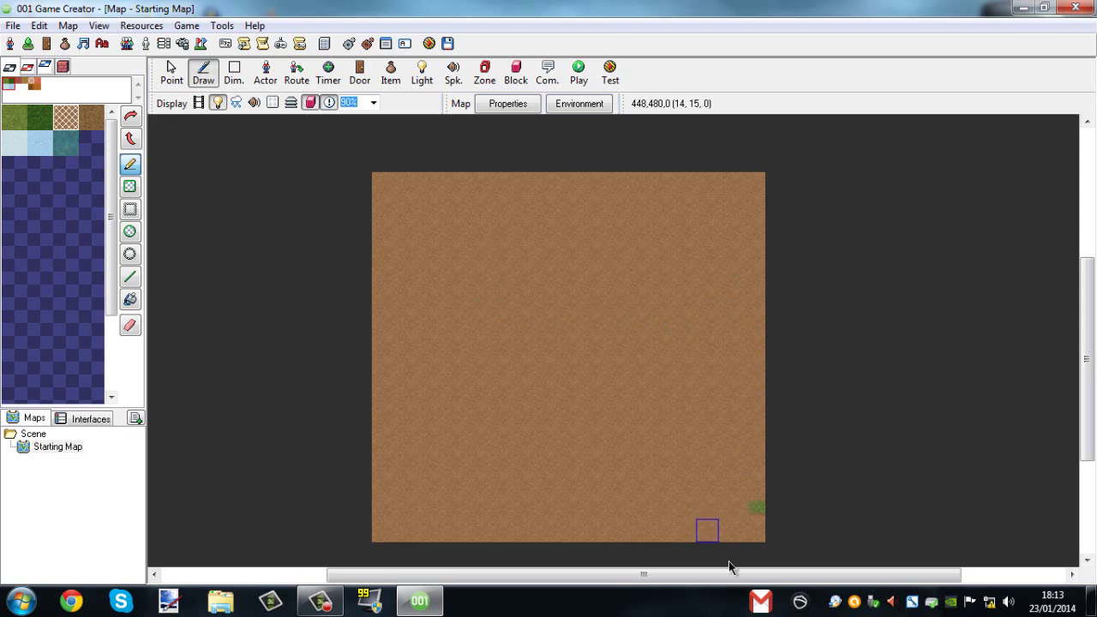
pyautogui.moveTo(600, 457); pyautogui.dragTo(624, 440, button='middle')
pyautogui.scroll(-1, 623, 440)
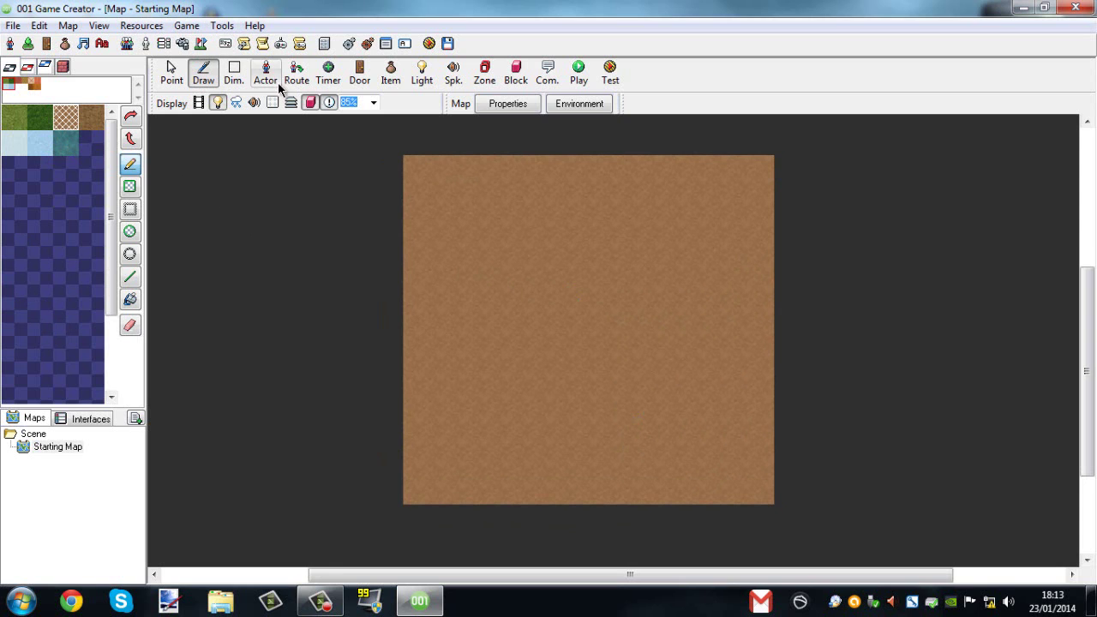
pyautogui.click(529, 103)
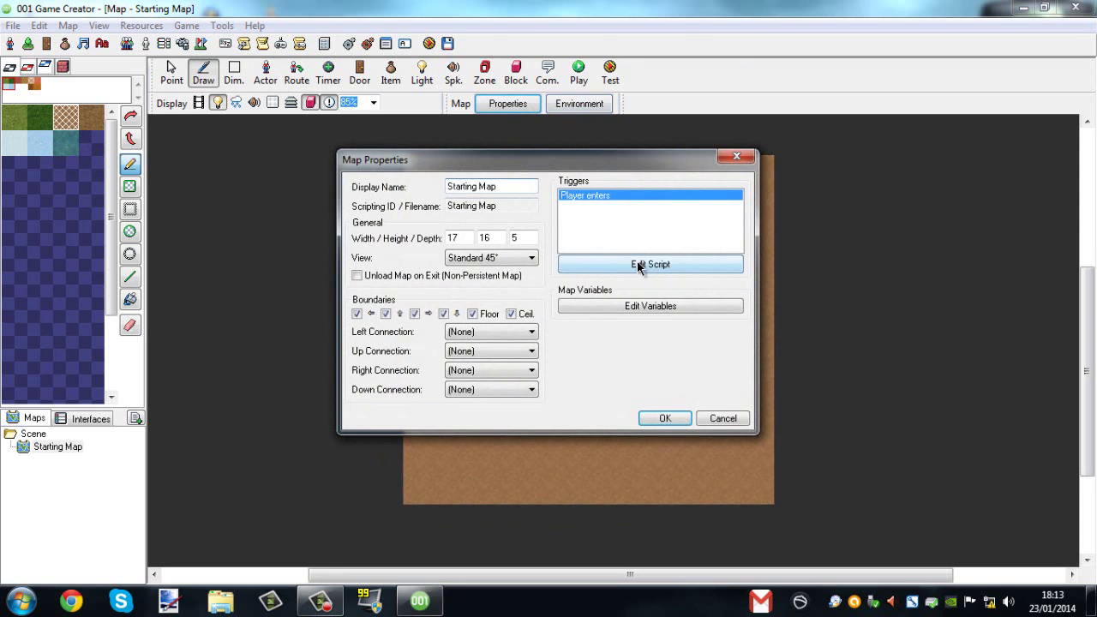
# Add a Change Existence event after Start that makes the (Main) actor Nonexistent when the player enters
pyautogui.click(638, 266)
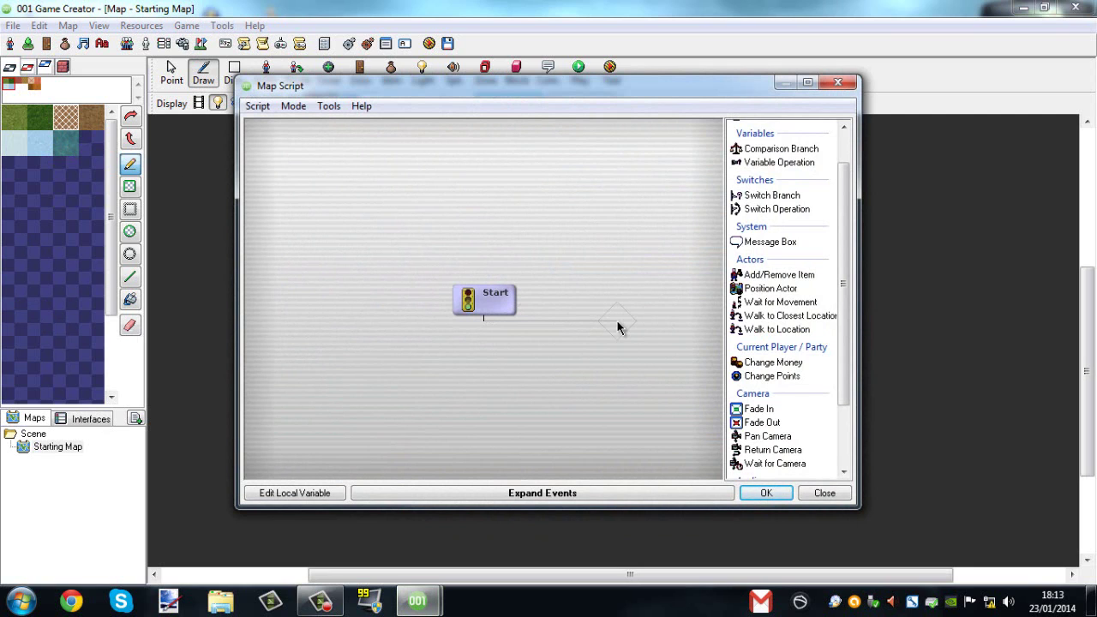
pyautogui.click(620, 328)
pyautogui.write('ex')
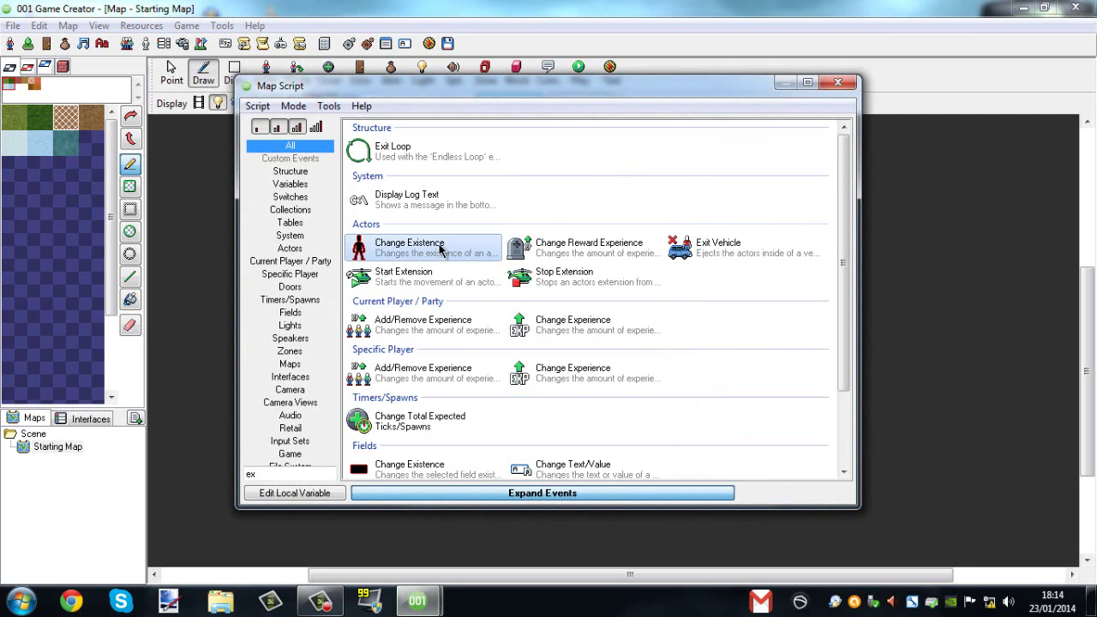
pyautogui.click(403, 247)
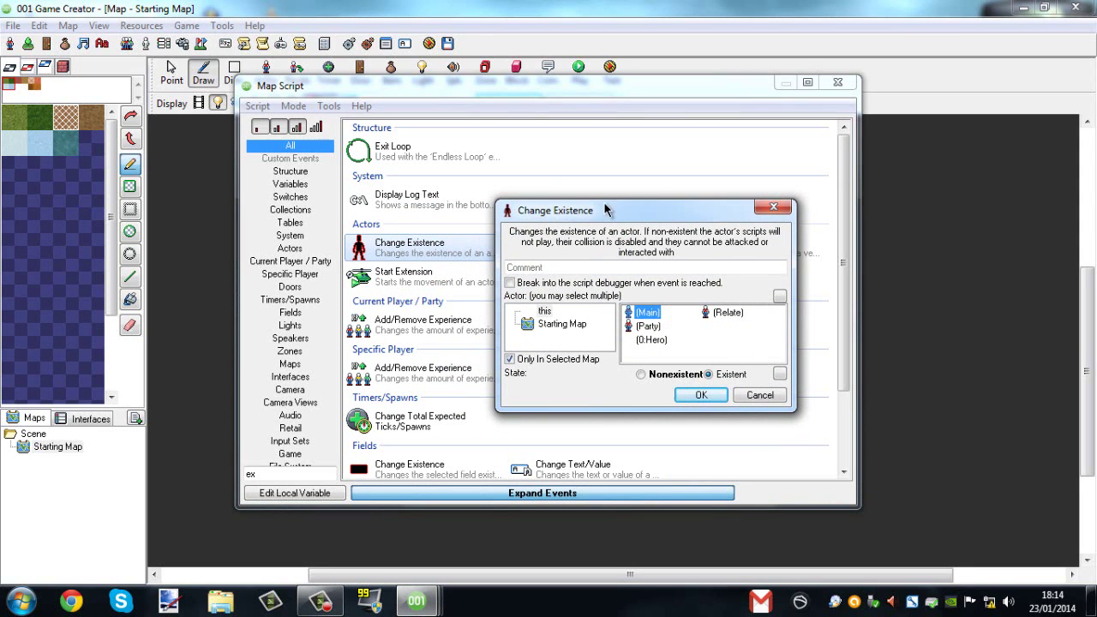
pyautogui.moveTo(610, 211); pyautogui.dragTo(570, 317)
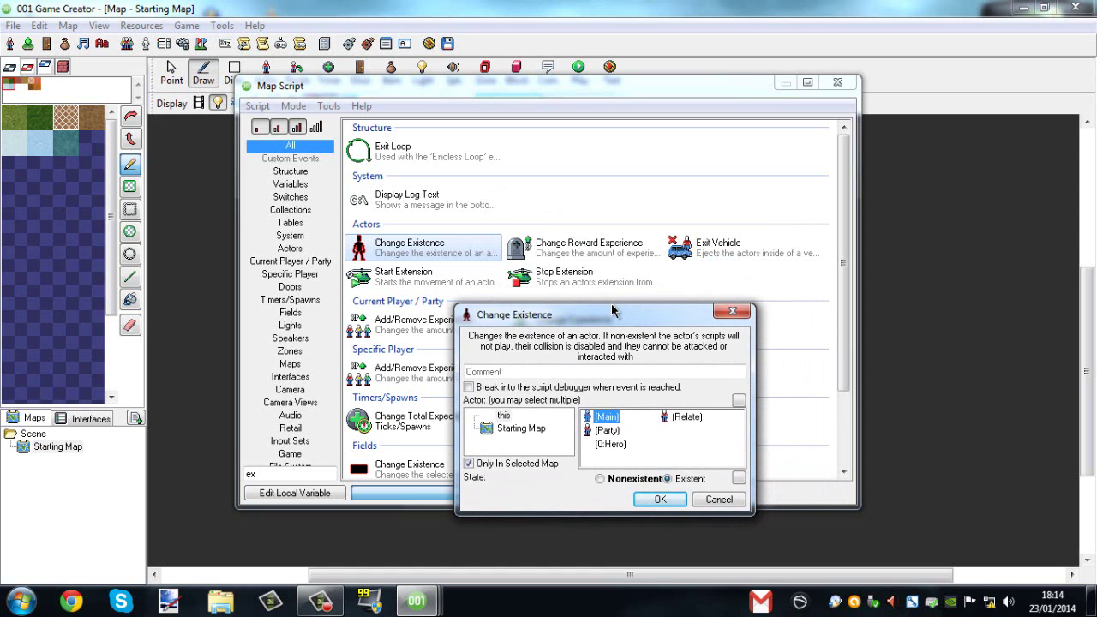
pyautogui.moveTo(613, 311); pyautogui.dragTo(600, 264)
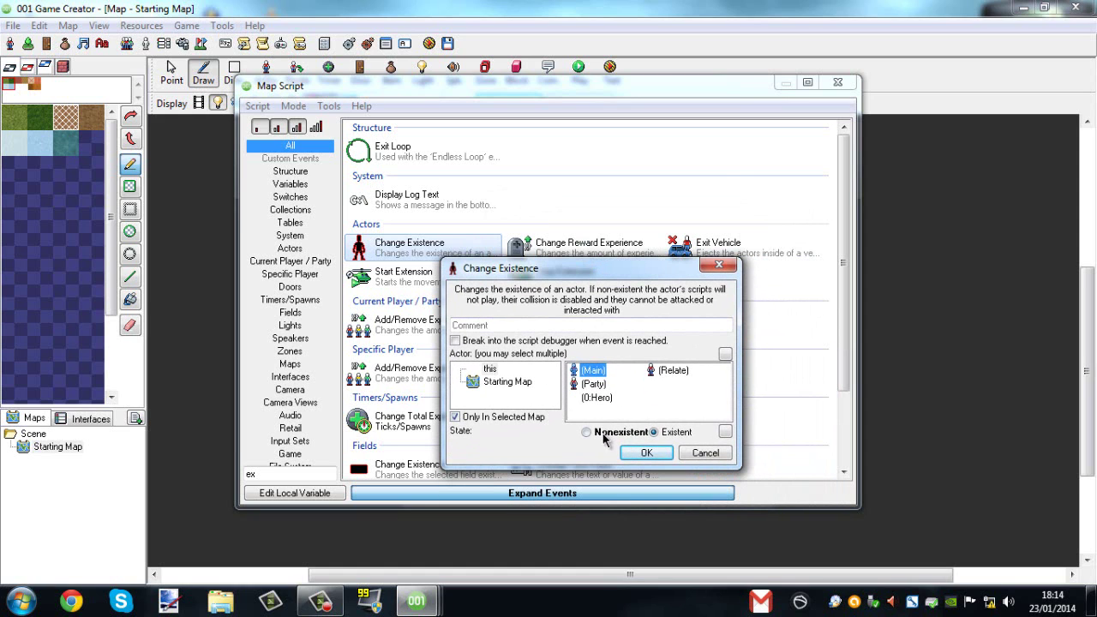
pyautogui.click(653, 457)
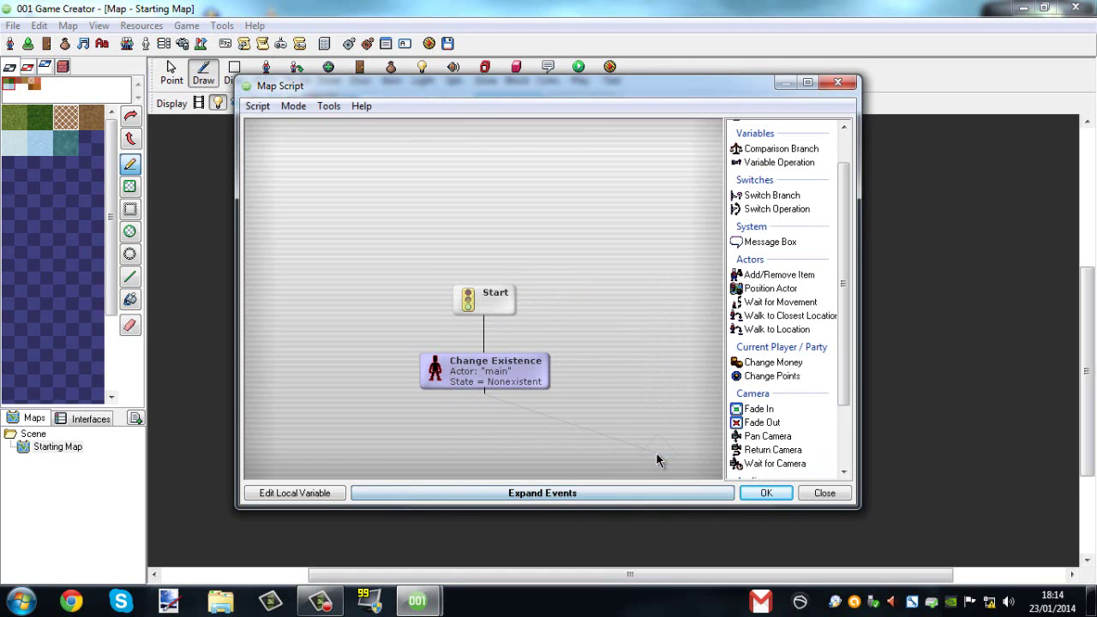
pyautogui.click(769, 495)
pyautogui.click(660, 420)
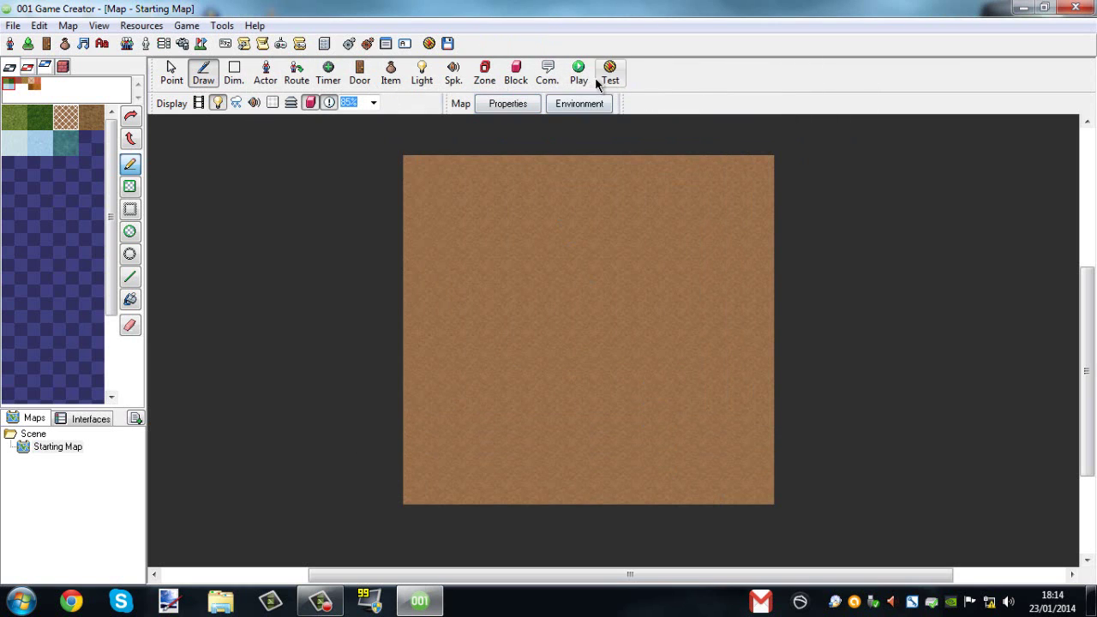
# Place an NPC actor on the lower-left of the map using the Male body sprite
pyautogui.click(266, 73)
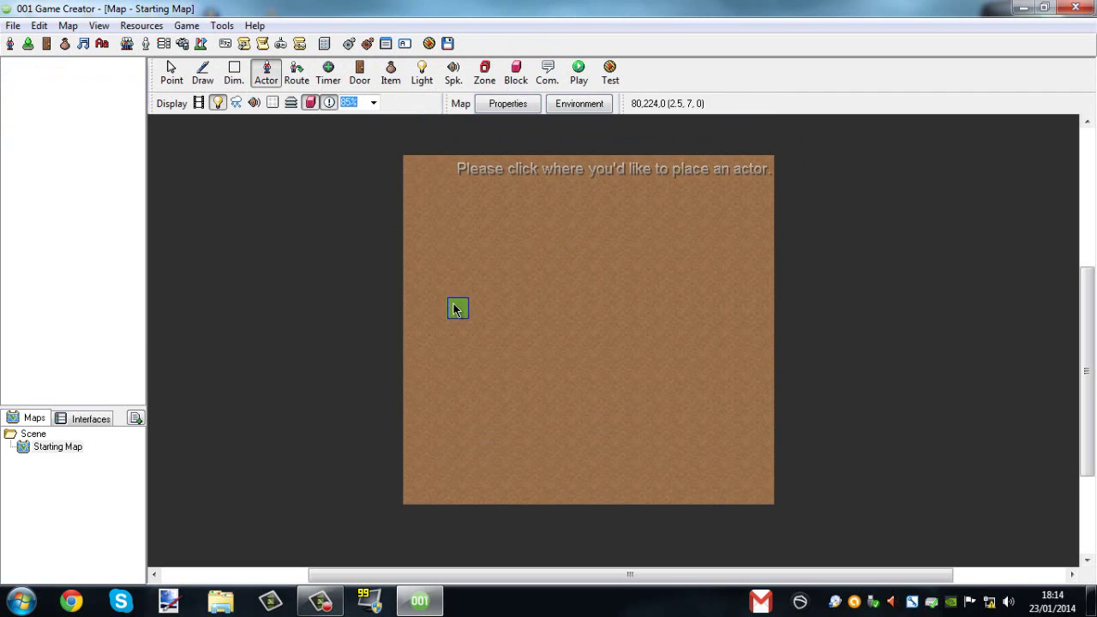
pyautogui.click(481, 420)
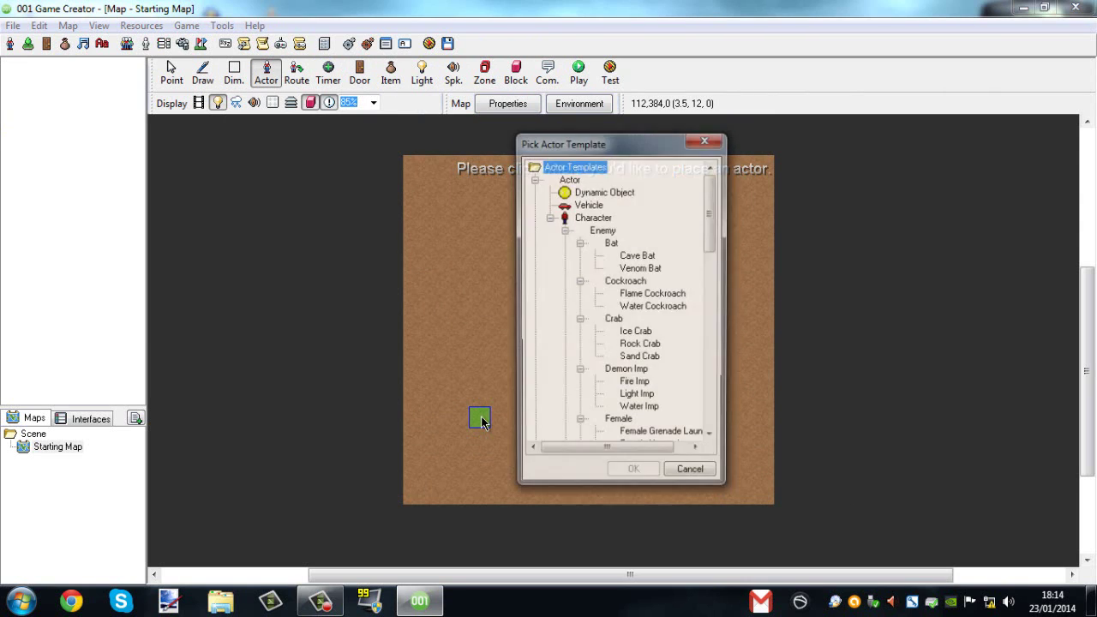
pyautogui.scroll(-20, 592, 244)
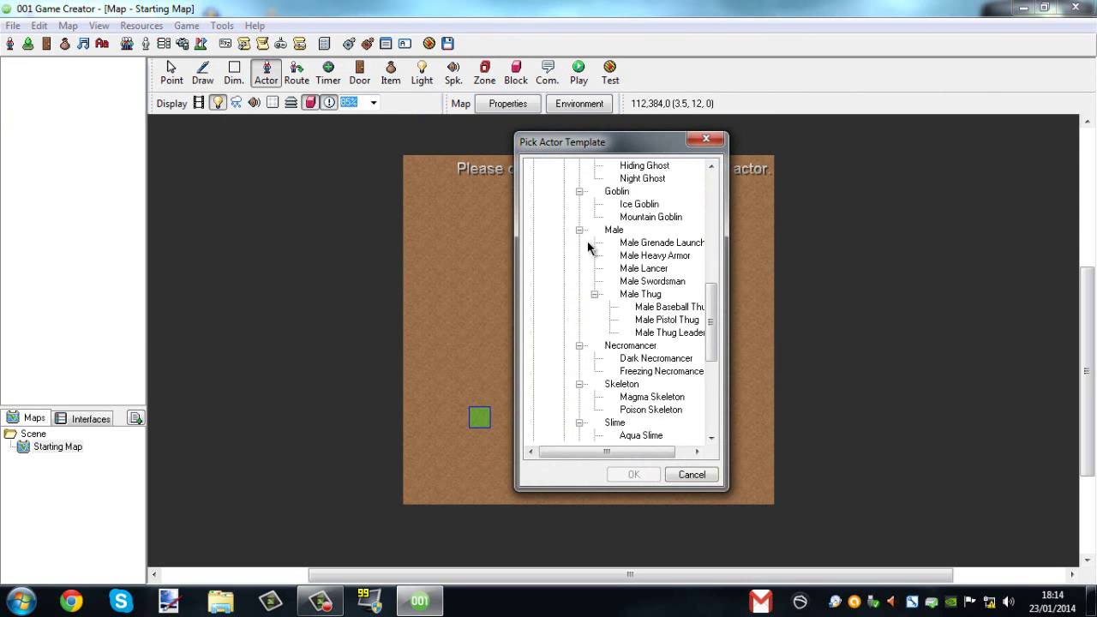
pyautogui.click(598, 386)
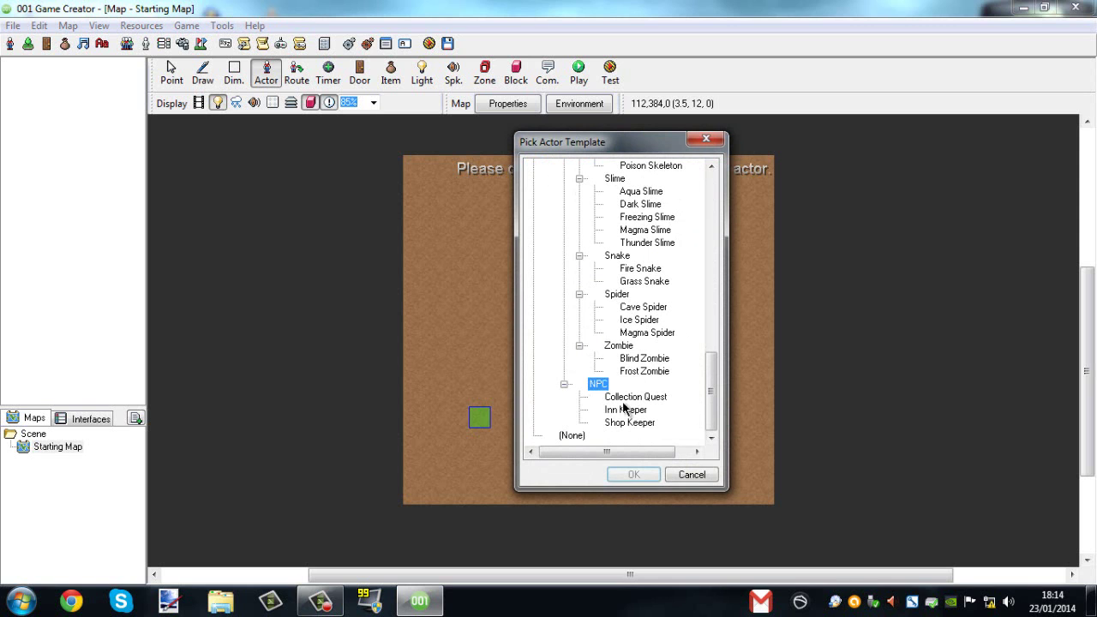
pyautogui.click(634, 474)
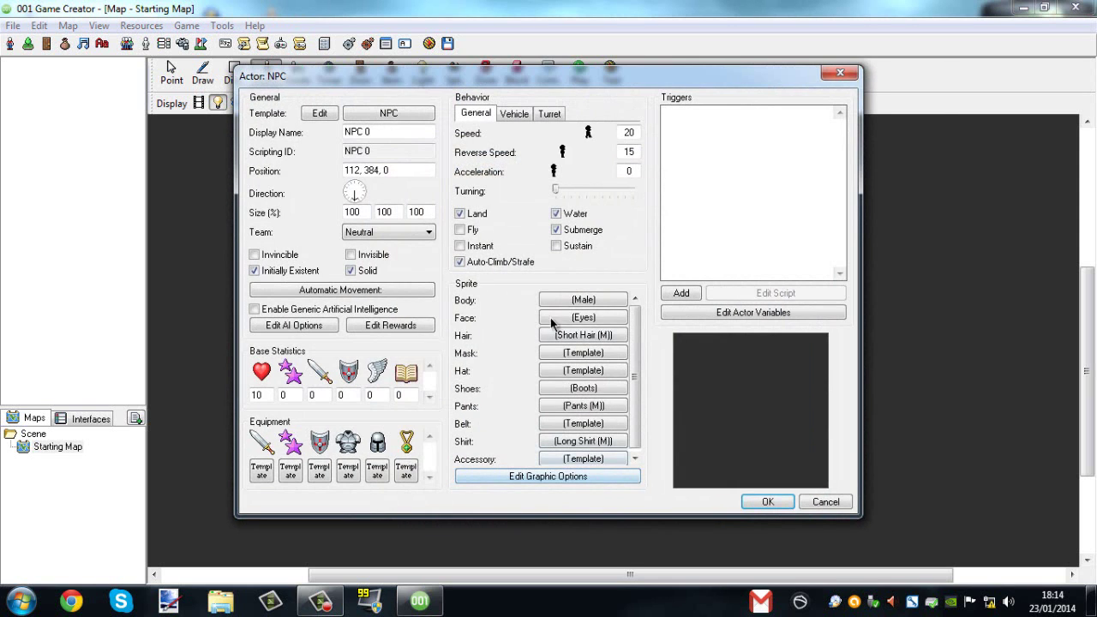
pyautogui.click(522, 365)
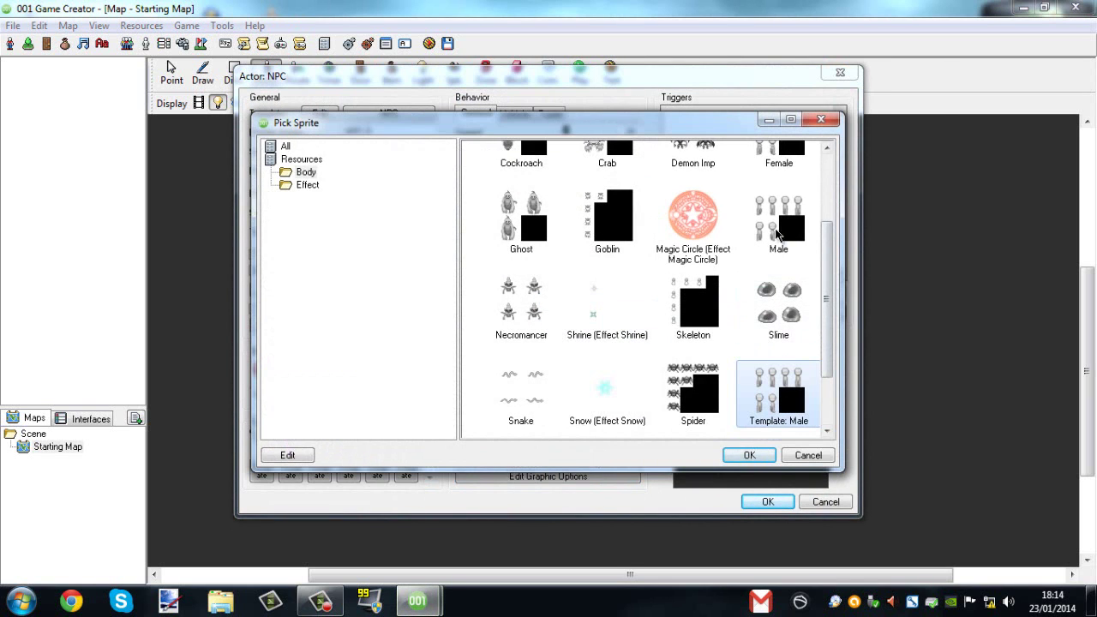
pyautogui.doubleClick(797, 232)
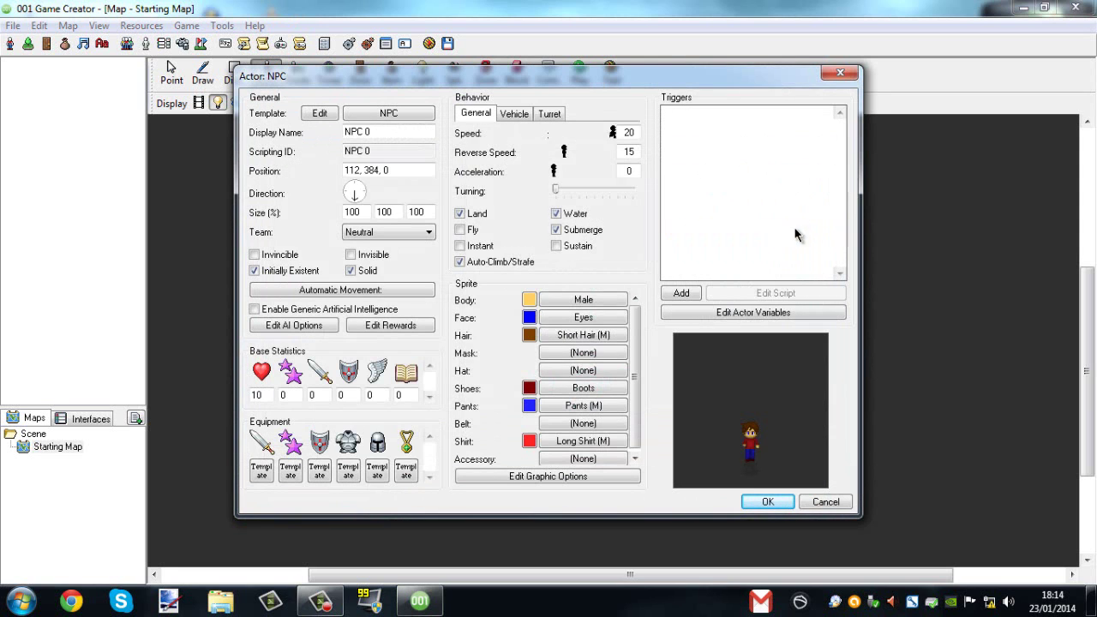
pyautogui.click(768, 502)
# Nudge NPC 0 slightly up the map
pyautogui.click(171, 73)
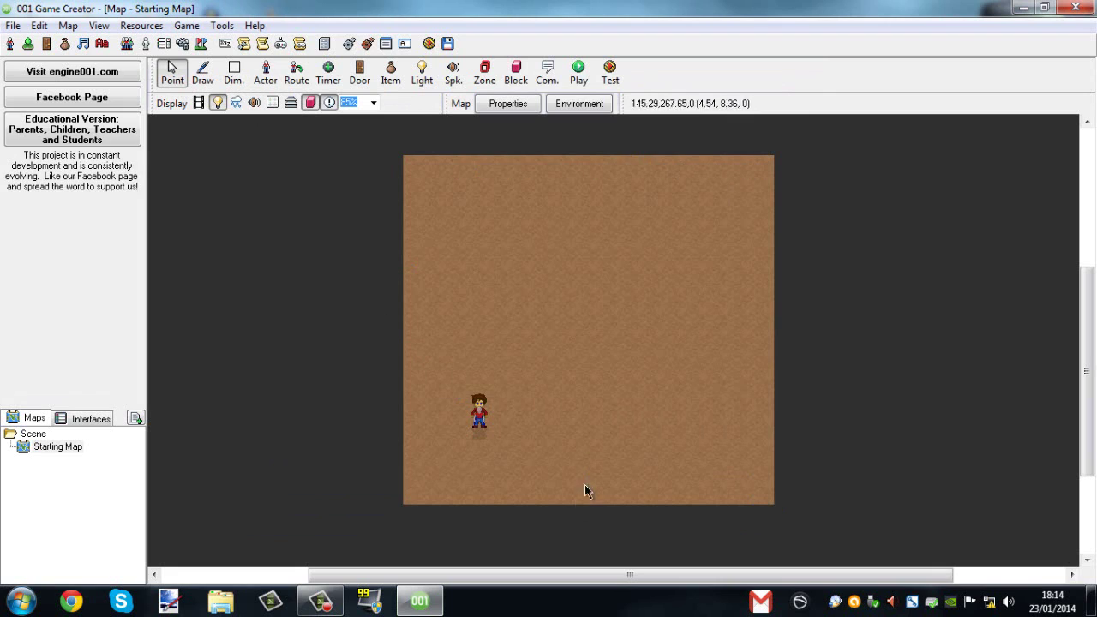
pyautogui.moveTo(493, 420)
pyautogui.mouseDown()
pyautogui.moveTo(493, 388)
pyautogui.moveTo(492, 399)
pyautogui.mouseUp()
pyautogui.click(203, 72)
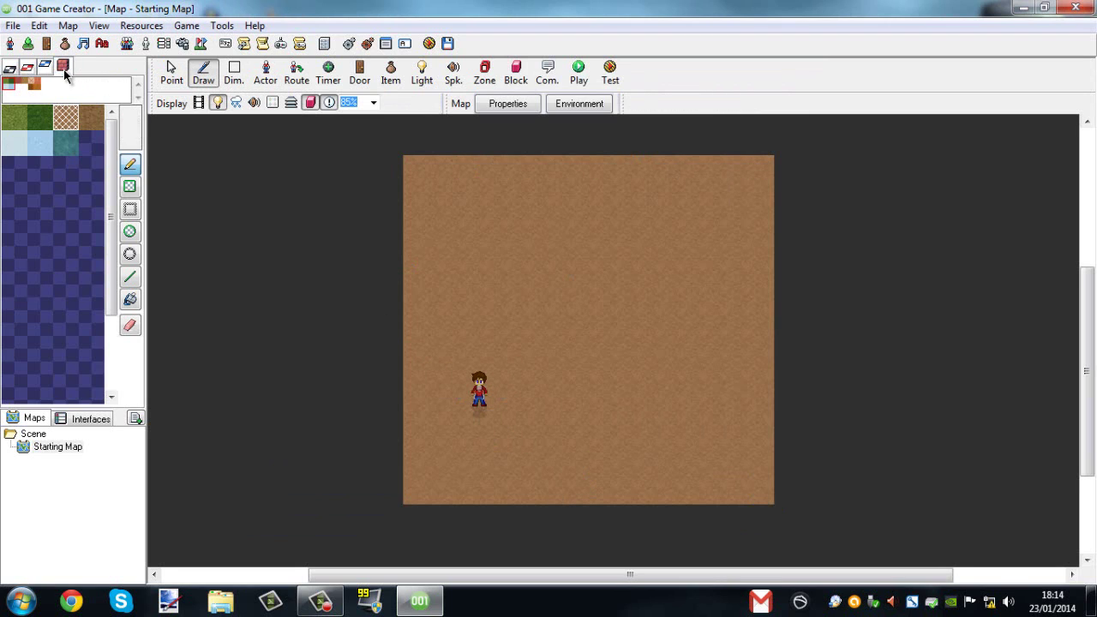
# Draw two stone wall rows across the top of the map, then open the map's View options
pyautogui.click(63, 66)
pyautogui.click(40, 169)
pyautogui.moveTo(455, 210)
pyautogui.mouseDown()
pyautogui.moveTo(762, 206)
pyautogui.moveTo(754, 215)
pyautogui.mouseUp()
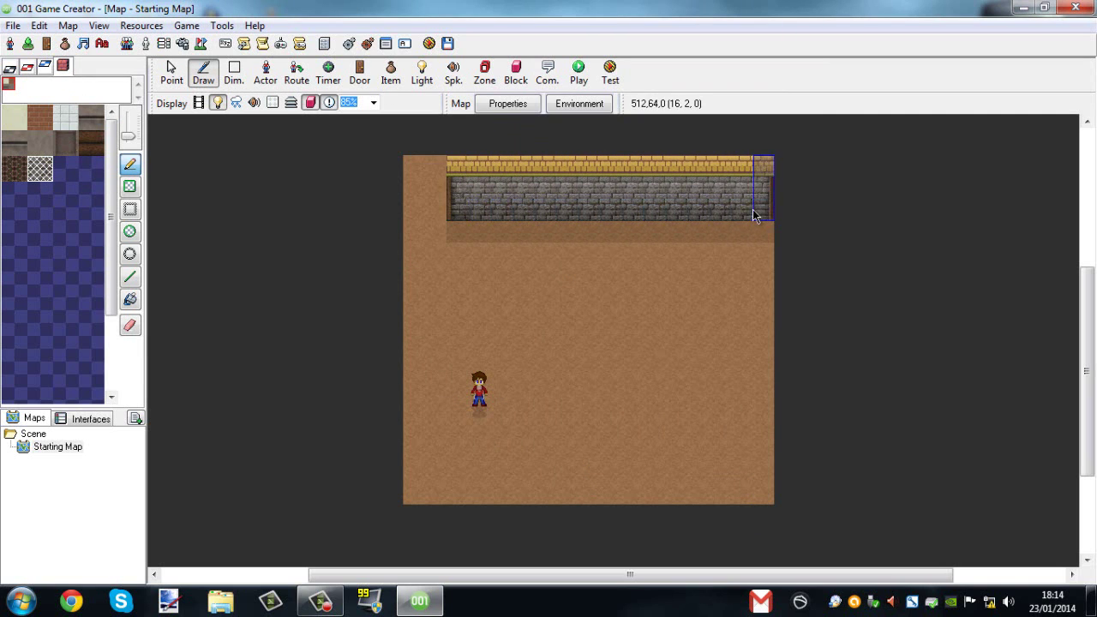
pyautogui.moveTo(459, 235)
pyautogui.mouseDown()
pyautogui.moveTo(472, 288)
pyautogui.moveTo(762, 294)
pyautogui.moveTo(773, 250)
pyautogui.moveTo(762, 224)
pyautogui.mouseUp()
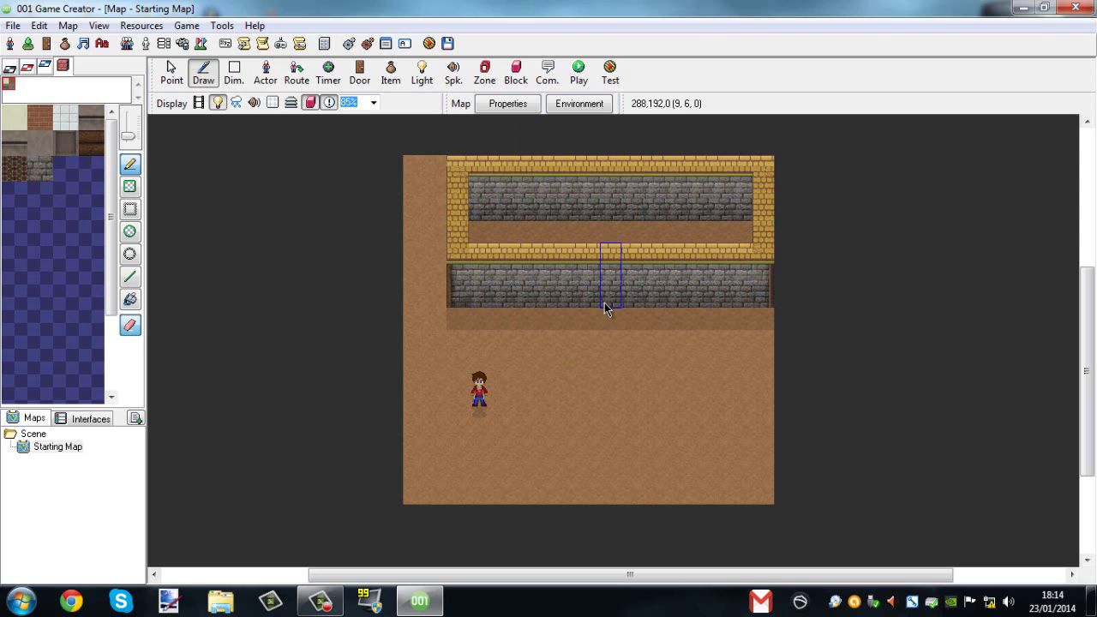
pyautogui.click(485, 103)
pyautogui.click(511, 258)
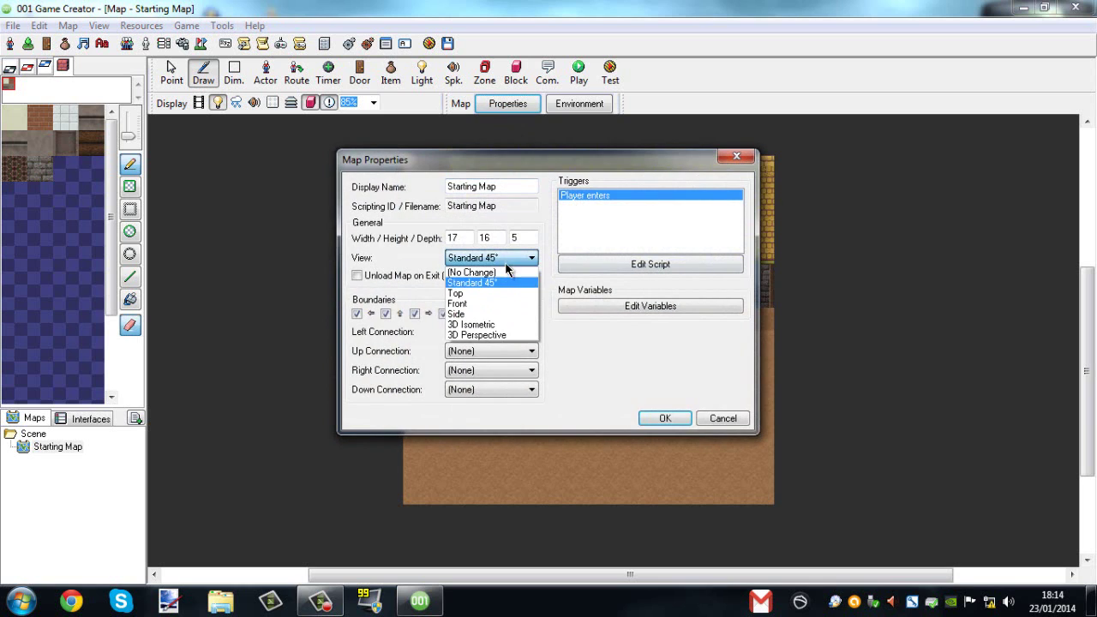
# Switch the map view to 3D Isometric, then 3D Perspective, and orbit the camera
pyautogui.click(506, 326)
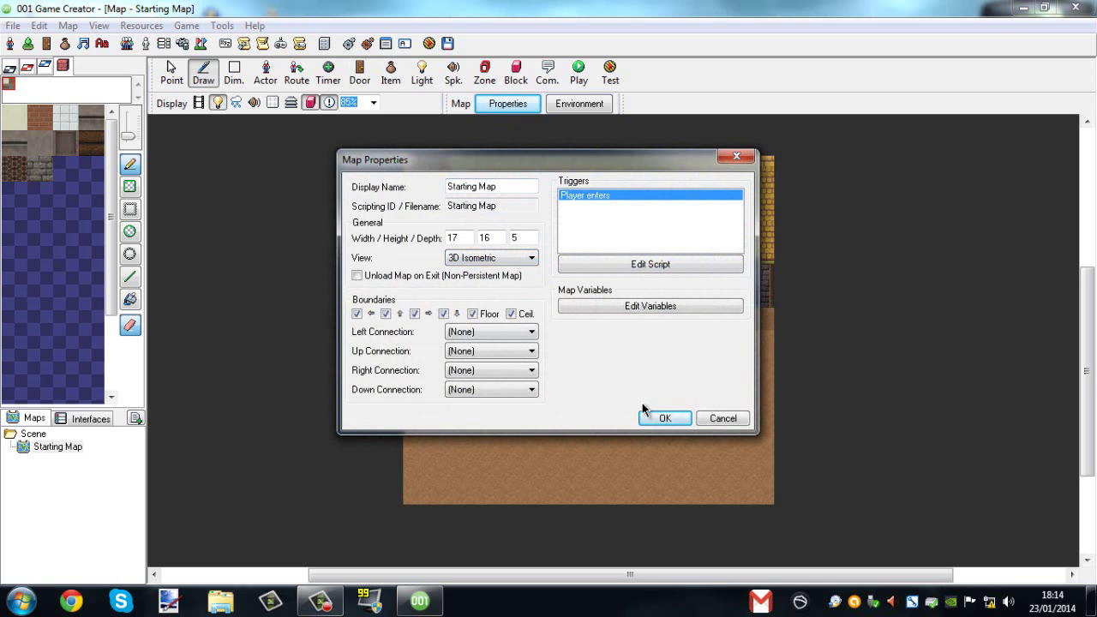
pyautogui.click(642, 420)
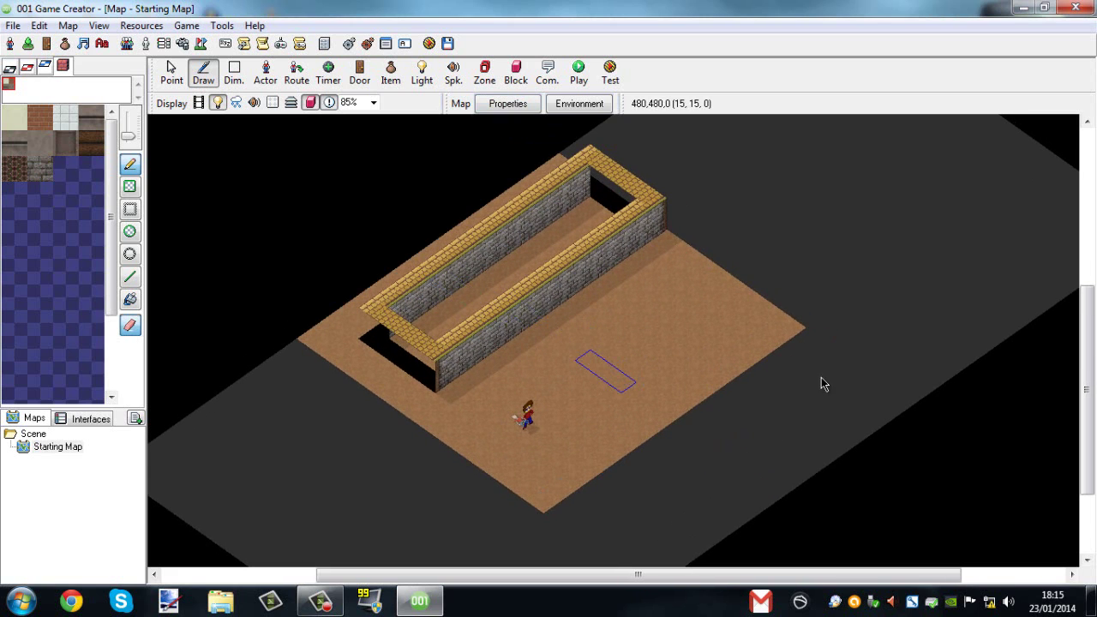
pyautogui.click(503, 106)
pyautogui.click(491, 257)
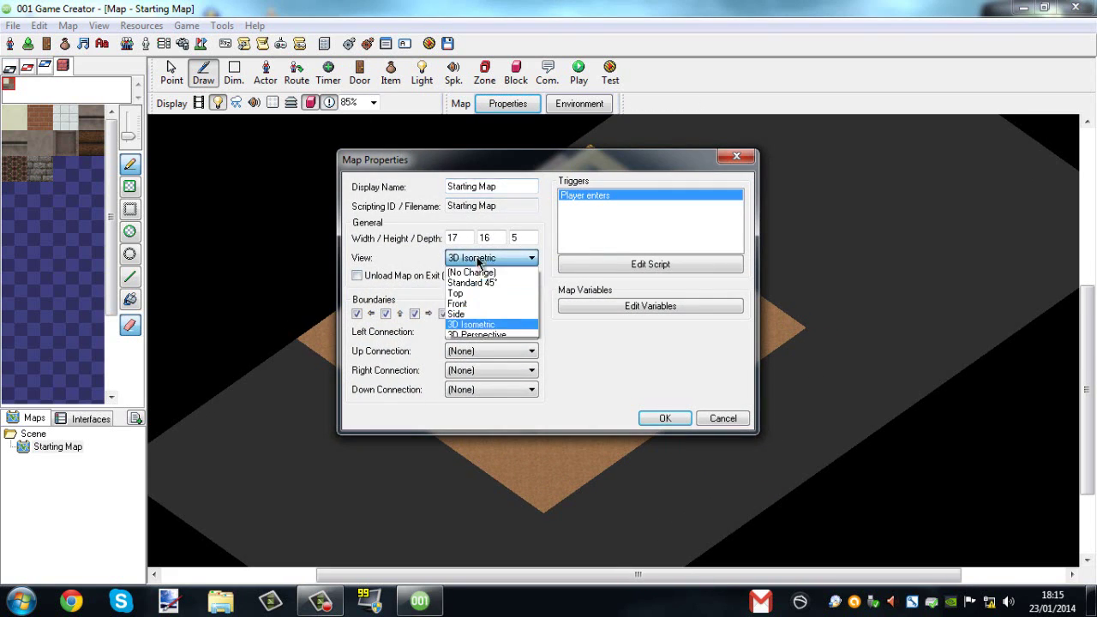
pyautogui.click(480, 331)
pyautogui.click(665, 418)
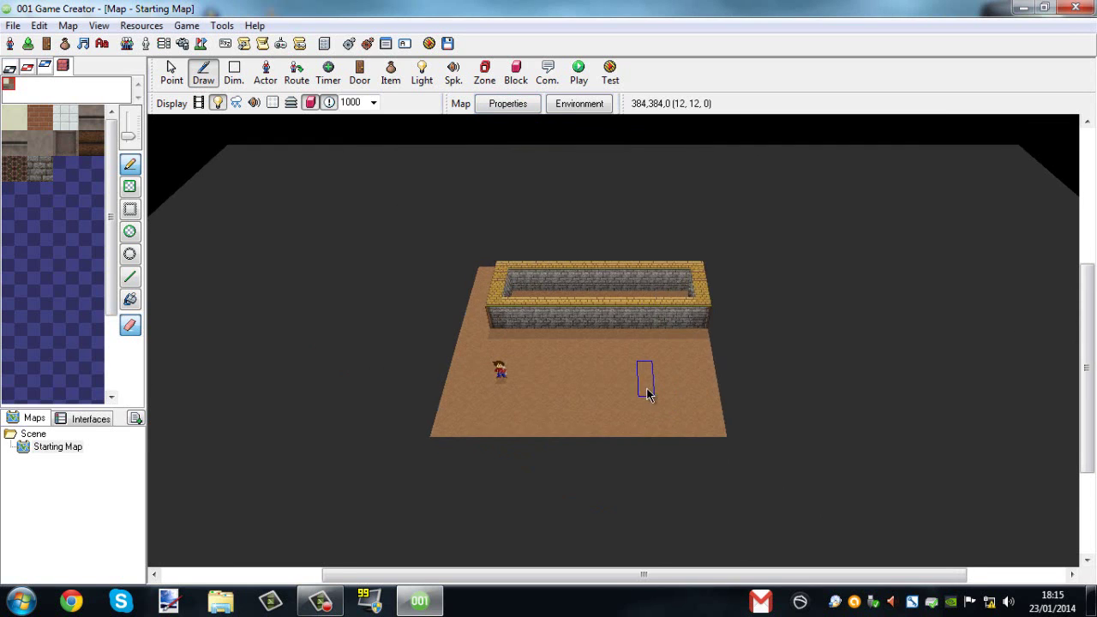
pyautogui.moveTo(700, 390); pyautogui.dragTo(651, 352, button='middle')
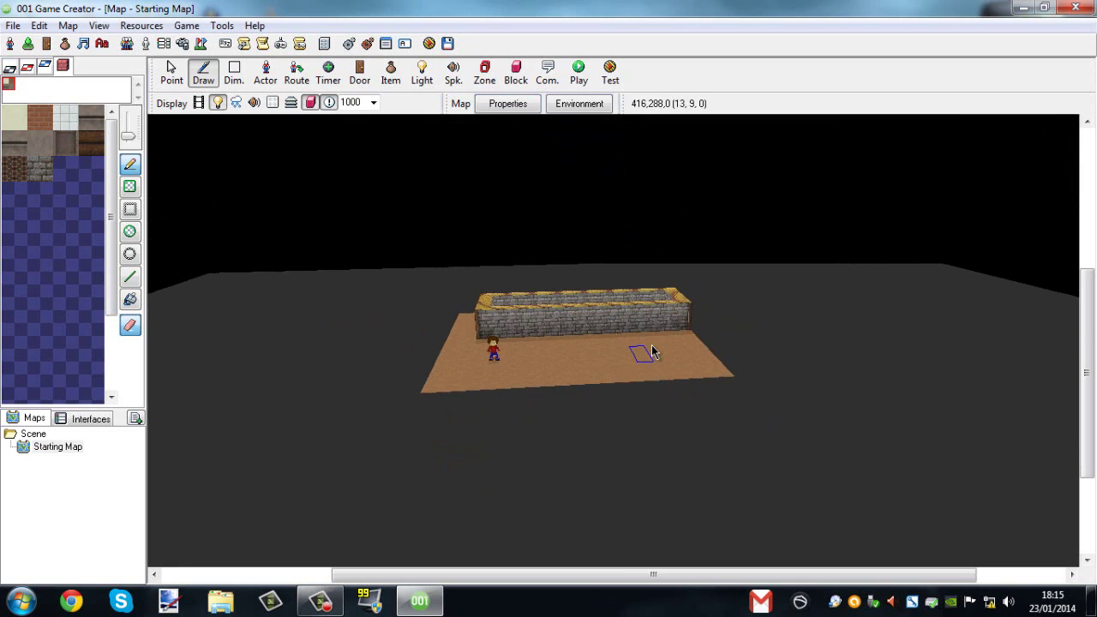
# Return the map view to Standard 45 and paint a reinforced wall end on the lower wall
pyautogui.click(509, 114)
pyautogui.click(504, 260)
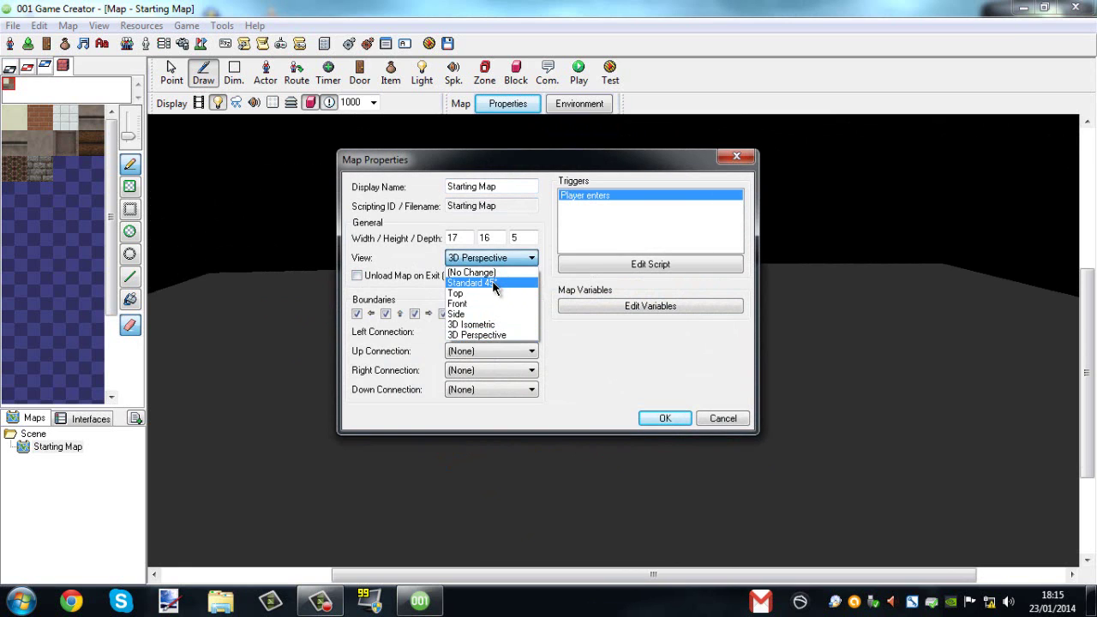
pyautogui.click(480, 282)
pyautogui.click(660, 418)
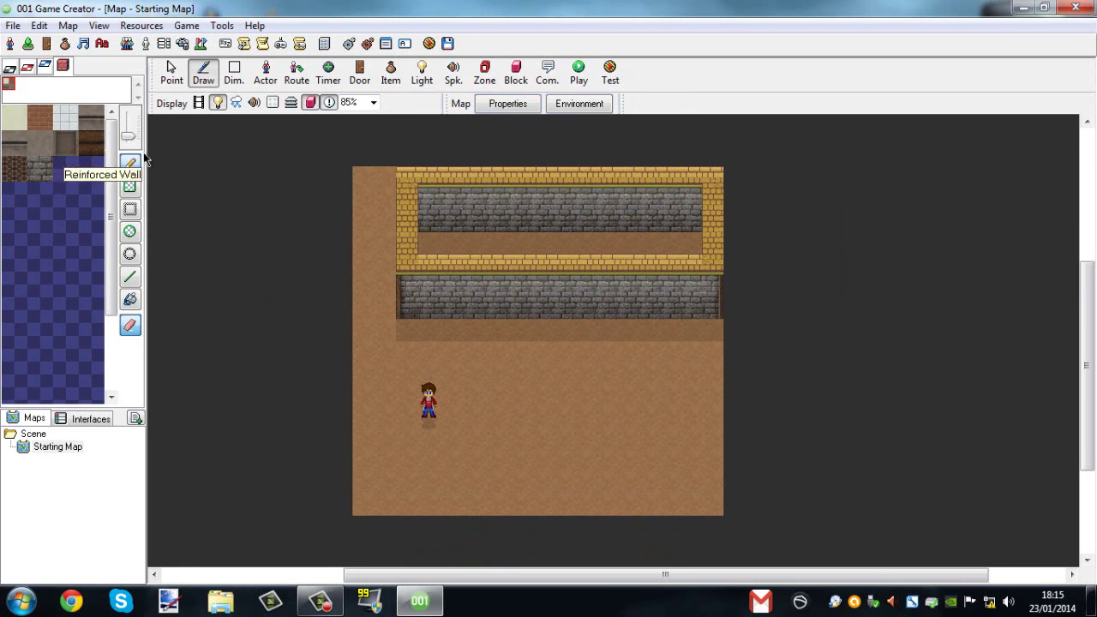
pyautogui.click(405, 311)
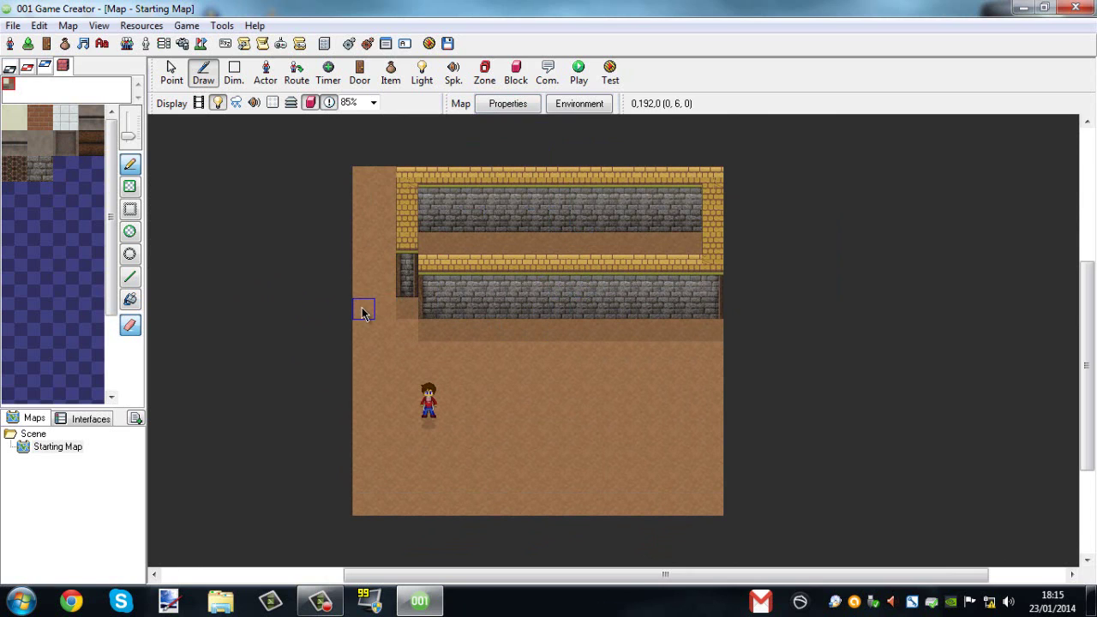
# Try extending the lower wall to the map's left edge, then undo it and cancel door placement
pyautogui.click(362, 288)
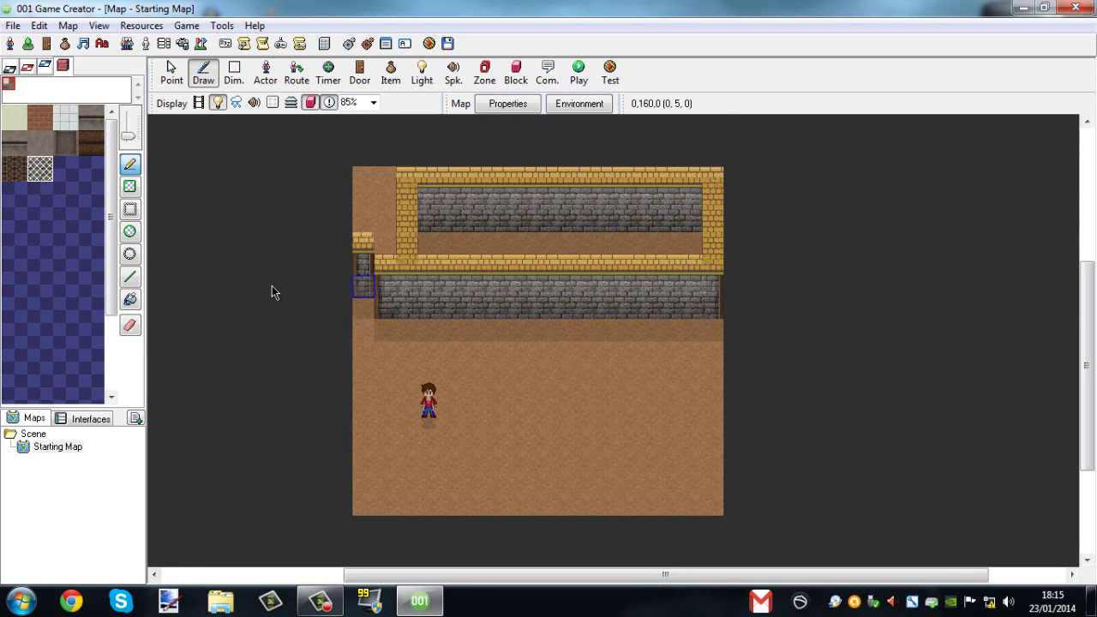
pyautogui.hotkey('ctrl', 'z')
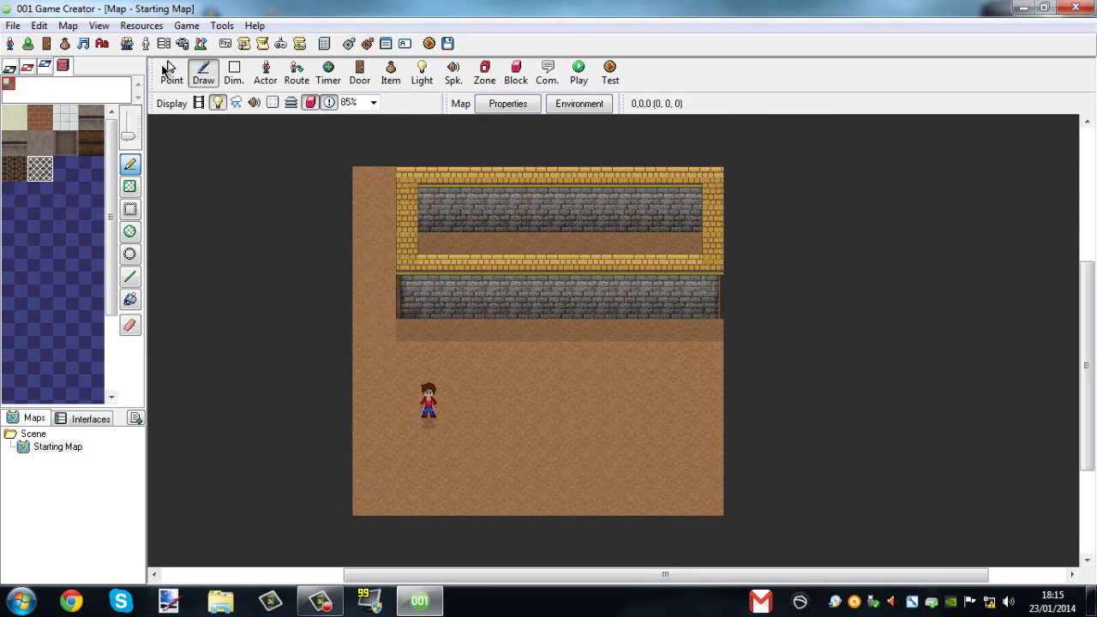
pyautogui.click(360, 74)
pyautogui.rightClick(440, 346)
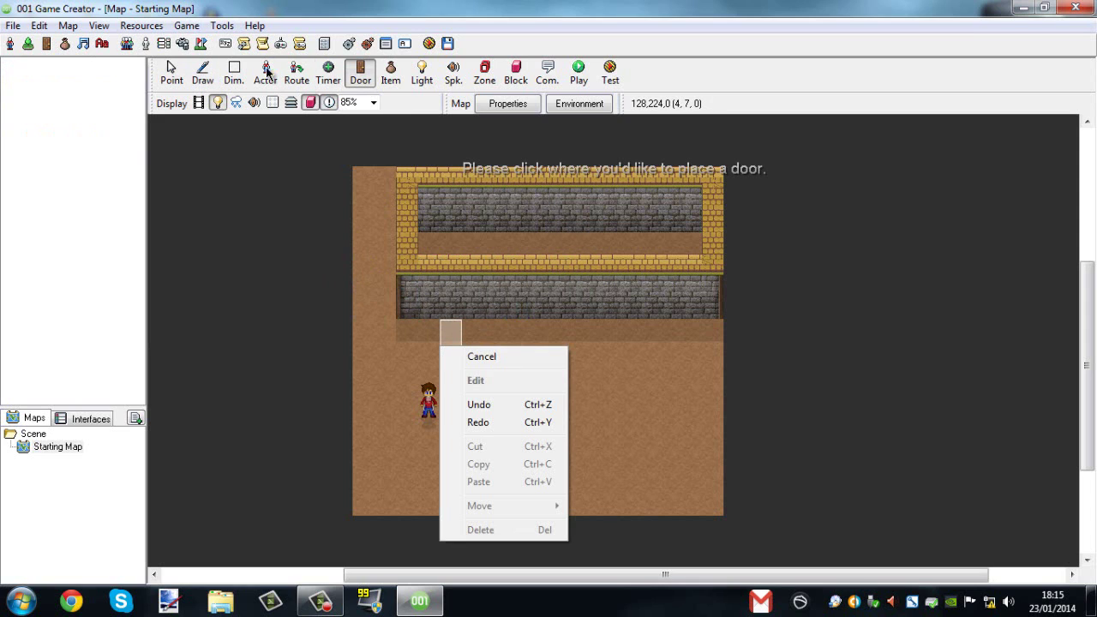
pyautogui.click(192, 80)
pyautogui.click(193, 80)
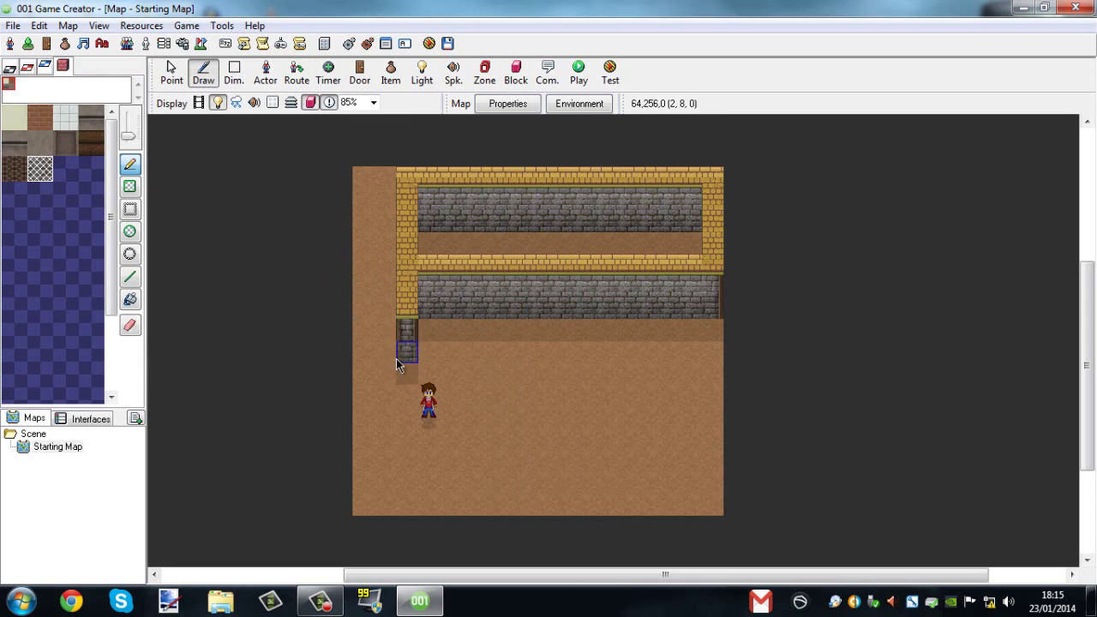
# Paint a new stone wall row below the building and erase the old middle wall
pyautogui.click(405, 374)
pyautogui.moveTo(404, 374)
pyautogui.mouseDown()
pyautogui.moveTo(720, 374)
pyautogui.moveTo(727, 316)
pyautogui.mouseUp()
pyautogui.moveTo(517, 244)
pyautogui.mouseDown(button='right')
pyautogui.moveTo(518, 325)
pyautogui.moveTo(484, 311)
pyautogui.moveTo(433, 317)
pyautogui.mouseUp(button='right')
pyautogui.moveTo(610, 331)
pyautogui.mouseDown(button='right')
pyautogui.moveTo(579, 311)
pyautogui.moveTo(558, 314)
pyautogui.moveTo(679, 323)
pyautogui.moveTo(595, 327)
pyautogui.moveTo(375, 400)
pyautogui.moveTo(396, 352)
pyautogui.moveTo(396, 308)
pyautogui.mouseUp(button='right')
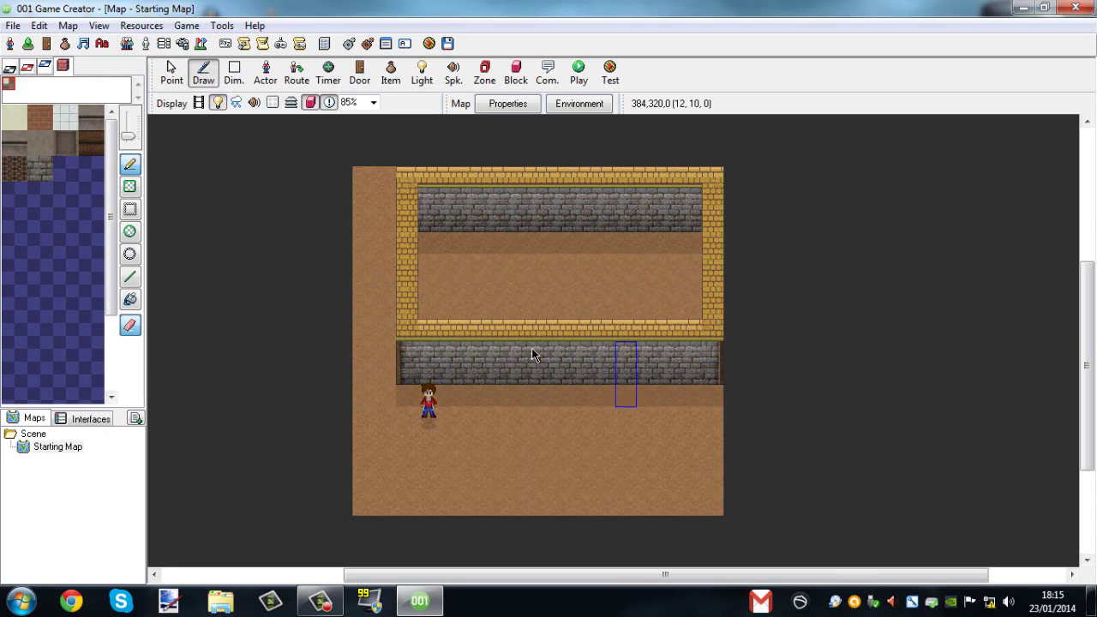
pyautogui.click(360, 76)
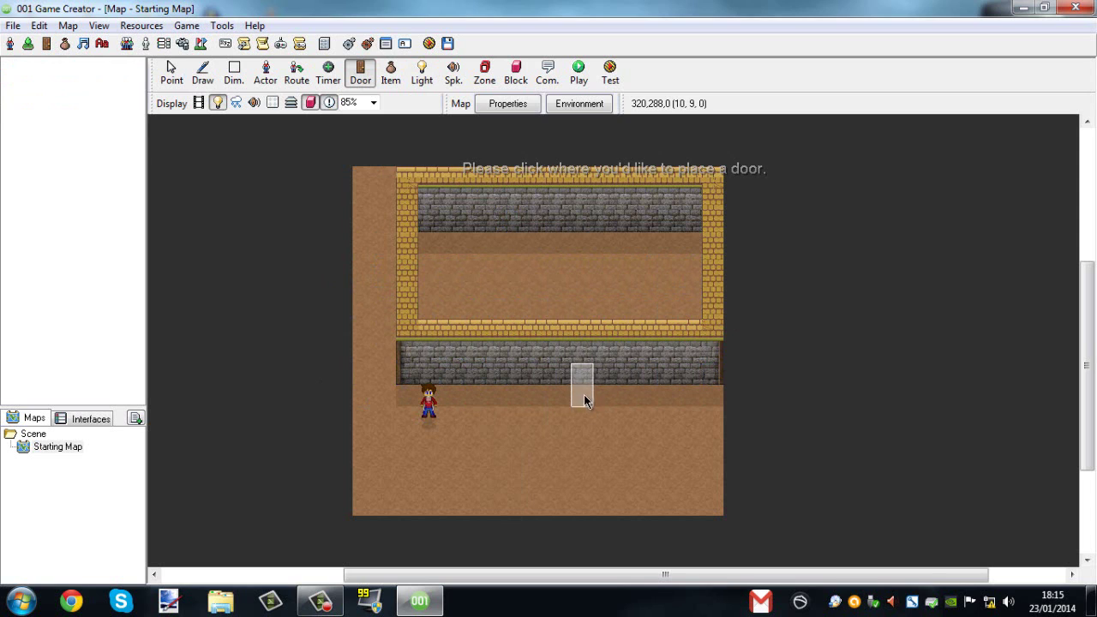
# Place a plain grey door in the front stone wall, then select NPC 0 for route editing
pyautogui.click(561, 373)
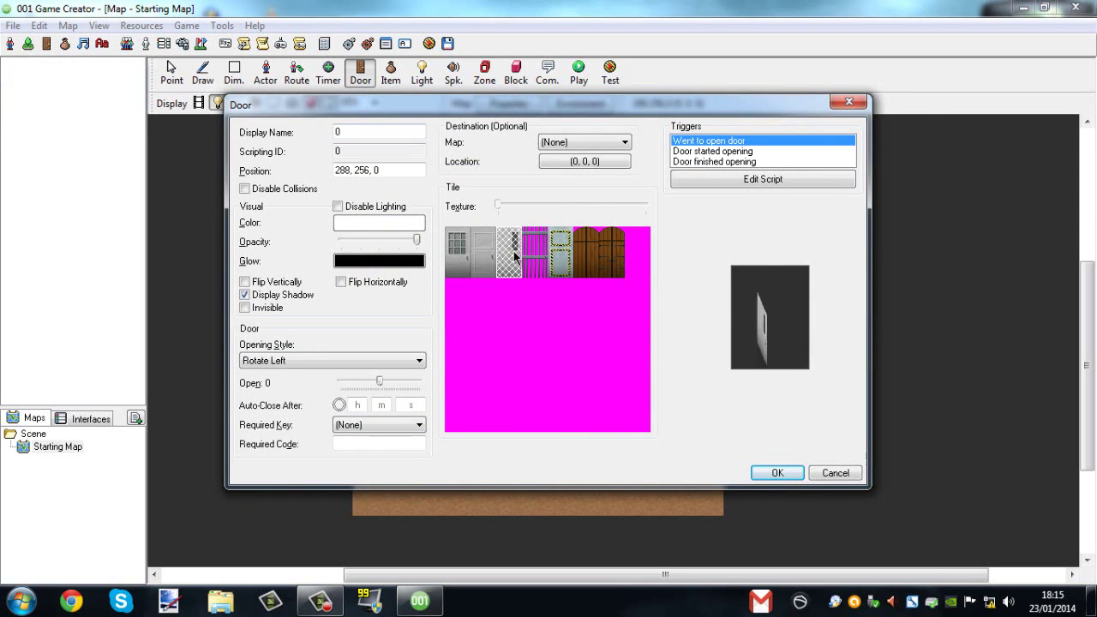
pyautogui.click(483, 252)
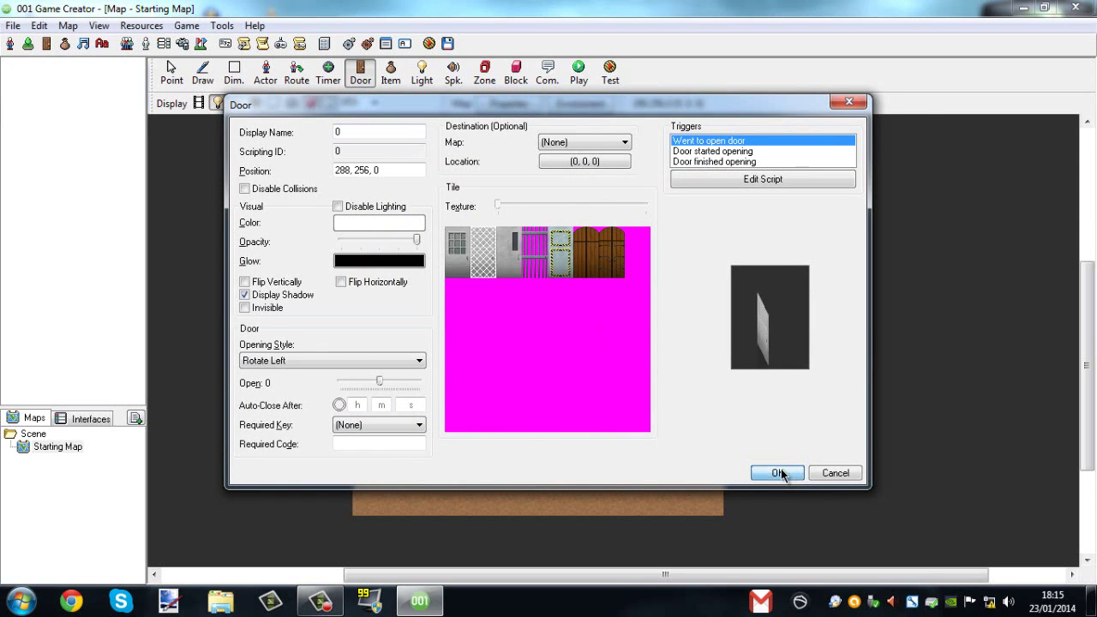
pyautogui.click(788, 476)
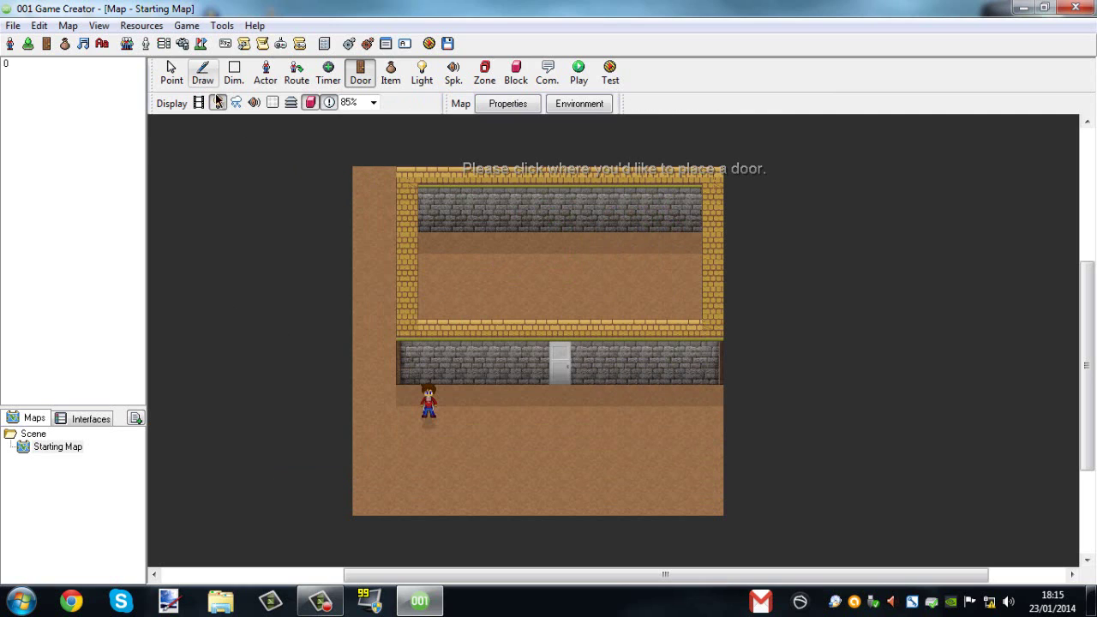
pyautogui.click(297, 73)
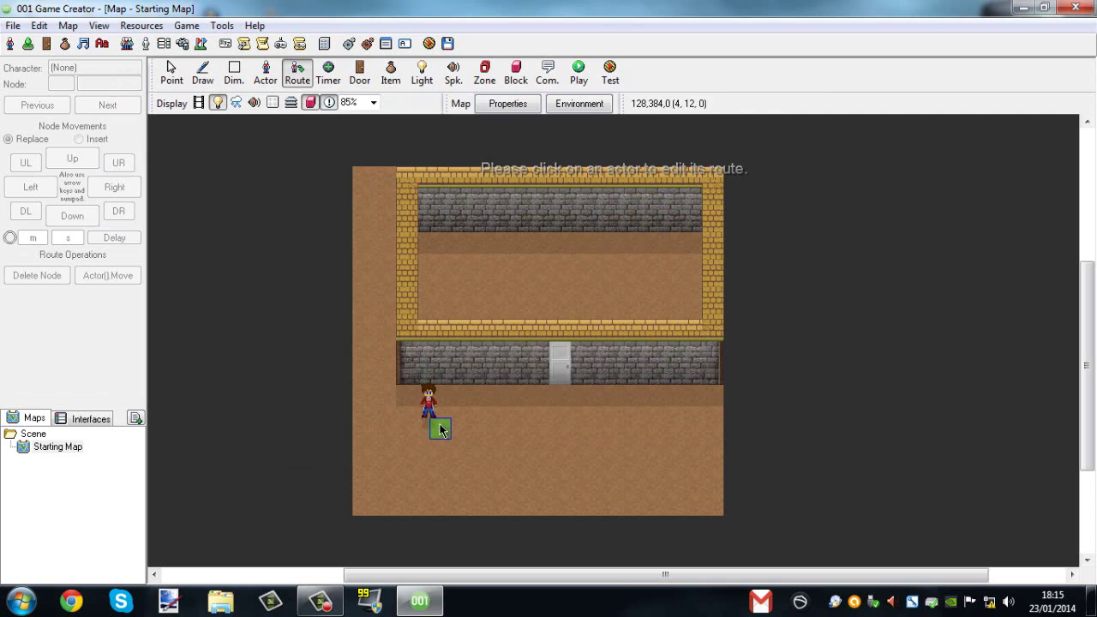
pyautogui.click(431, 407)
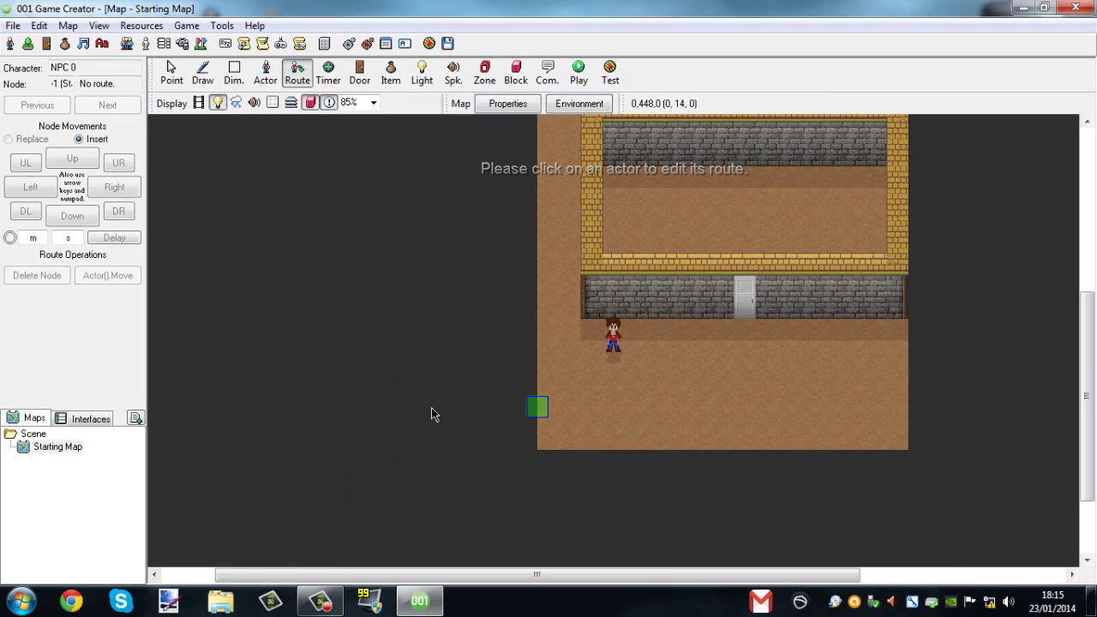
pyautogui.click(203, 75)
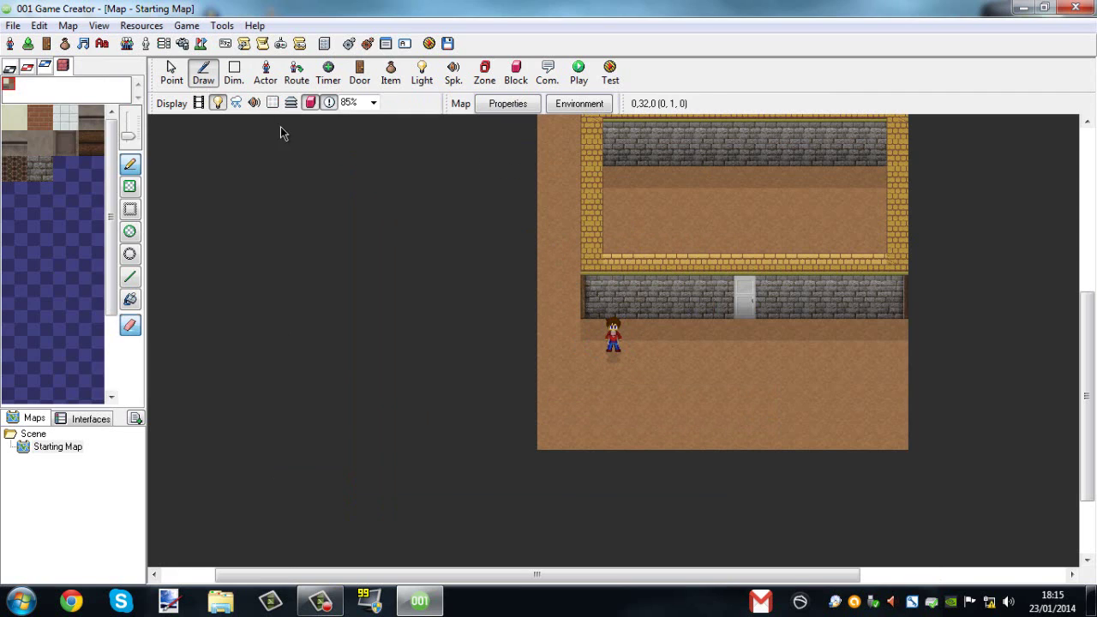
pyautogui.click(172, 72)
pyautogui.moveTo(614, 334); pyautogui.dragTo(559, 410)
pyautogui.click(203, 75)
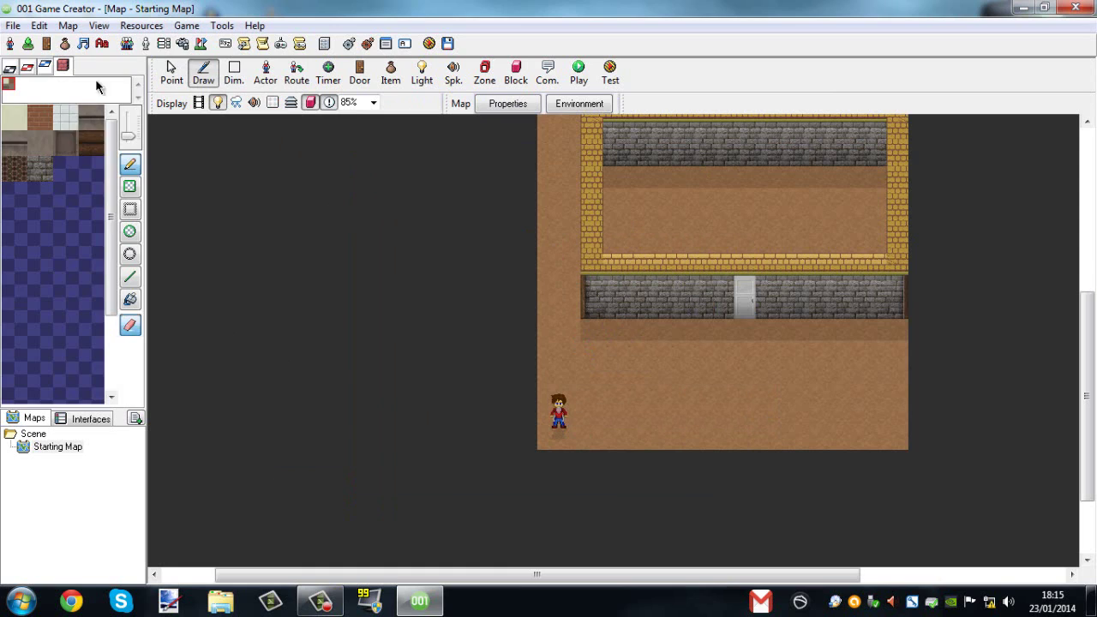
pyautogui.click(12, 84)
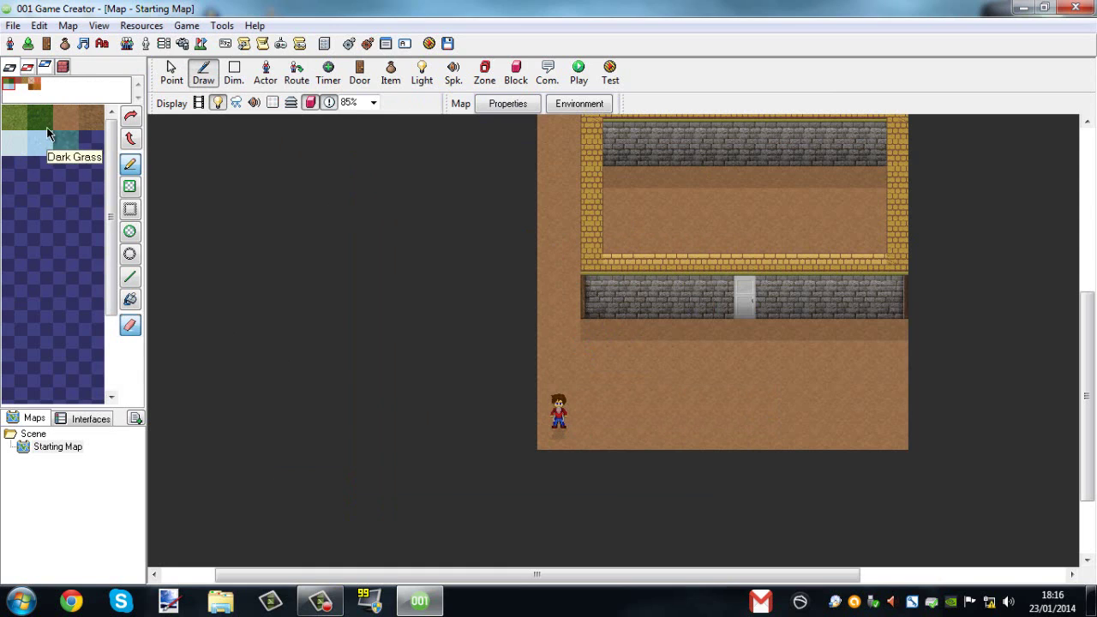
pyautogui.click(43, 122)
pyautogui.moveTo(590, 425)
pyautogui.mouseDown()
pyautogui.moveTo(592, 361)
pyautogui.moveTo(697, 362)
pyautogui.mouseUp()
pyautogui.moveTo(733, 358); pyautogui.dragTo(747, 335)
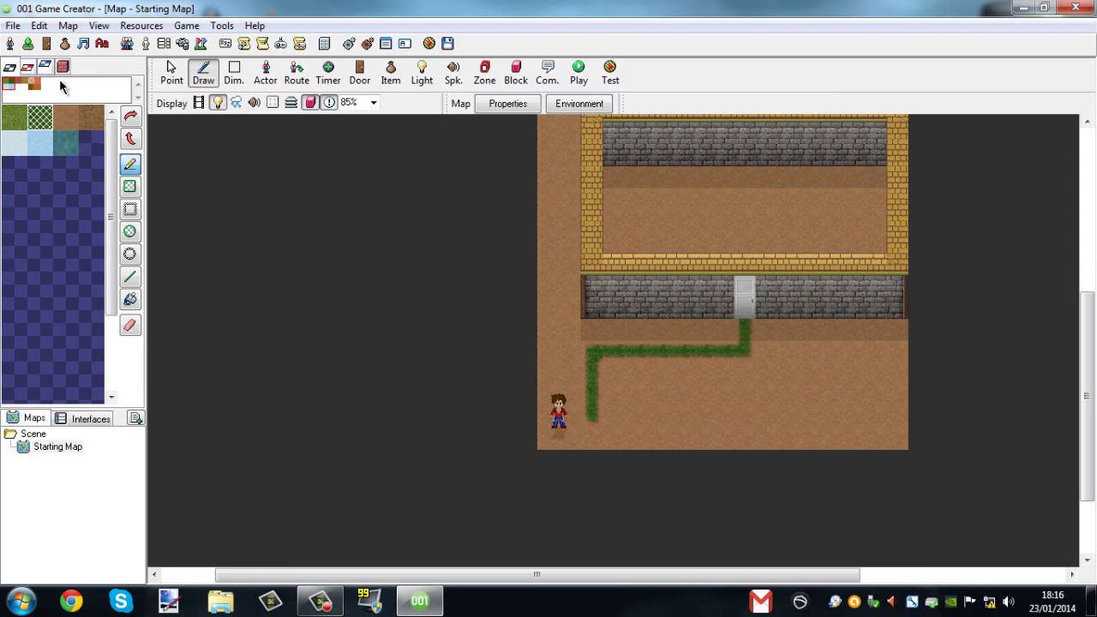
pyautogui.click(31, 86)
pyautogui.click(40, 143)
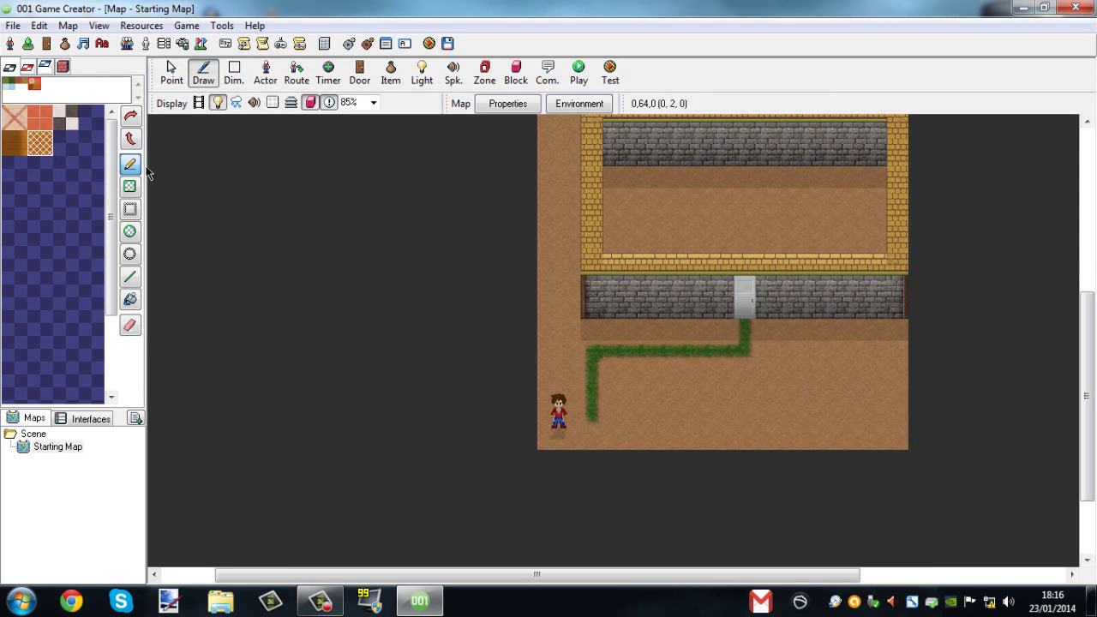
pyautogui.click(132, 300)
pyautogui.click(745, 218)
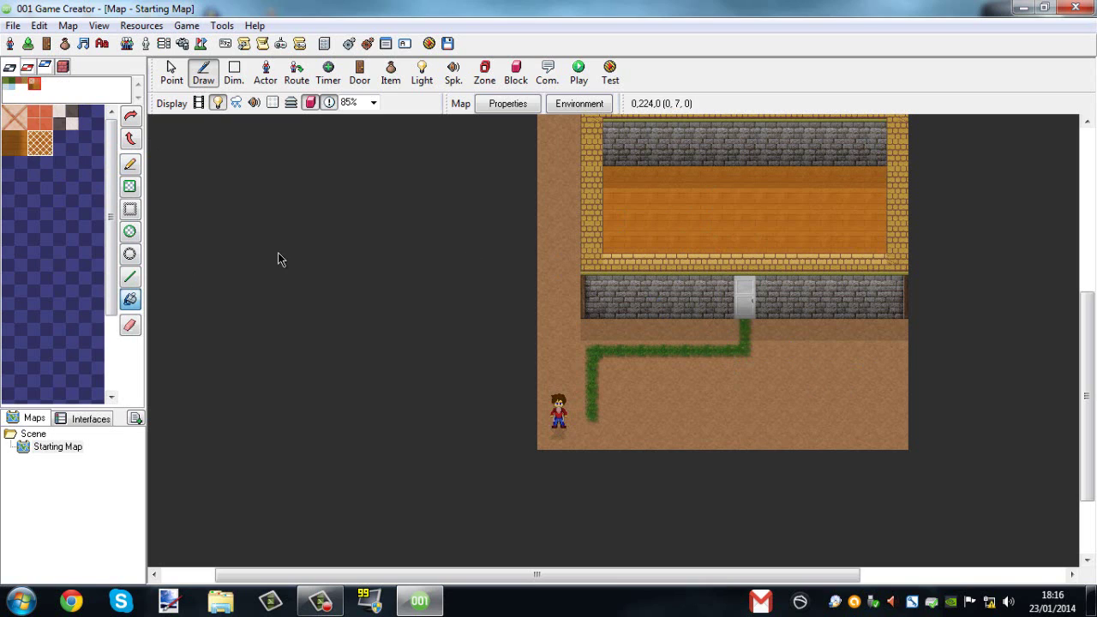
pyautogui.click(19, 147)
pyautogui.click(131, 276)
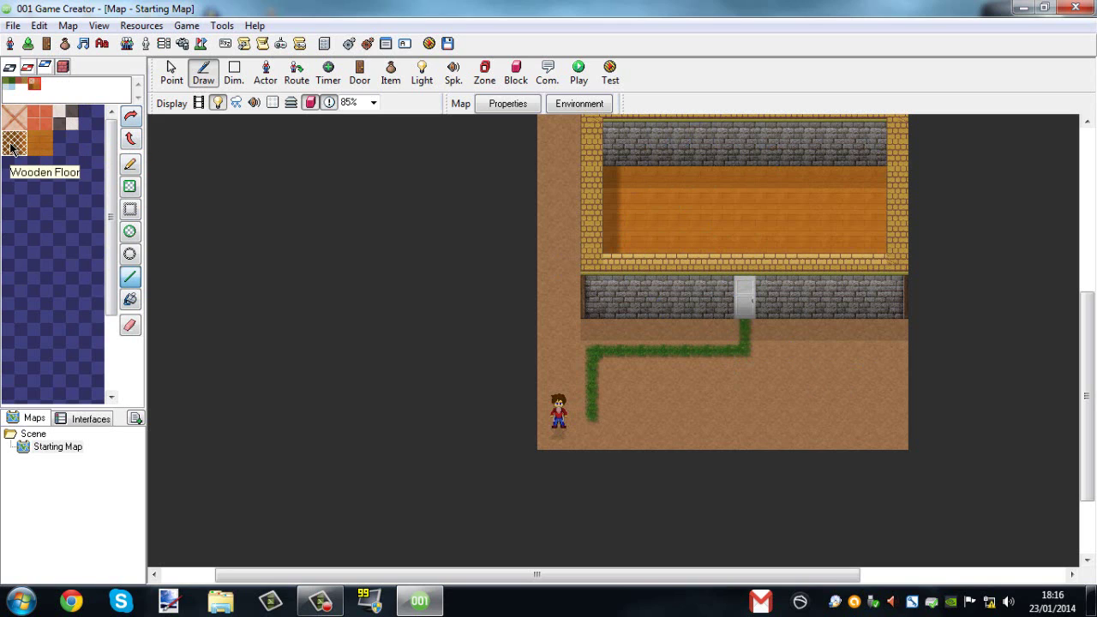
pyautogui.moveTo(871, 276); pyautogui.dragTo(870, 296)
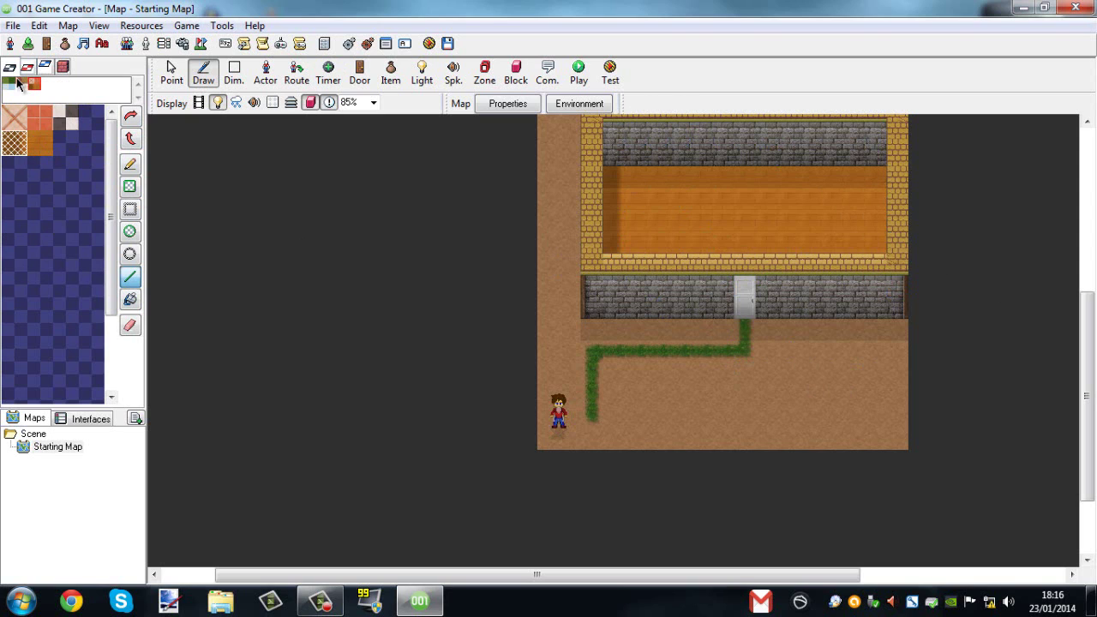
pyautogui.click(136, 117)
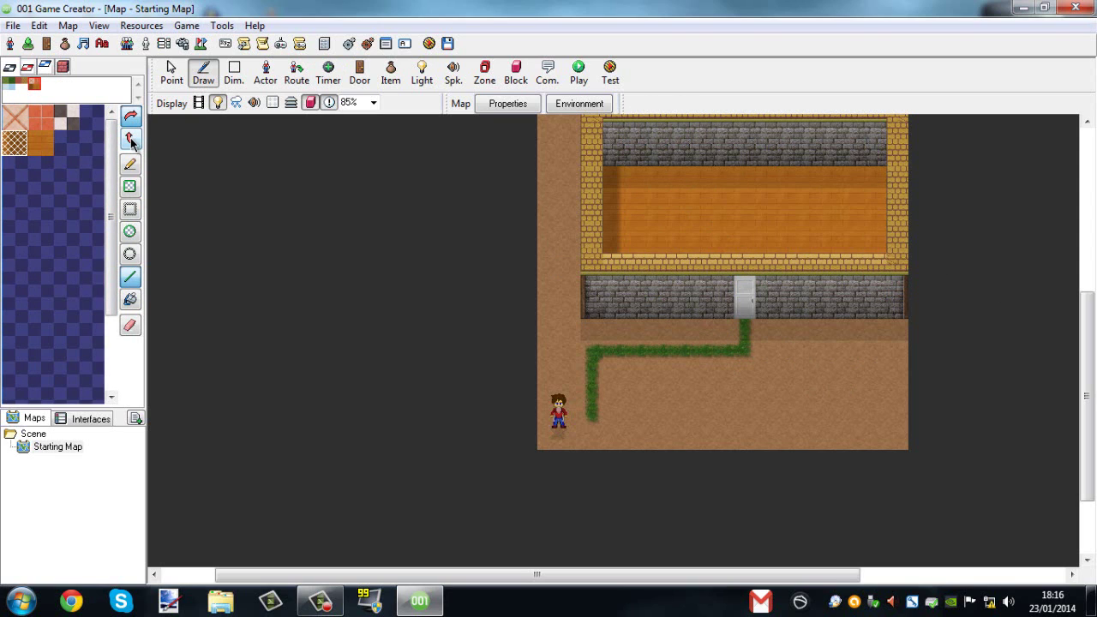
pyautogui.click(131, 141)
pyautogui.click(788, 220)
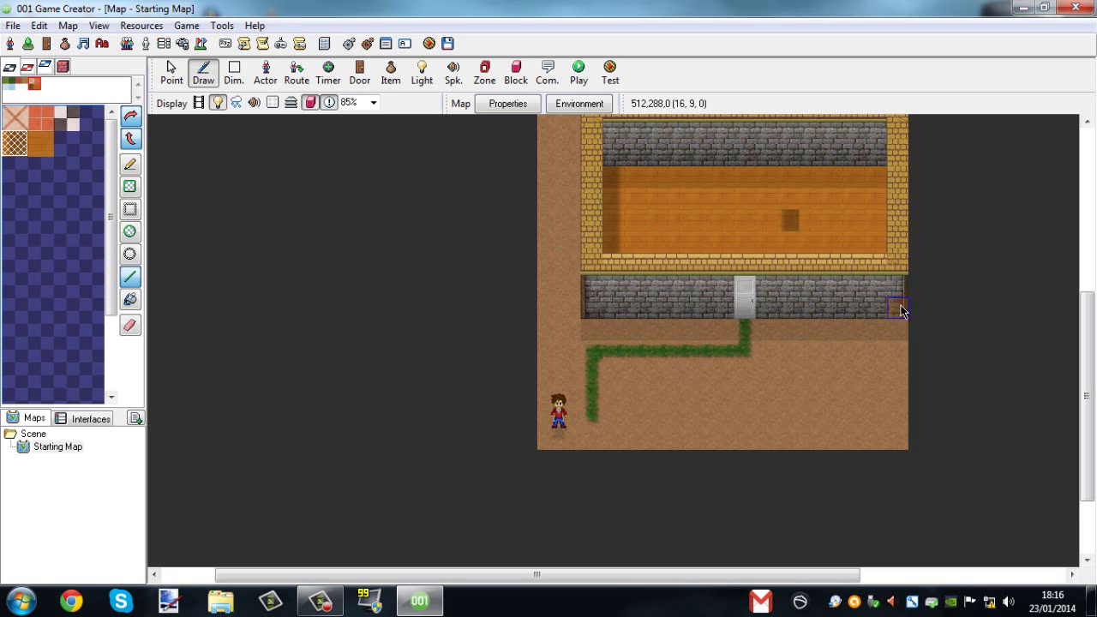
pyautogui.hotkey('ctrl', 'z')
pyautogui.click(132, 141)
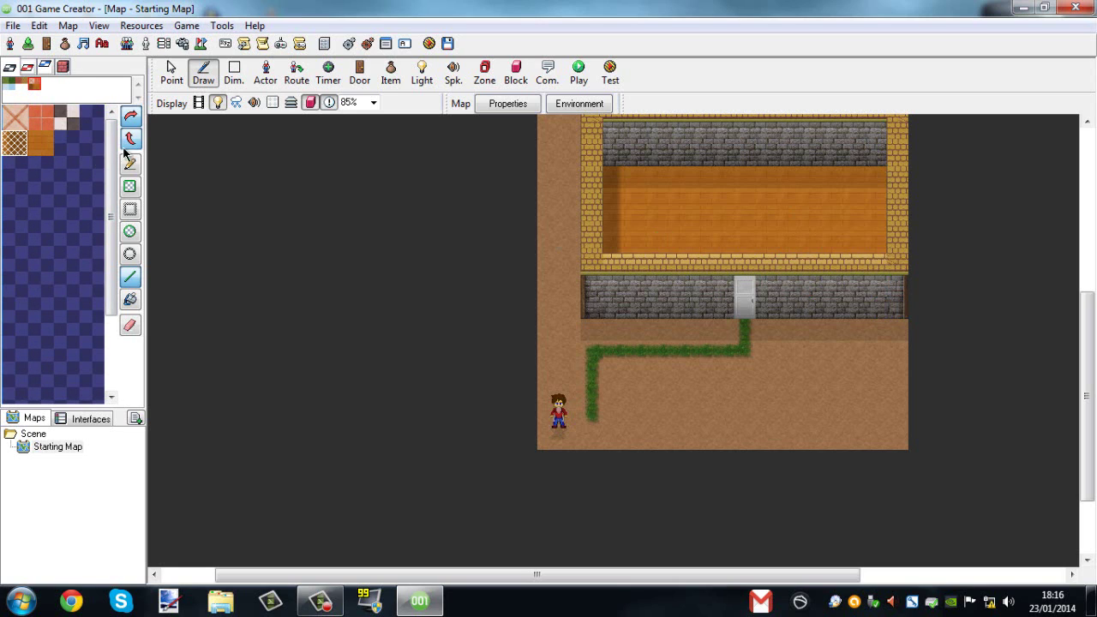
pyautogui.click(132, 138)
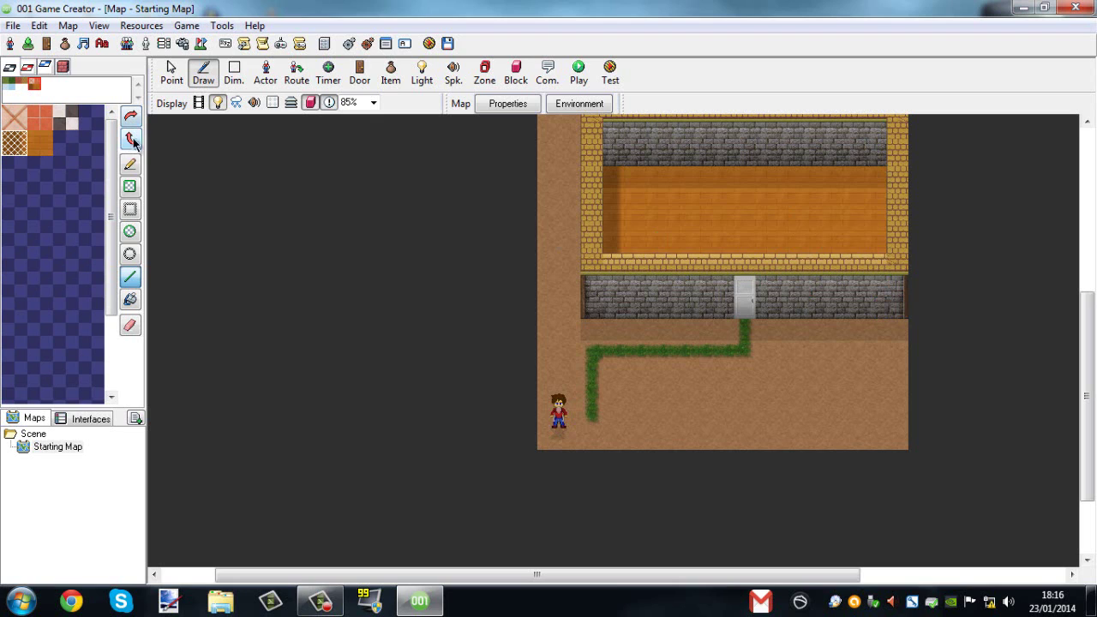
pyautogui.click(142, 141)
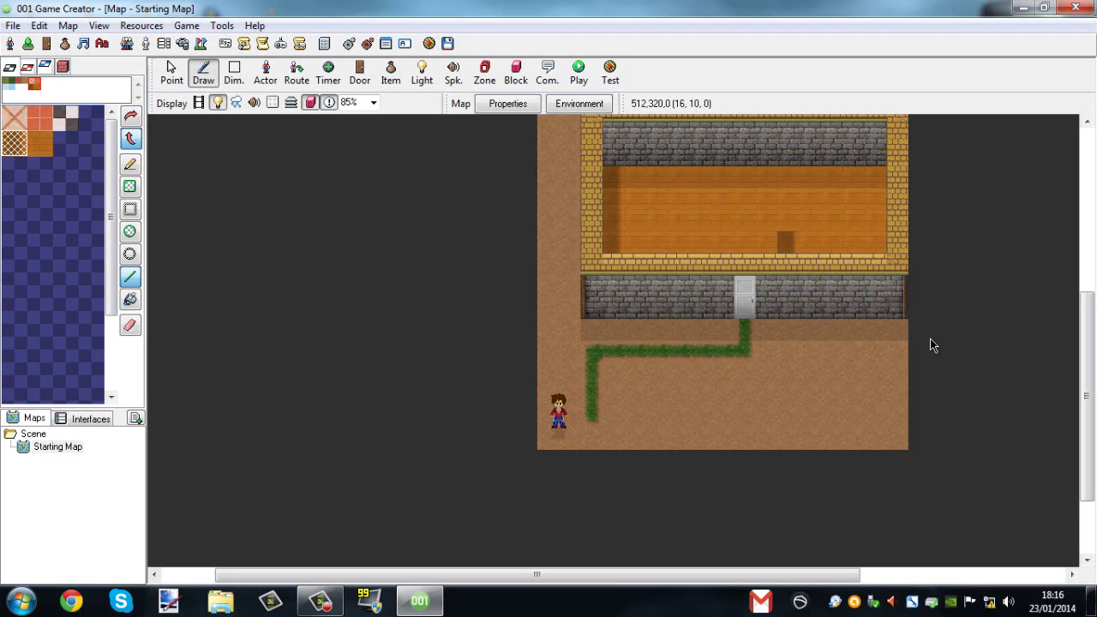
pyautogui.moveTo(873, 181); pyautogui.dragTo(876, 244)
pyautogui.hotkey('ctrl', 'z')
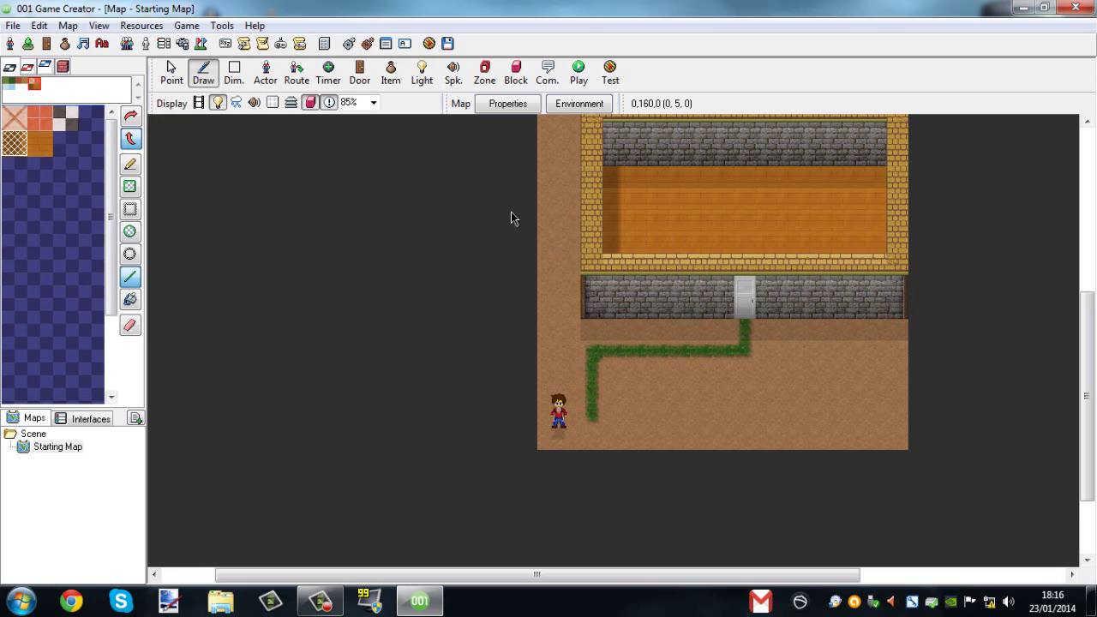
pyautogui.click(130, 141)
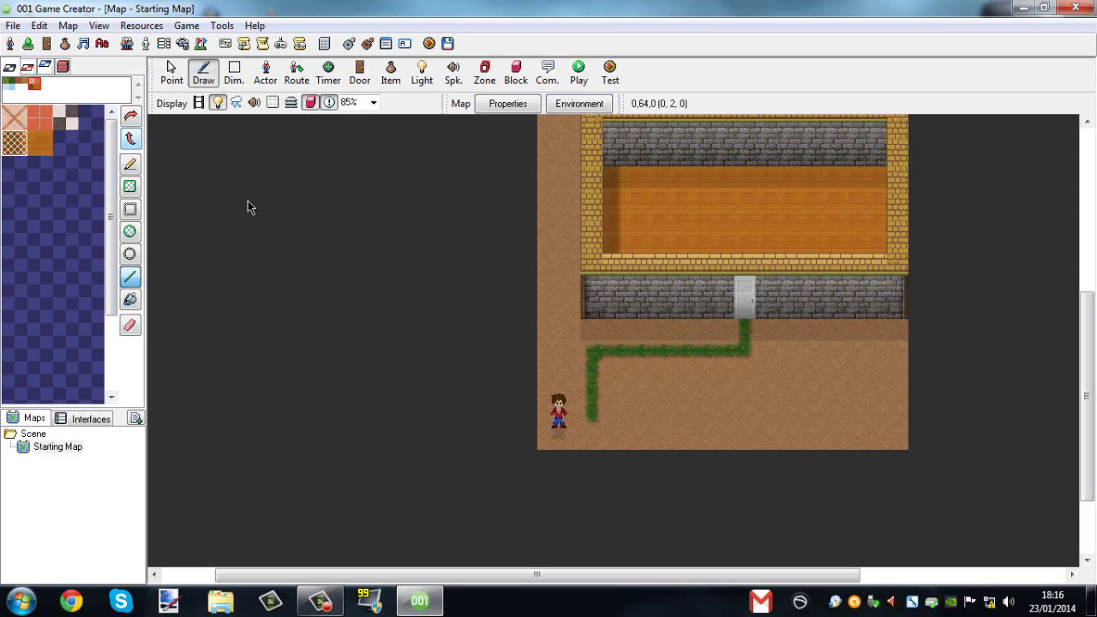
pyautogui.click(91, 150)
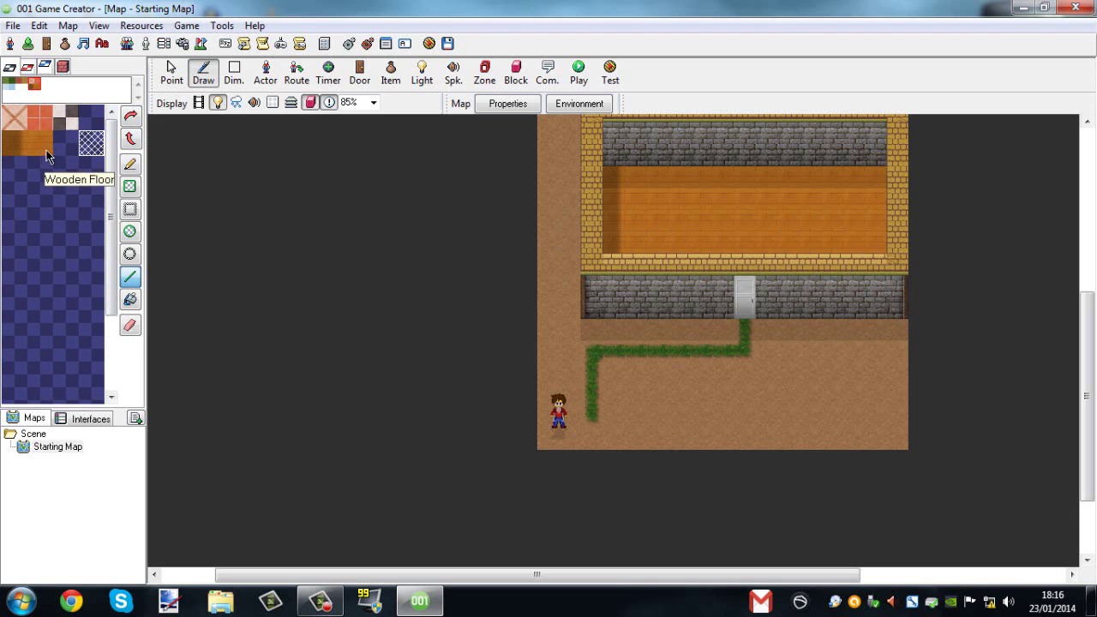
pyautogui.click(65, 120)
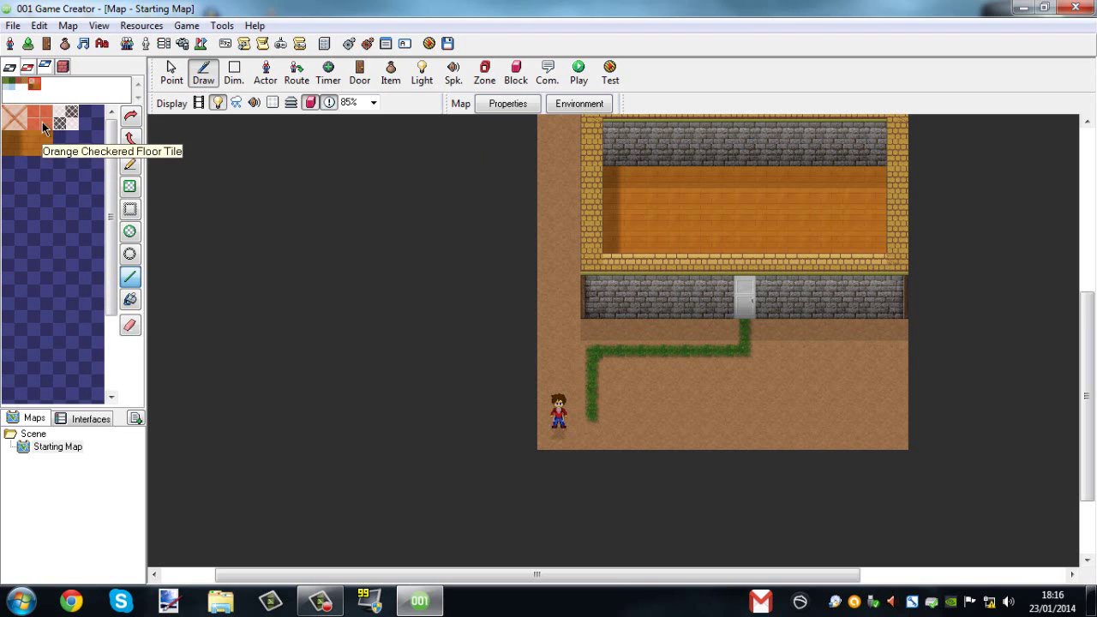
pyautogui.click(44, 126)
pyautogui.scroll(-3, 764, 246)
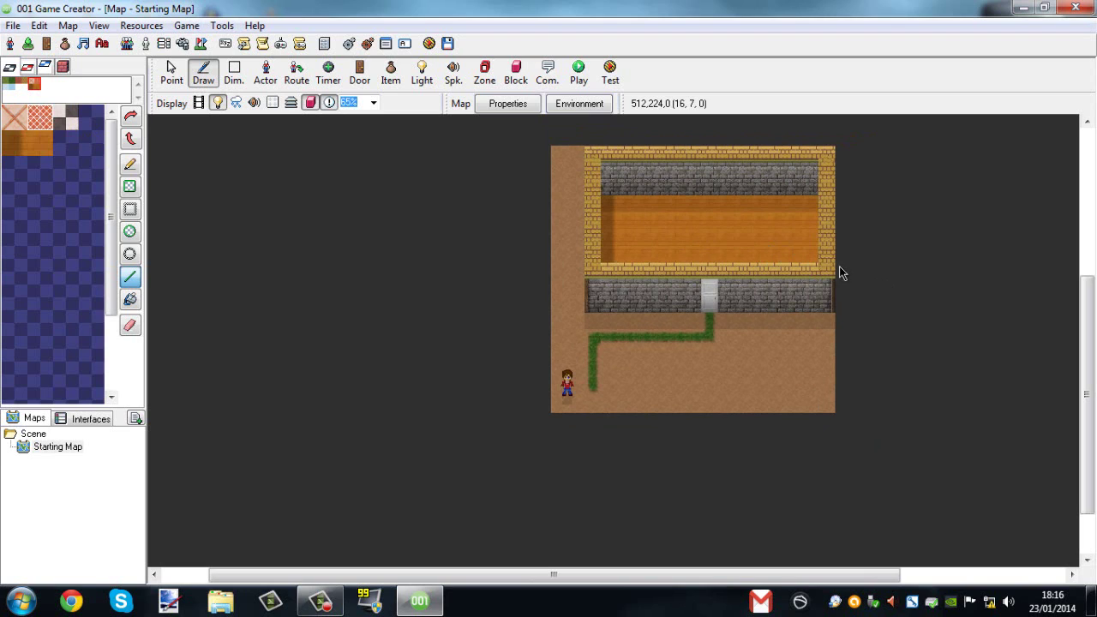
pyautogui.click(297, 75)
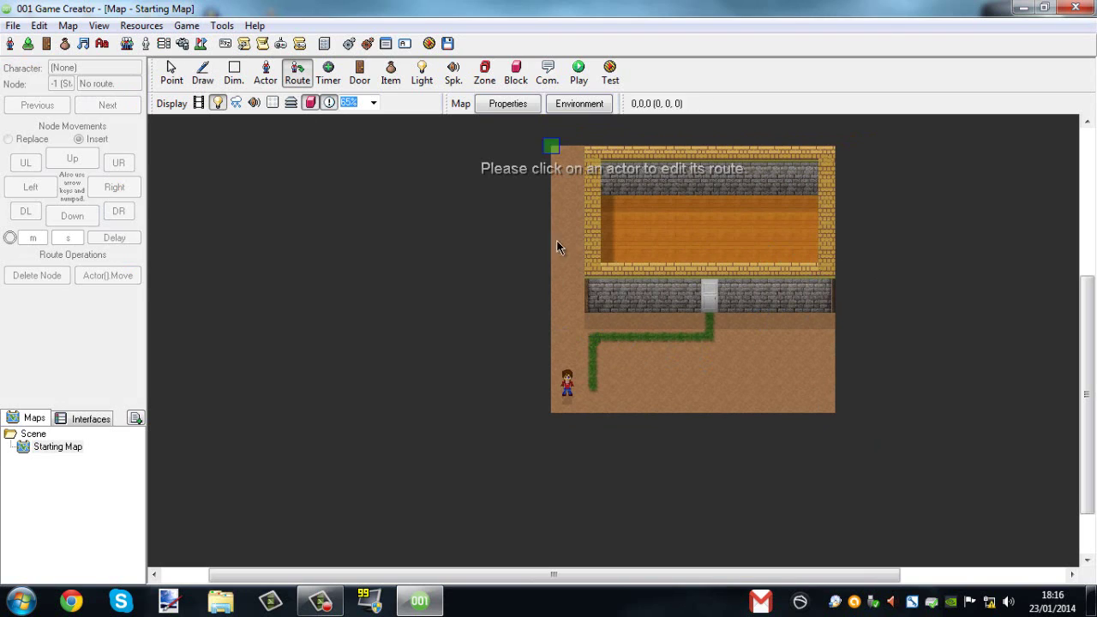
# Start NPC 0's route with one step right, three up, then rightward steps along the grass path
pyautogui.click(568, 388)
pyautogui.scroll(6, 585, 392)
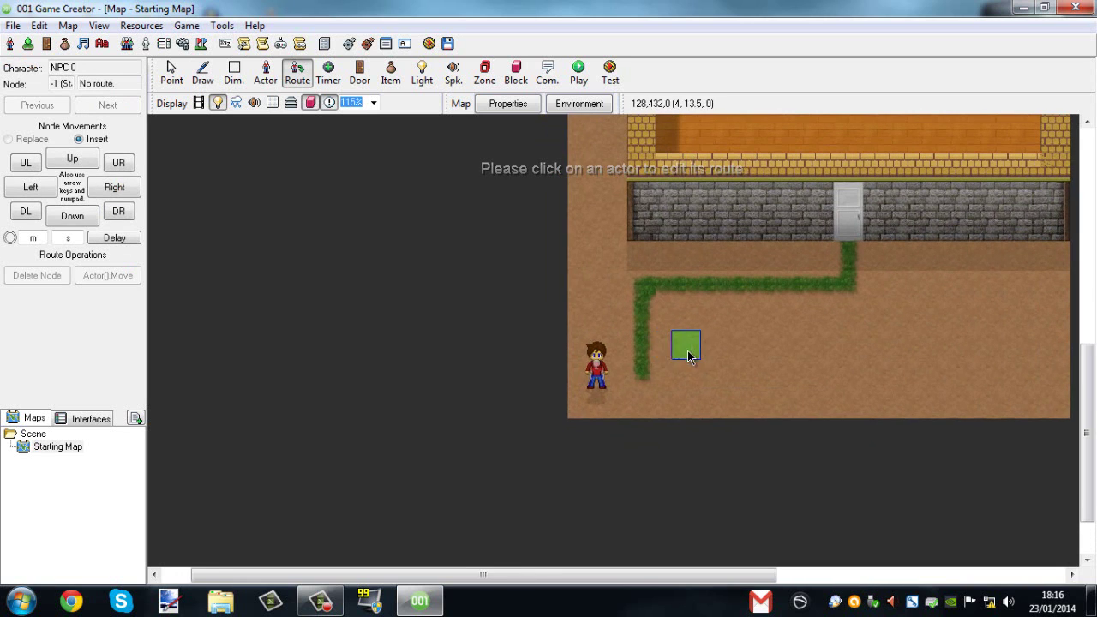
pyautogui.click(114, 189)
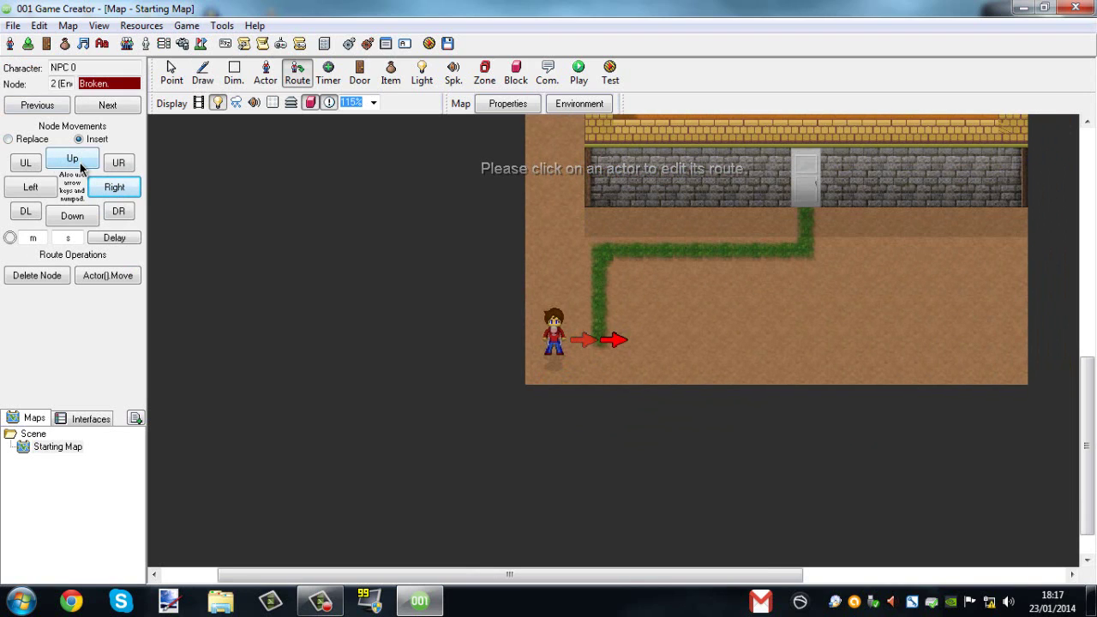
pyautogui.click(81, 168)
pyautogui.click(85, 168)
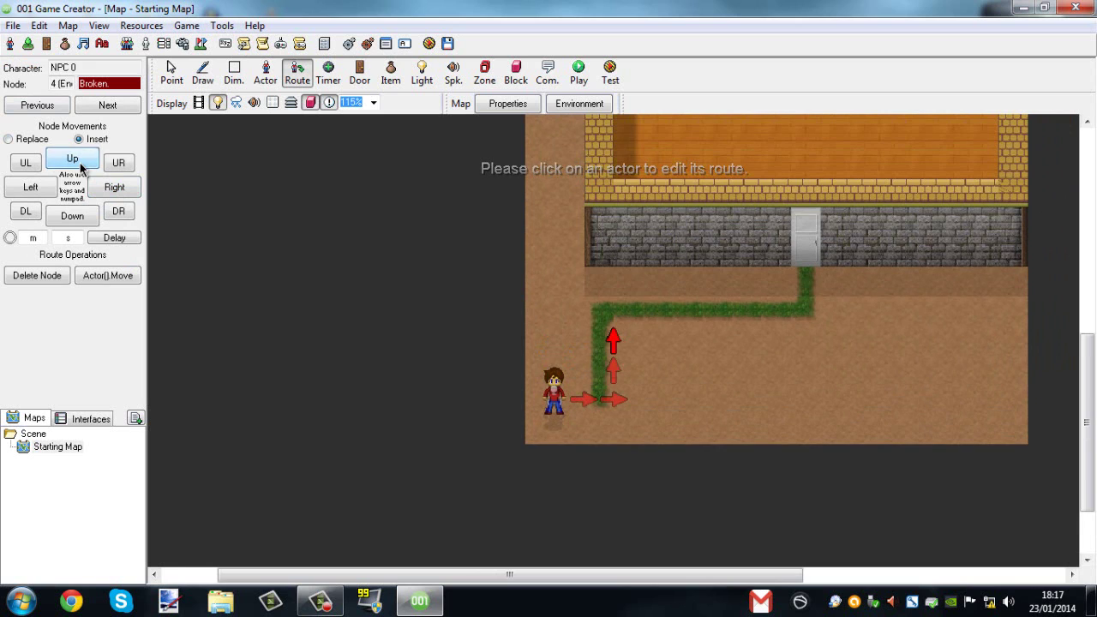
pyautogui.click(89, 168)
pyautogui.click(114, 188)
pyautogui.click(114, 189)
pyautogui.click(114, 189)
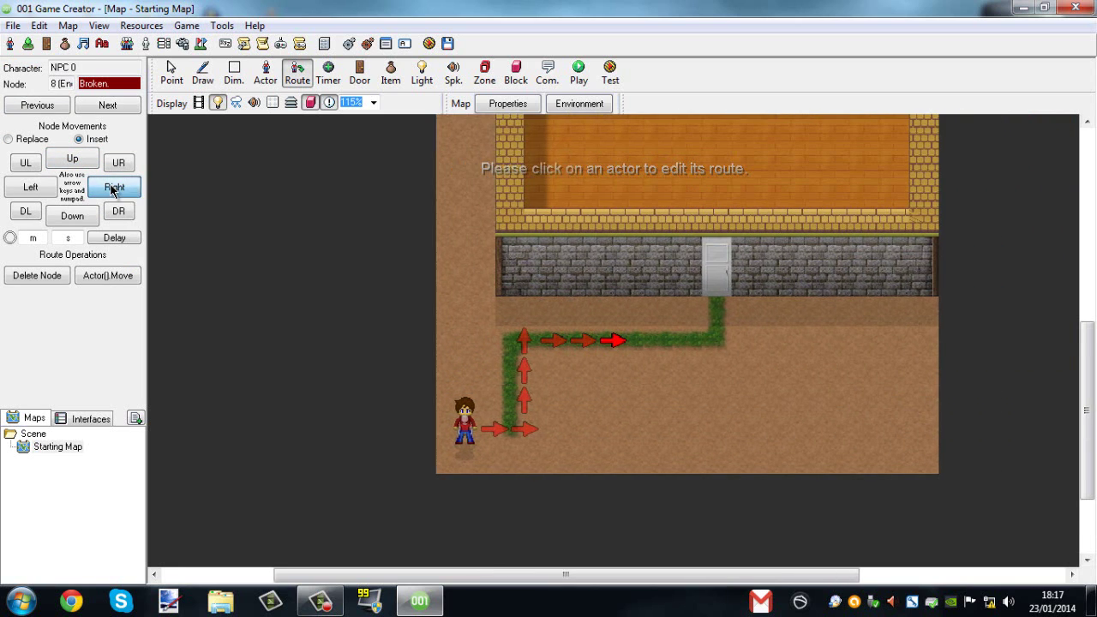
pyautogui.click(114, 189)
pyautogui.click(113, 189)
pyautogui.click(113, 190)
pyautogui.click(112, 190)
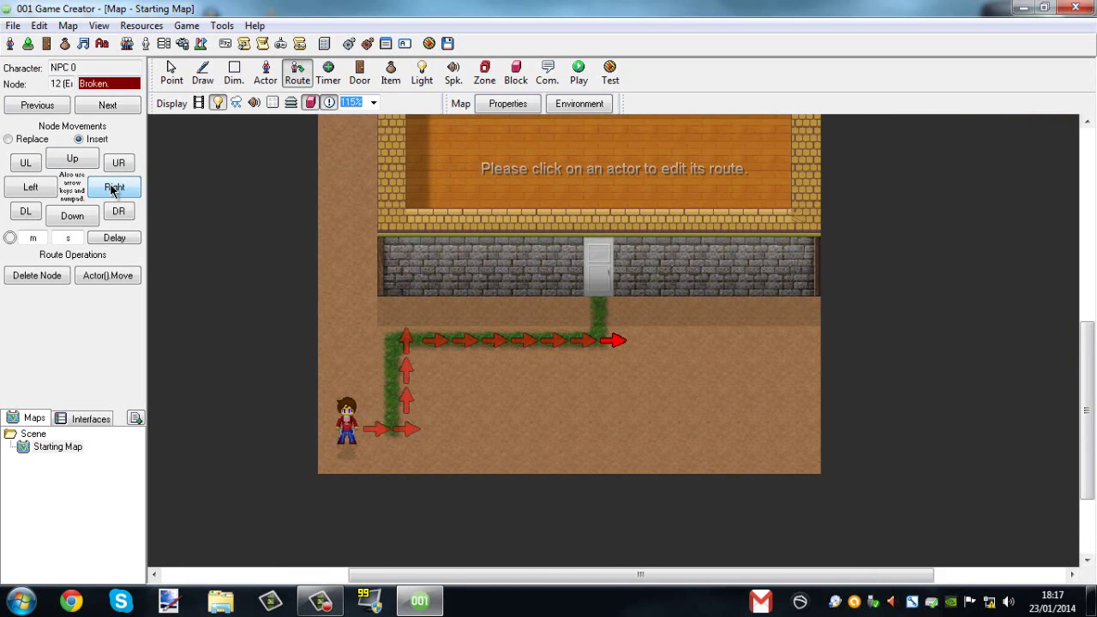
# Add upward route steps into the door, deleting the extra end nodes
pyautogui.click(72, 164)
pyautogui.click(72, 164)
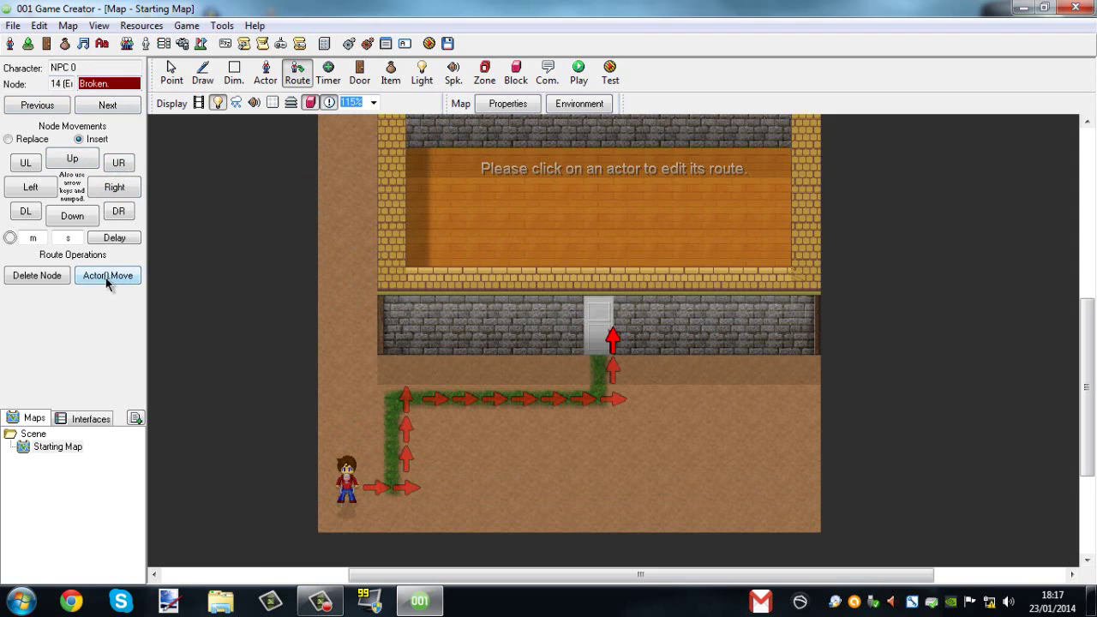
pyautogui.click(14, 277)
pyautogui.click(13, 278)
pyautogui.click(14, 278)
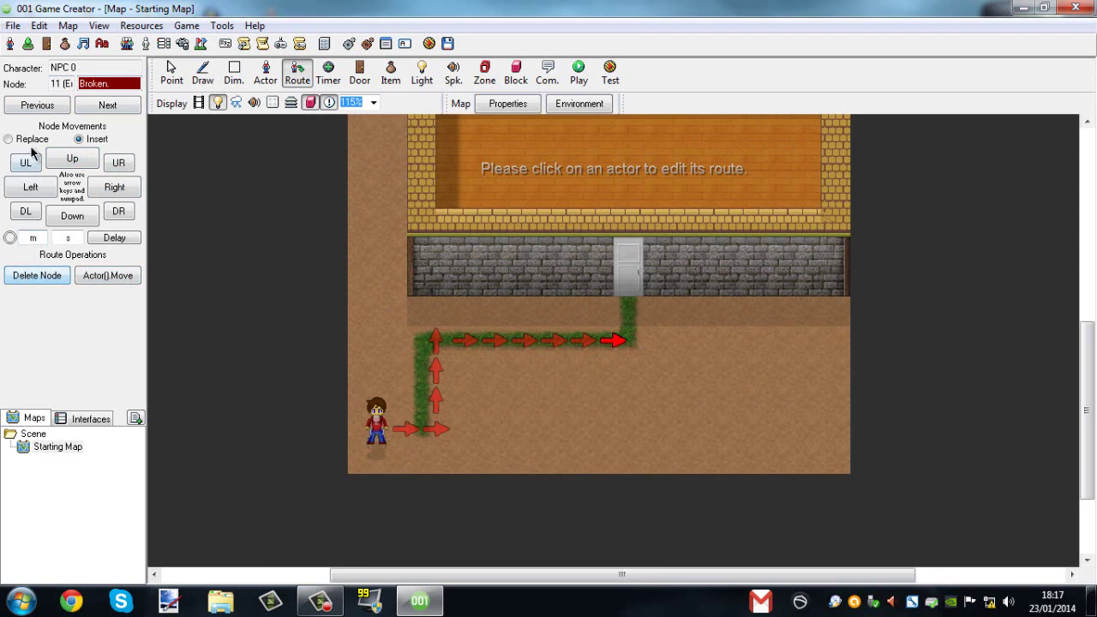
pyautogui.click(59, 162)
pyautogui.click(60, 162)
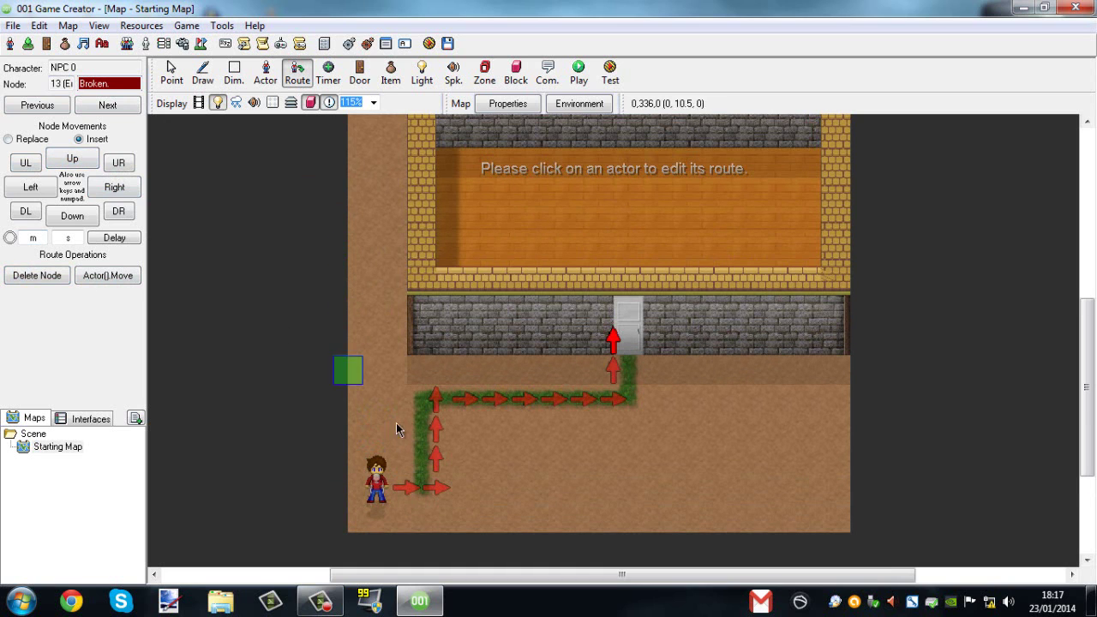
# Nudge NPC 0 slightly right onto the start of its path
pyautogui.click(171, 72)
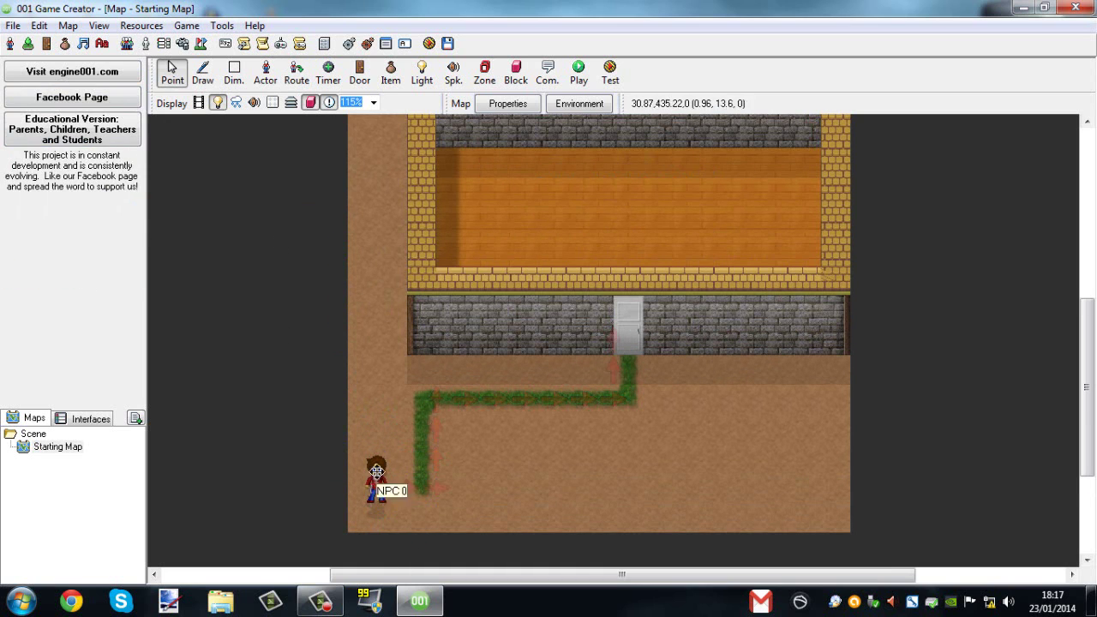
pyautogui.doubleClick(383, 491)
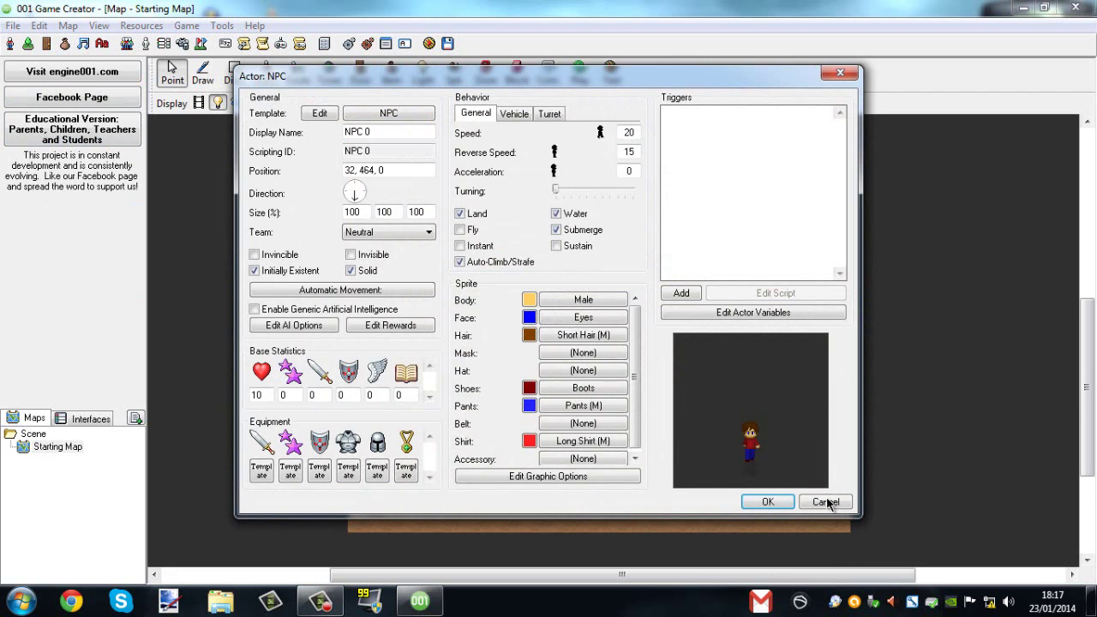
pyautogui.click(826, 502)
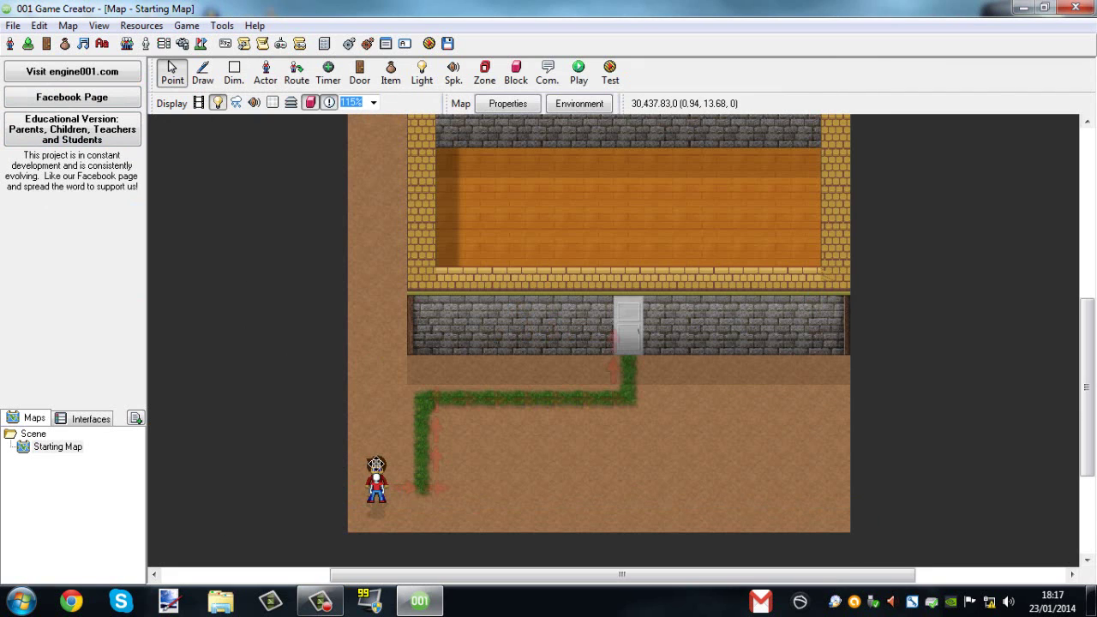
pyautogui.moveTo(376, 465); pyautogui.dragTo(387, 466)
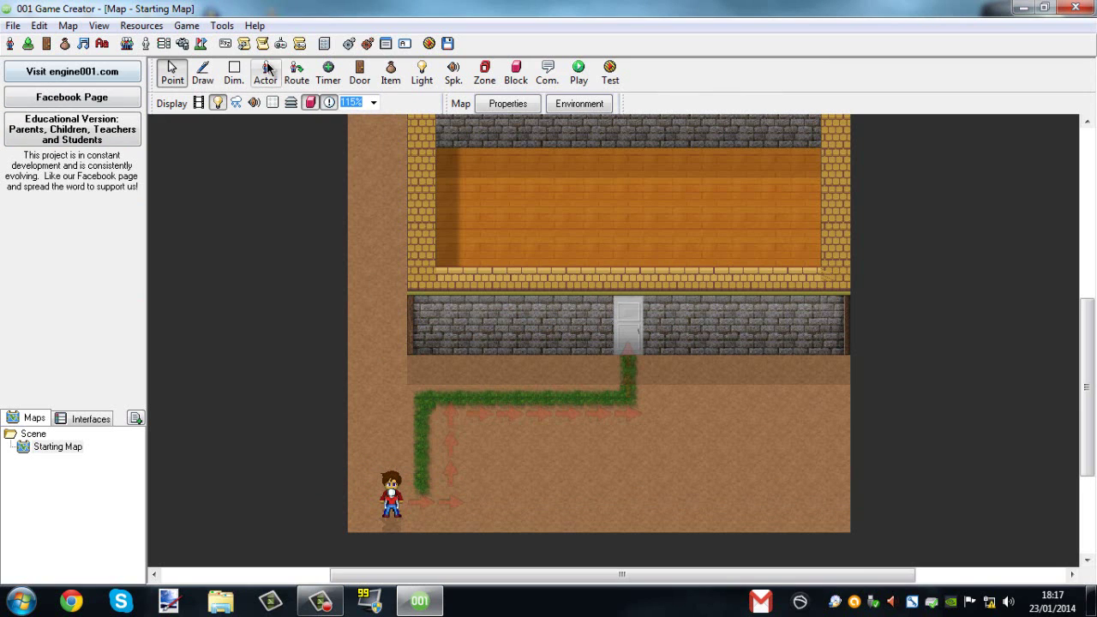
# In route mode, insert a leftward step at NPC 0's route node 6
pyautogui.click(296, 73)
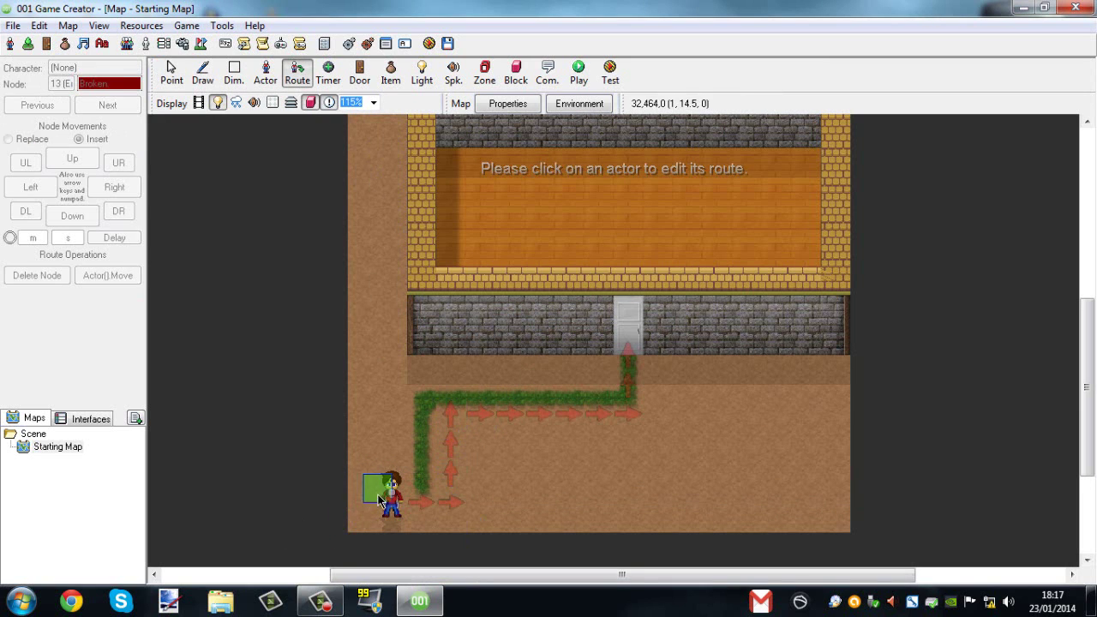
pyautogui.click(380, 502)
pyautogui.click(463, 401)
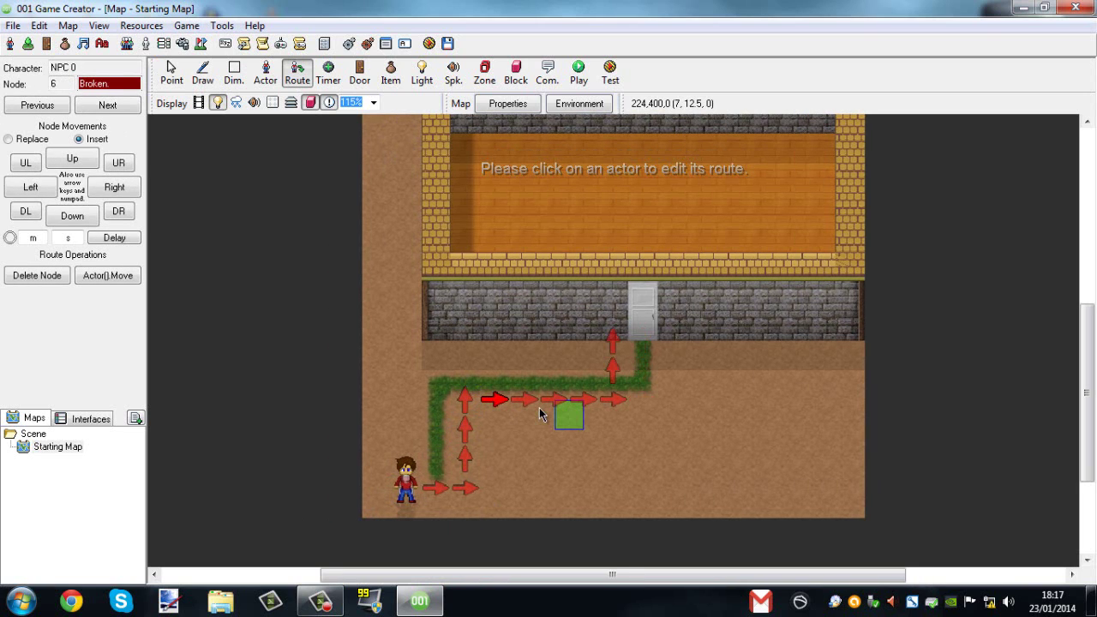
pyautogui.press('Left')
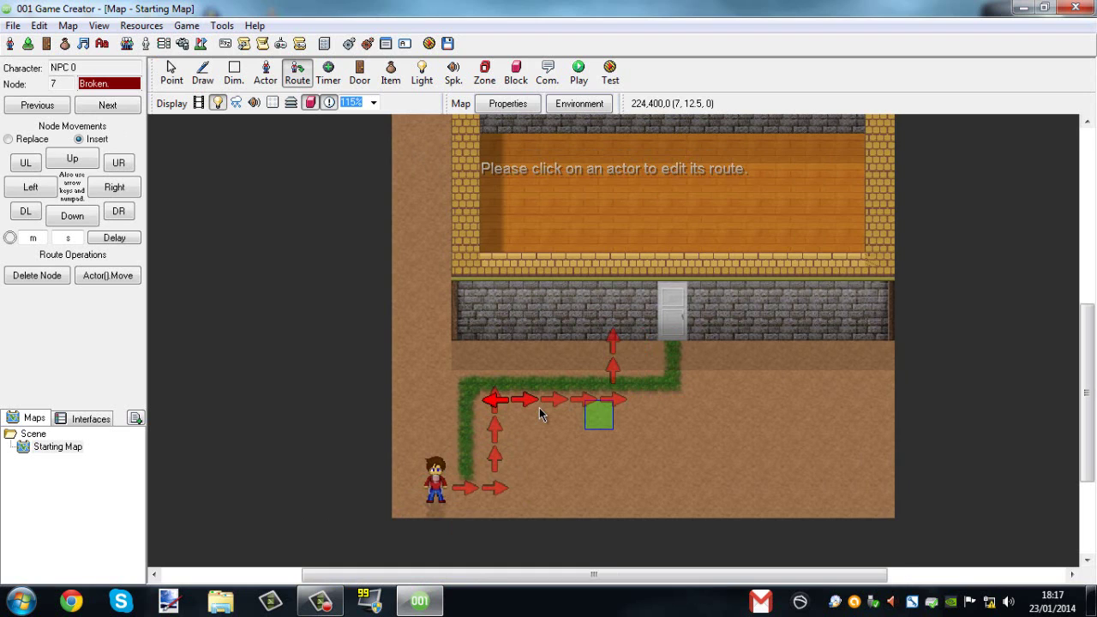
pyautogui.click(540, 415)
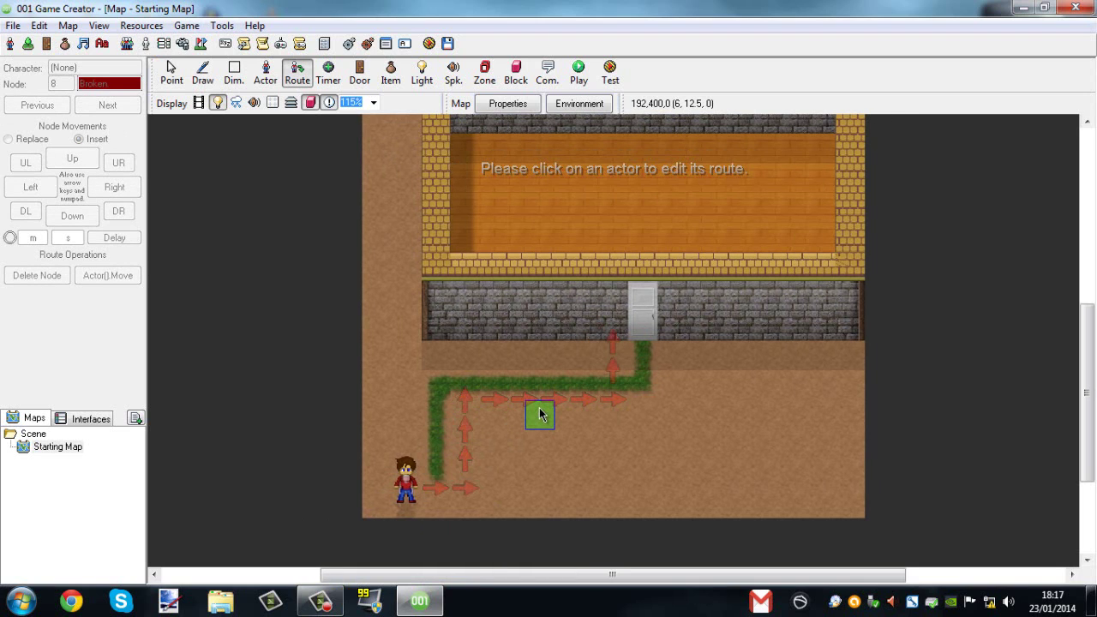
# Reselect NPC 0 and delete its route steps back from node 5
pyautogui.click(406, 501)
pyautogui.click(472, 399)
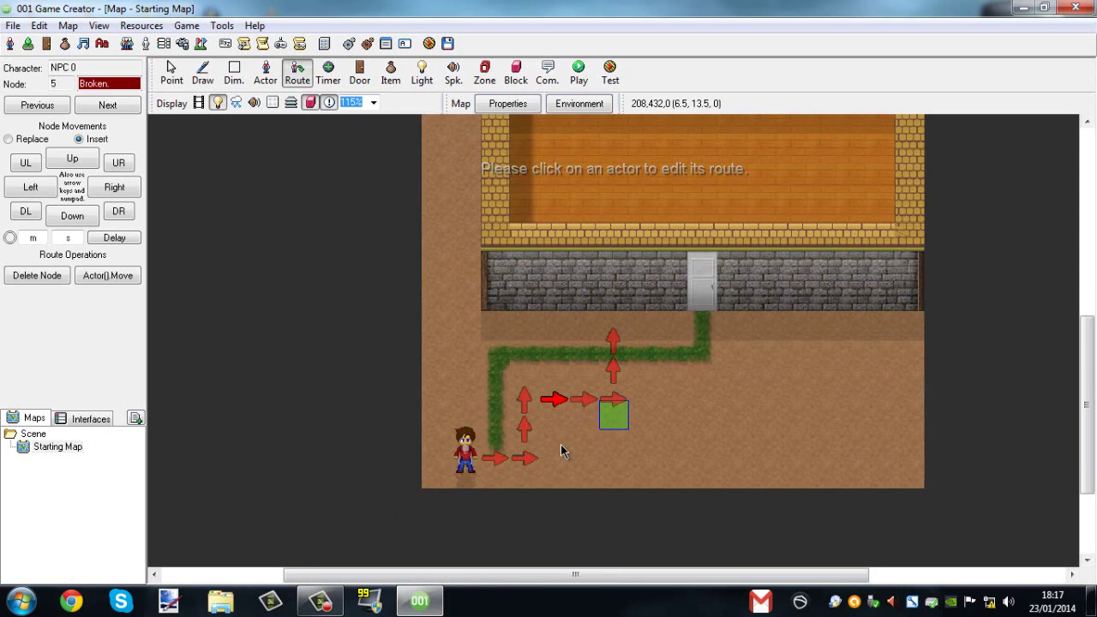
pyautogui.press('Delete')
pyautogui.press('Delete')
pyautogui.press('Delete')
pyautogui.press('Delete')
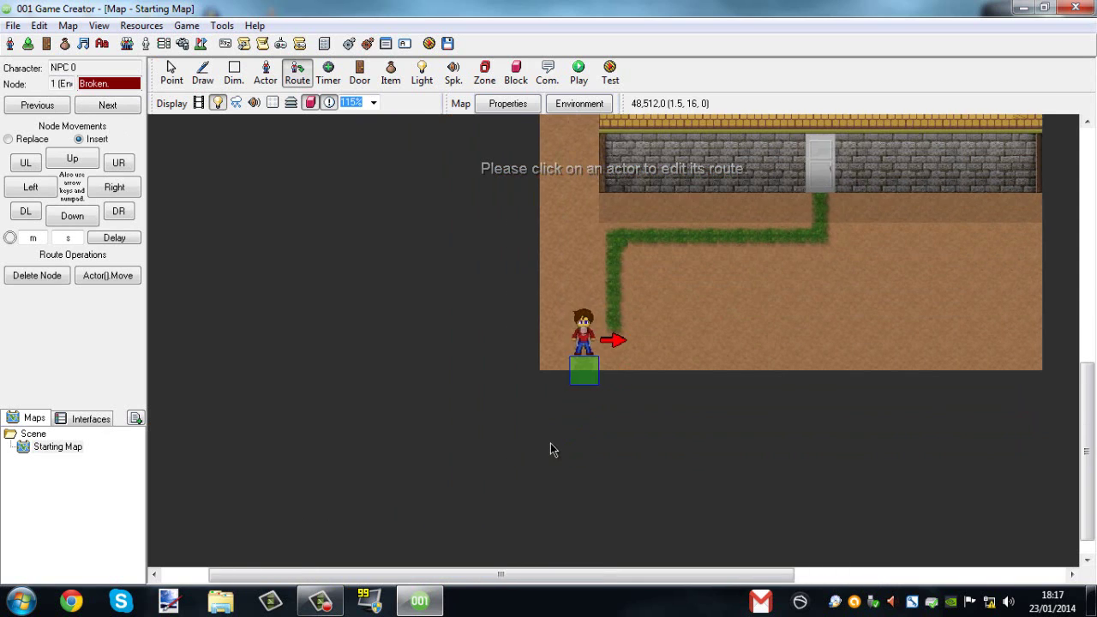
pyautogui.press('Delete')
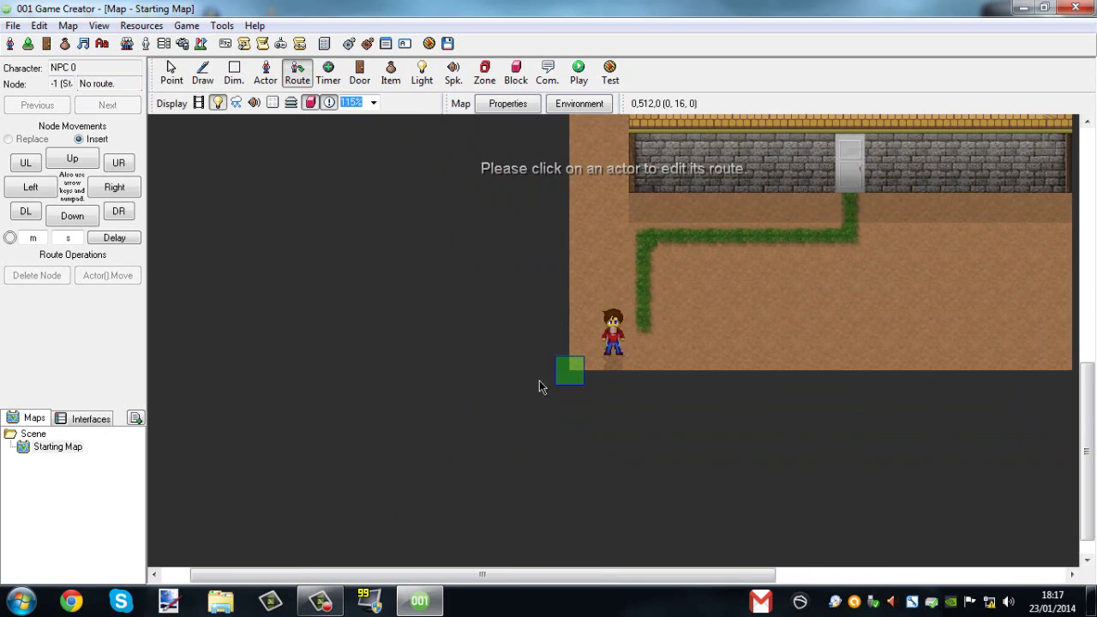
# Redraw NPC 0's route: up, right, three up, then four right along the path's top
pyautogui.click(84, 165)
pyautogui.click(93, 186)
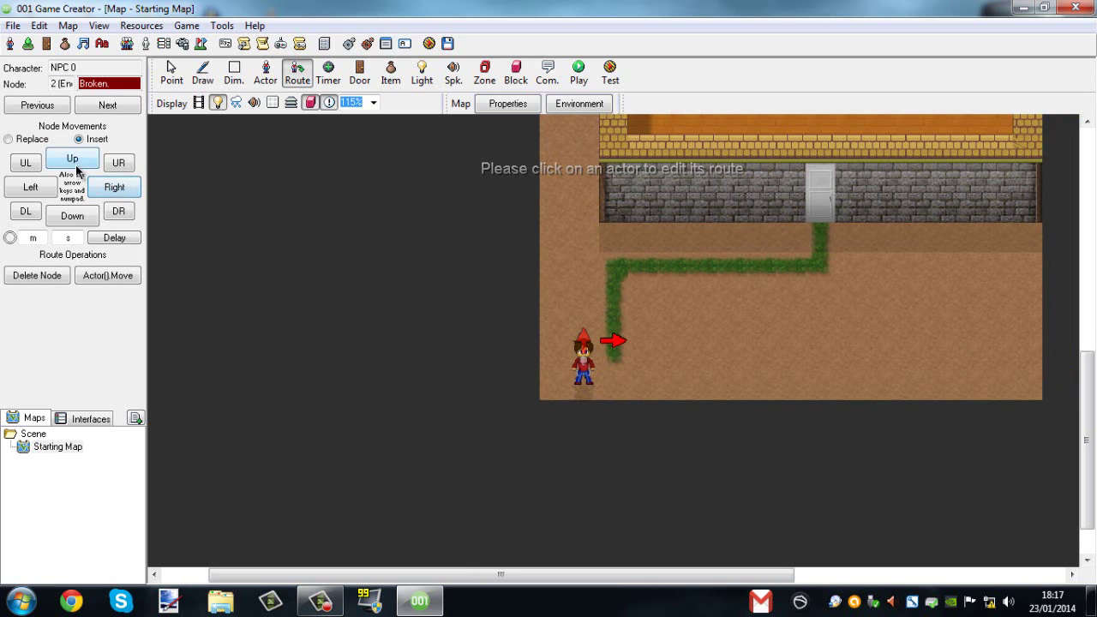
pyautogui.click(75, 166)
pyautogui.click(76, 167)
pyautogui.click(76, 166)
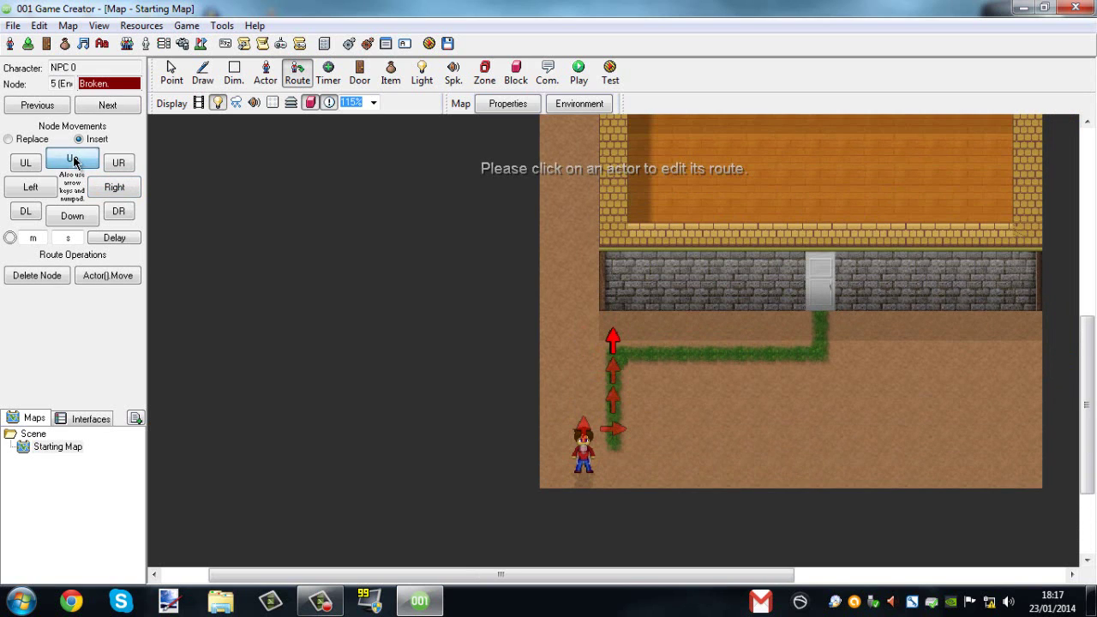
pyautogui.click(114, 186)
pyautogui.click(114, 187)
pyautogui.click(114, 187)
pyautogui.click(114, 187)
pyautogui.click(114, 187)
pyautogui.click(114, 187)
pyautogui.click(114, 187)
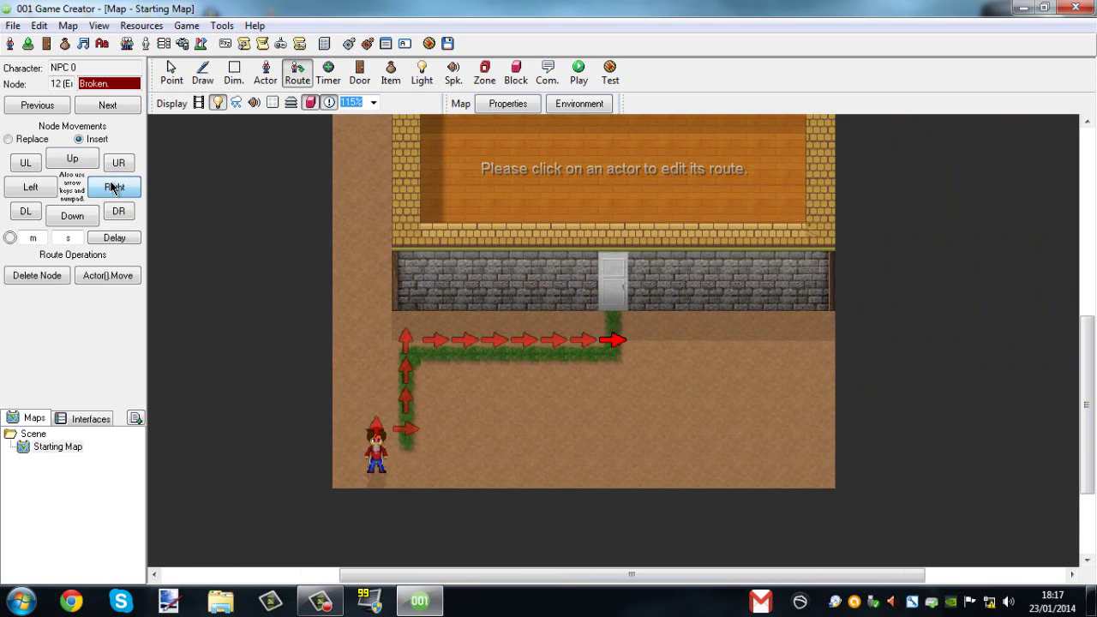
# Add four up steps through the door into the building, zoom to 105%, and deselect NPC 0
pyautogui.click(81, 162)
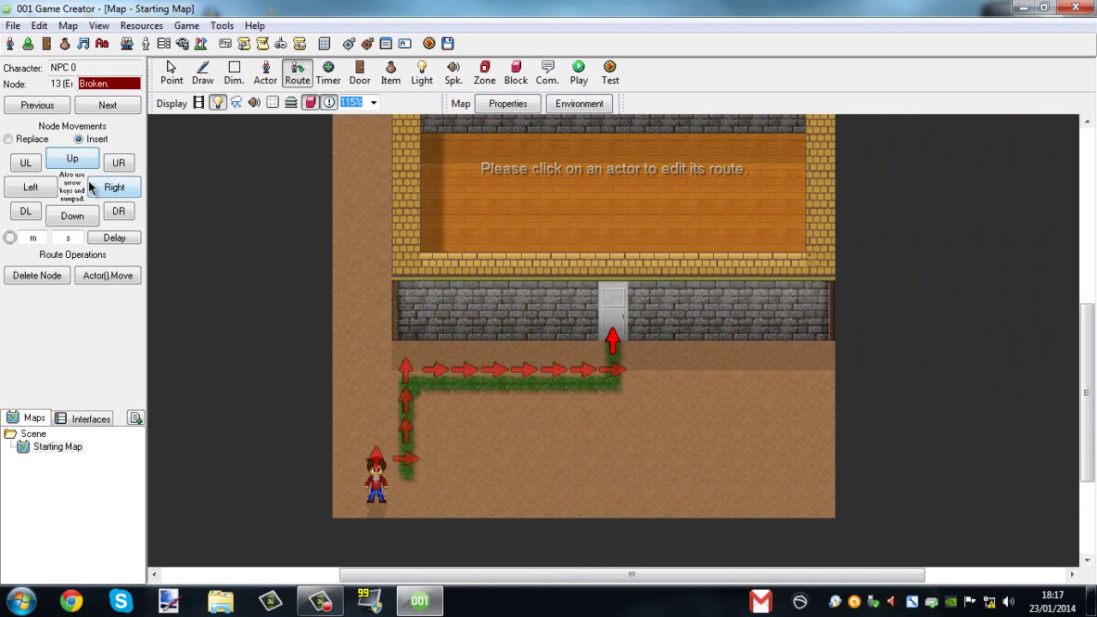
pyautogui.click(82, 168)
pyautogui.click(82, 167)
pyautogui.click(83, 167)
pyautogui.click(82, 167)
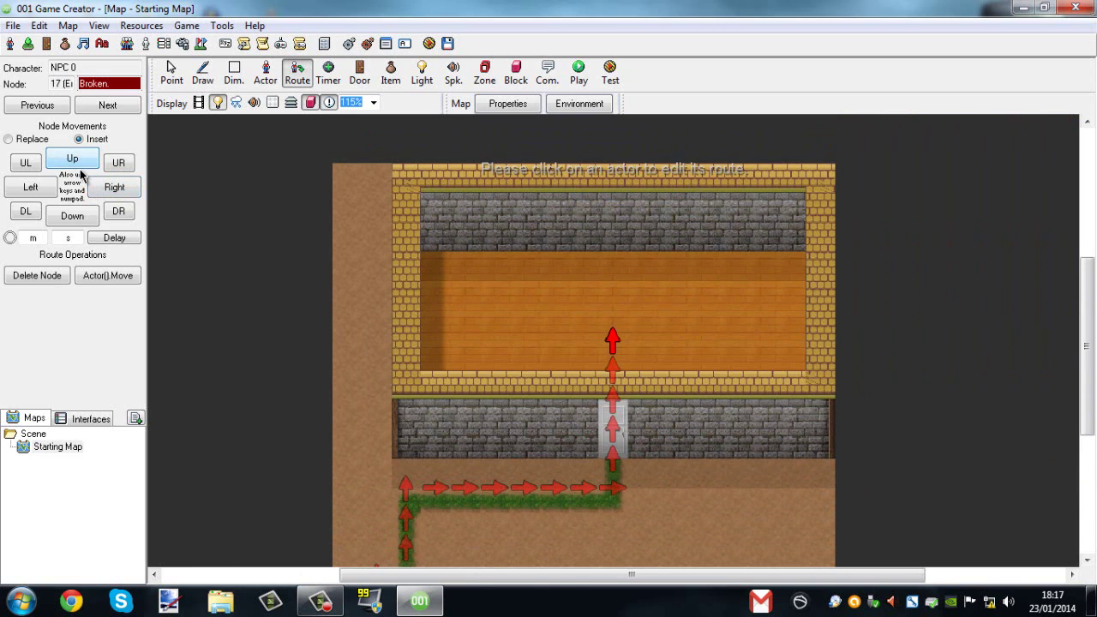
pyautogui.keyDown('ctrl'); pyautogui.scroll(-1, 375, 249); pyautogui.keyUp('ctrl')
pyautogui.scroll(-3, 548, 358)
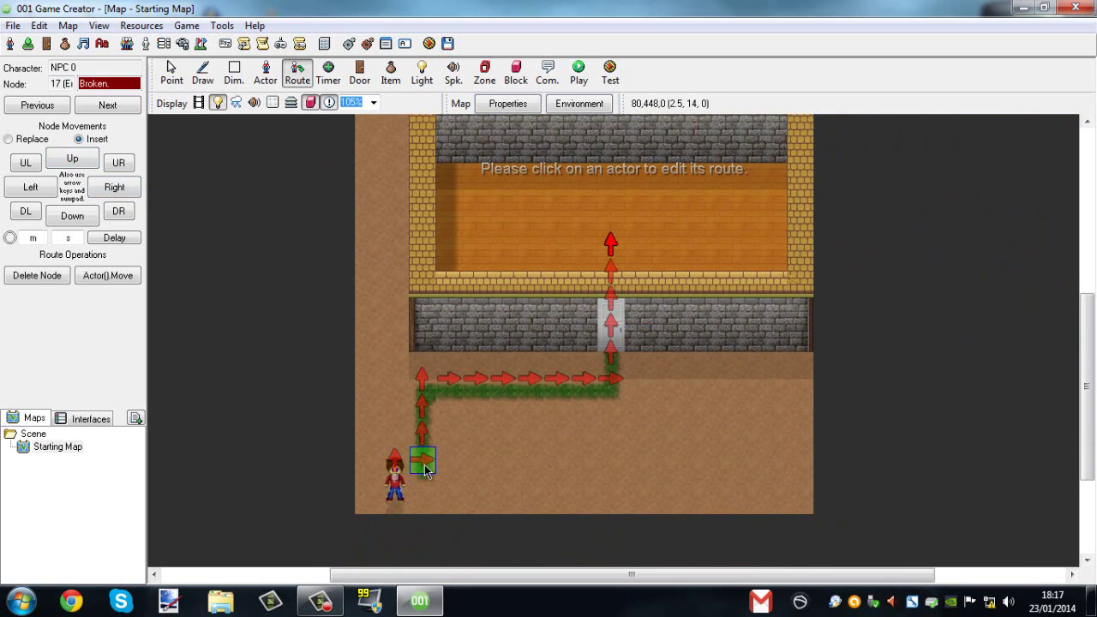
pyautogui.rightClick(472, 472)
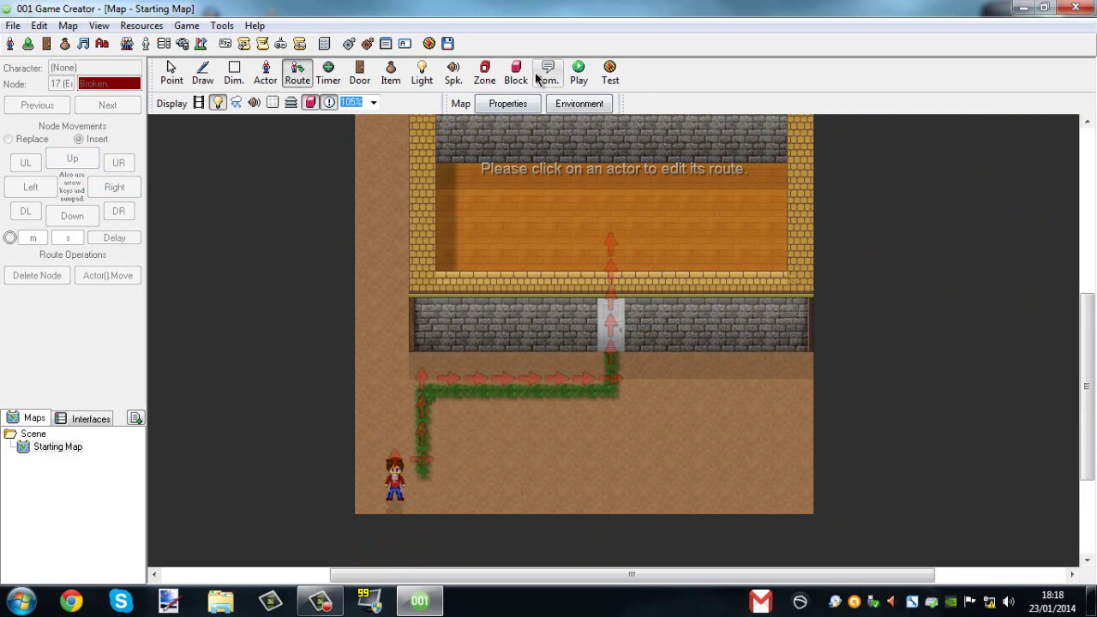
# Open the Starting Map's properties and move the properties window aside
pyautogui.click(531, 109)
pyautogui.click(644, 264)
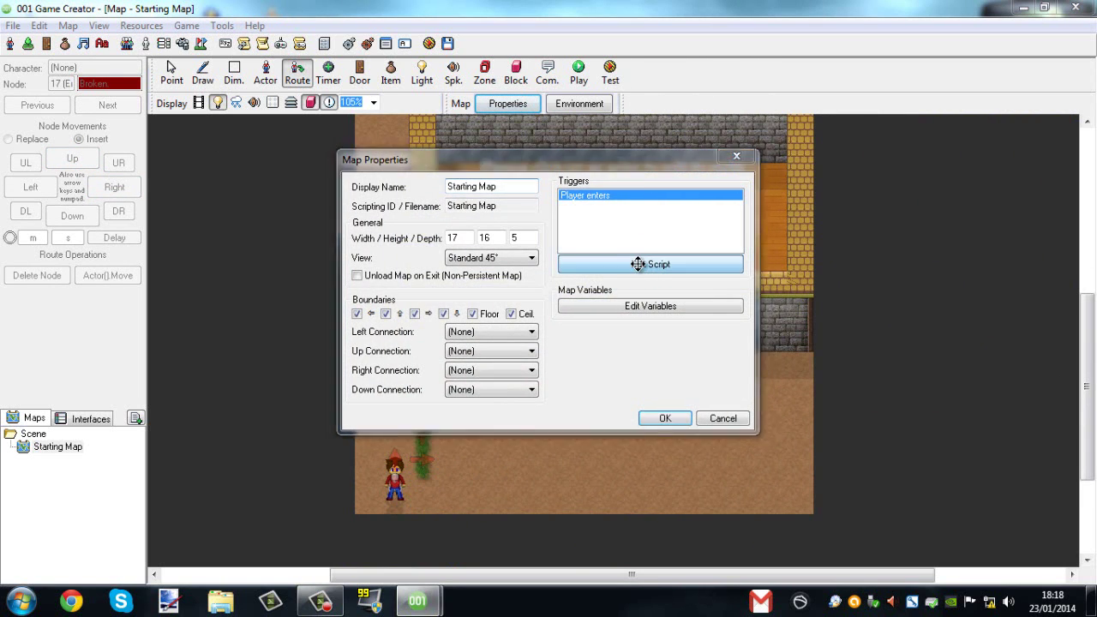
pyautogui.moveTo(490, 77); pyautogui.dragTo(727, 285)
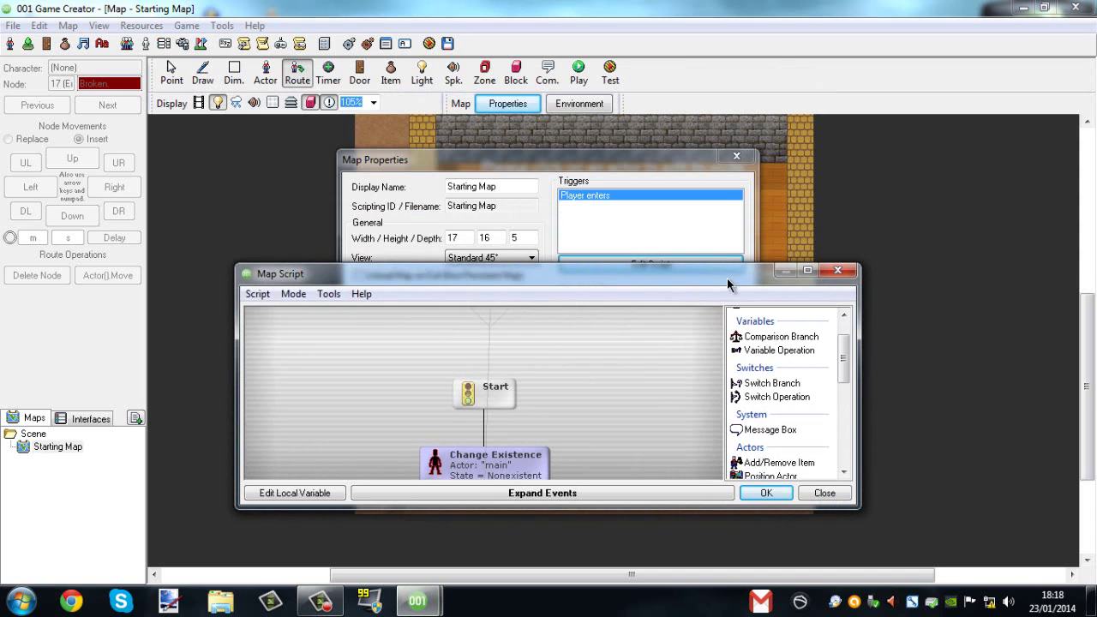
pyautogui.click(823, 493)
pyautogui.moveTo(599, 162); pyautogui.dragTo(1021, 301)
pyautogui.moveTo(920, 295); pyautogui.dragTo(1024, 342)
# Reopen the player-enters script, reposition it, and show the full categorised event list
pyautogui.click(1083, 446)
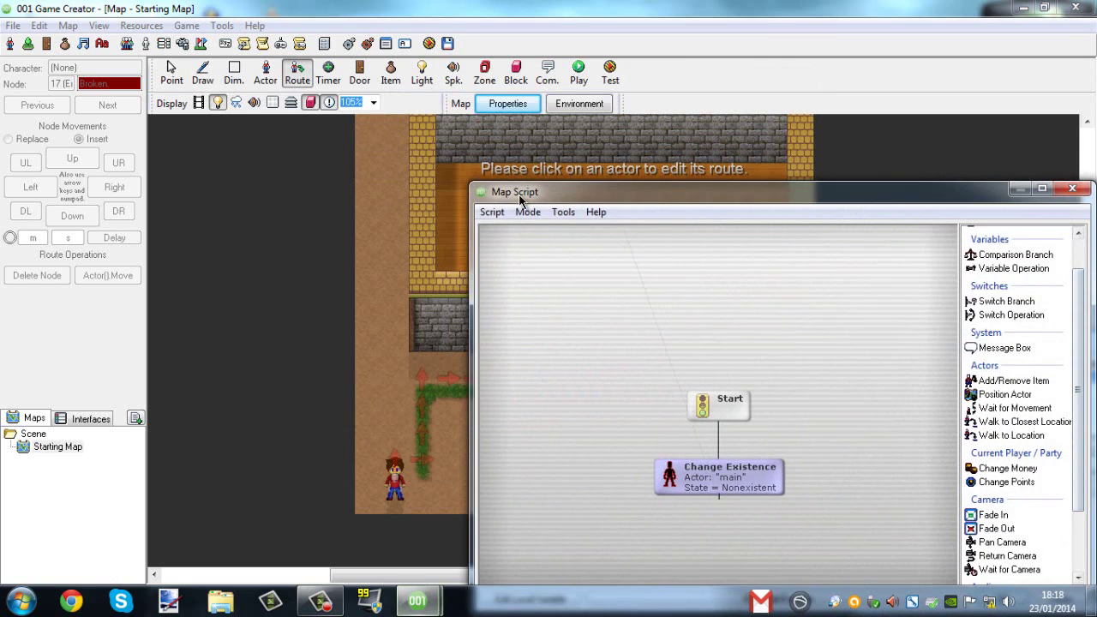
pyautogui.moveTo(476, 183); pyautogui.dragTo(717, 383)
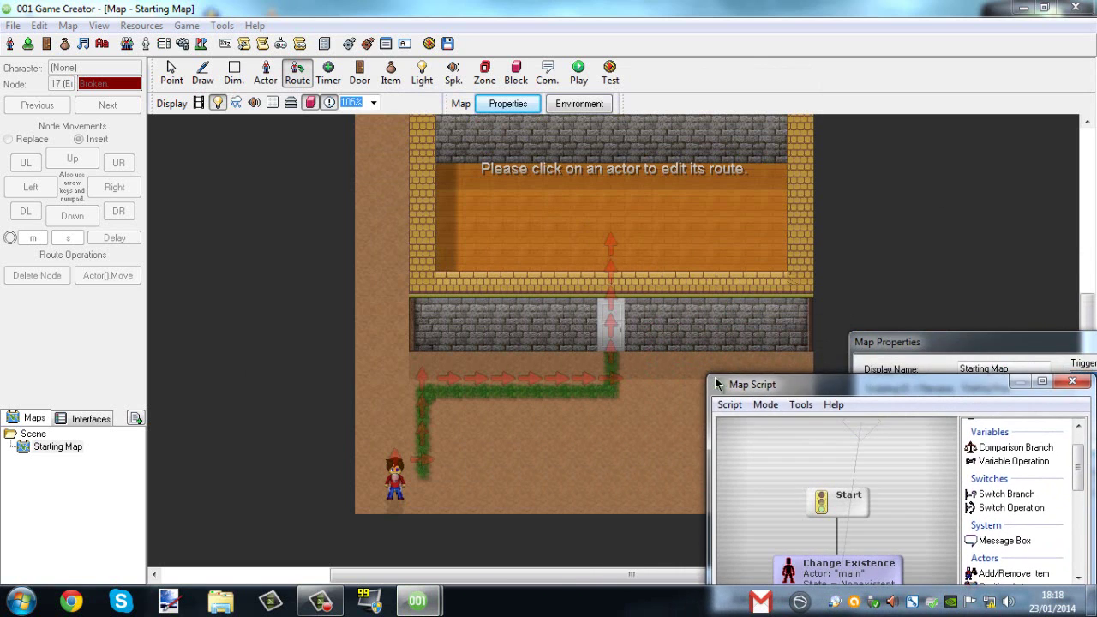
pyautogui.moveTo(817, 373); pyautogui.dragTo(814, 290)
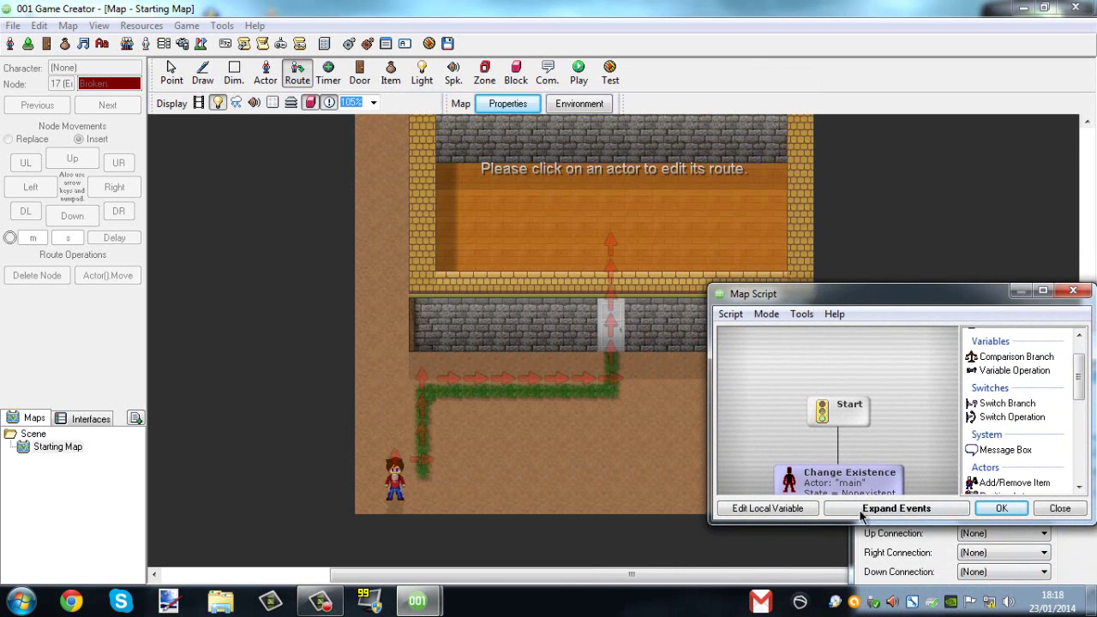
pyautogui.click(862, 511)
# Search the Actors events for 'rout' and add the Change Route event
pyautogui.click(769, 458)
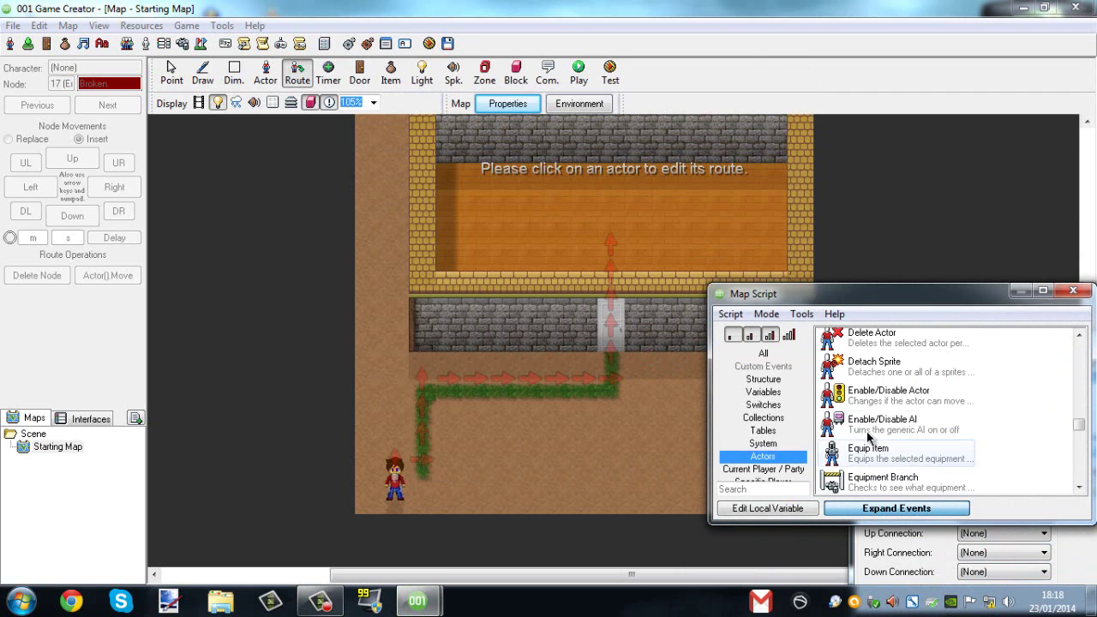
pyautogui.scroll(-5, 900, 406)
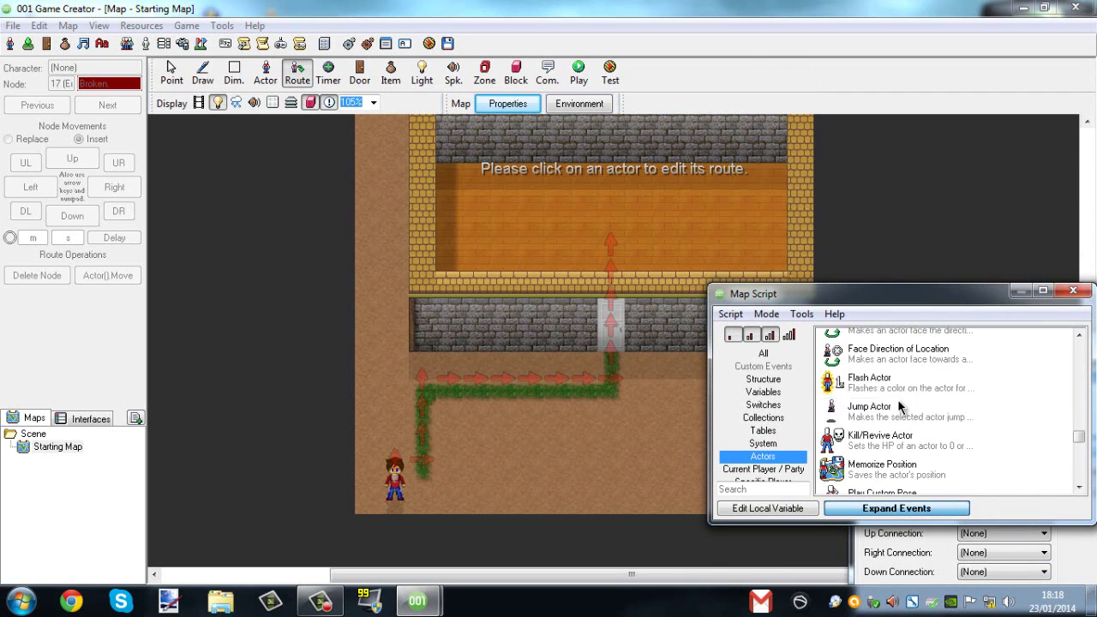
pyautogui.write('rout')
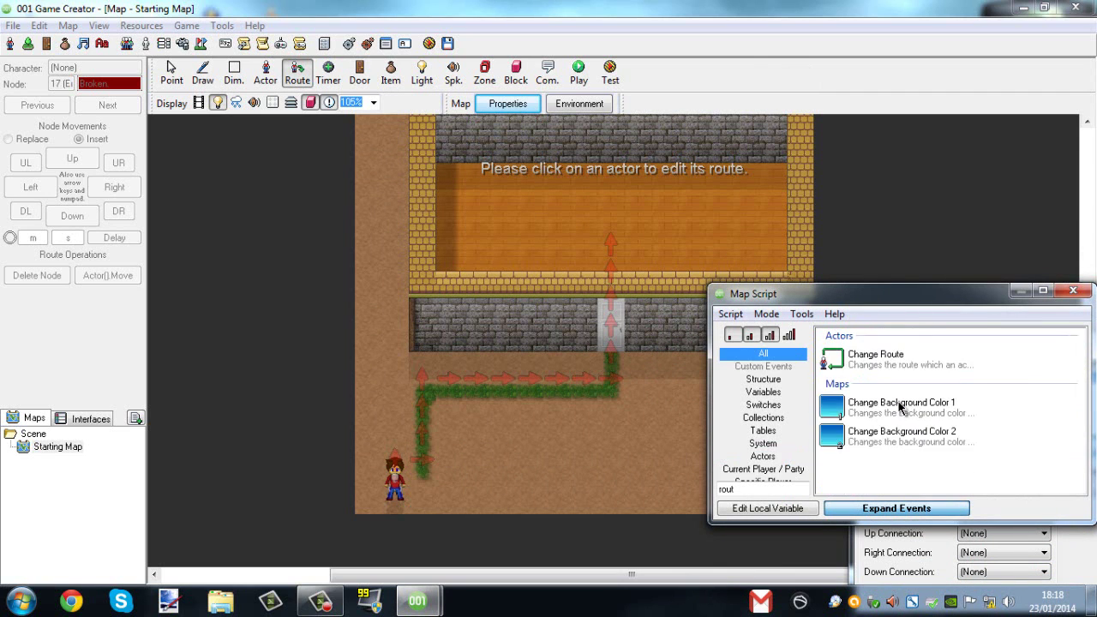
pyautogui.press('Return')
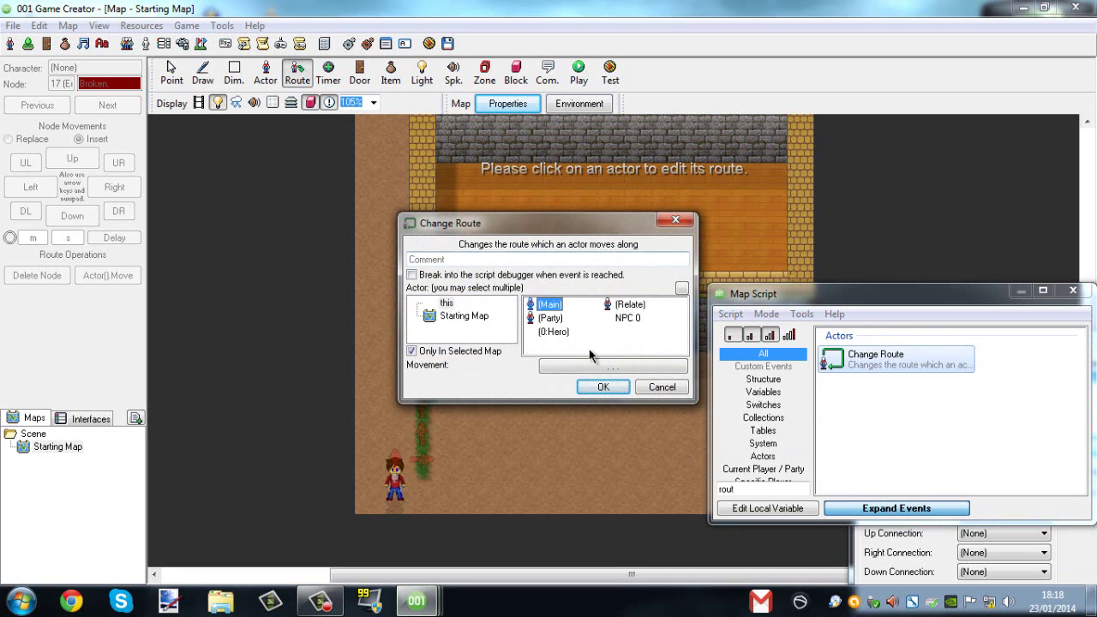
# Start the Change Route movement list with up, right, then three more up steps
pyautogui.moveTo(504, 210); pyautogui.dragTo(789, 324)
pyautogui.click(875, 483)
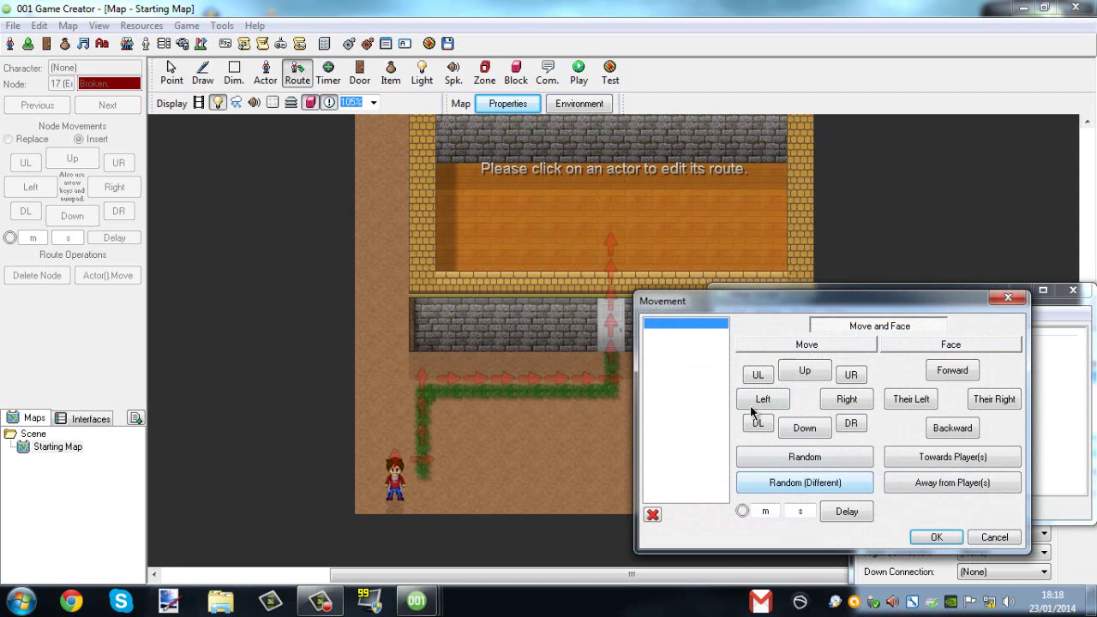
pyautogui.click(808, 372)
pyautogui.click(845, 402)
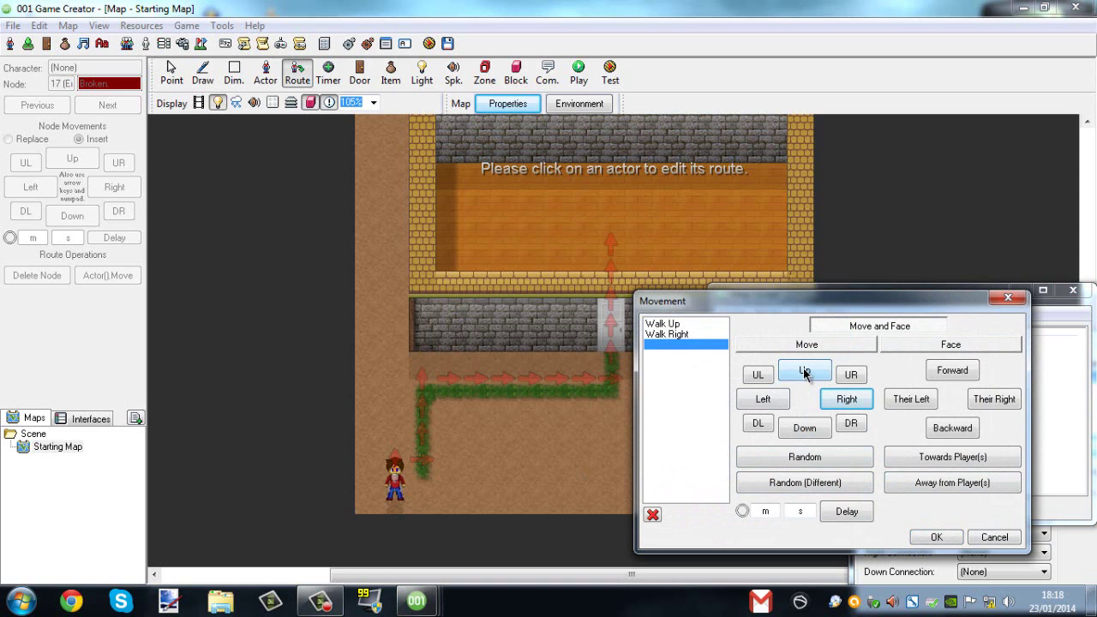
pyautogui.click(806, 373)
pyautogui.click(806, 373)
pyautogui.click(805, 373)
# Add six right steps followed by five up steps into the building
pyautogui.click(829, 403)
pyautogui.click(829, 403)
pyautogui.click(829, 403)
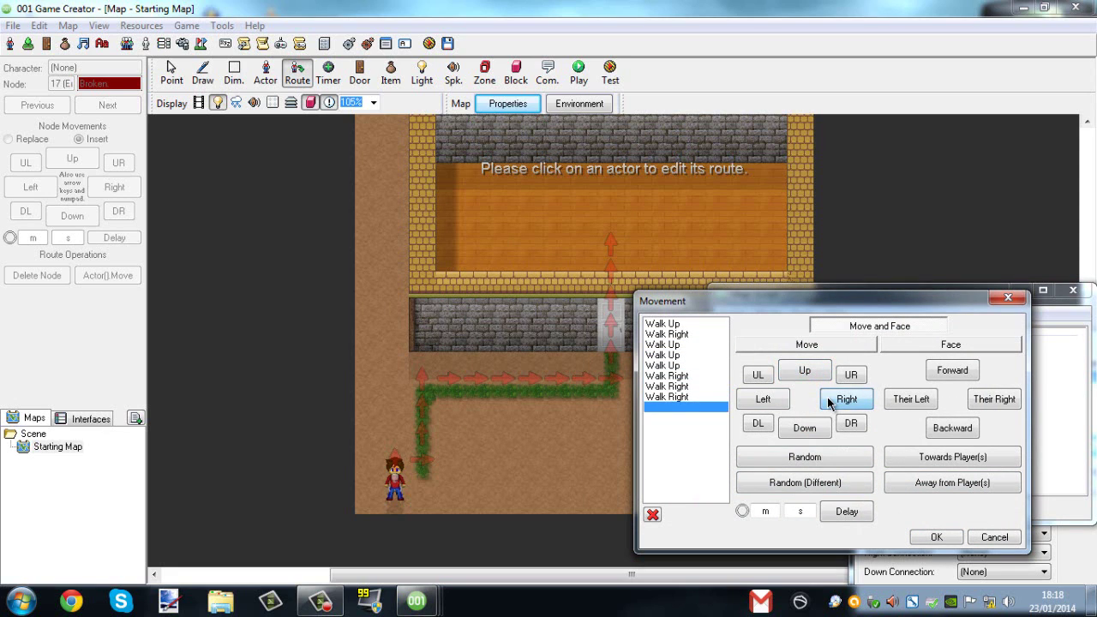
pyautogui.click(829, 403)
pyautogui.click(829, 403)
pyautogui.click(829, 403)
pyautogui.click(829, 403)
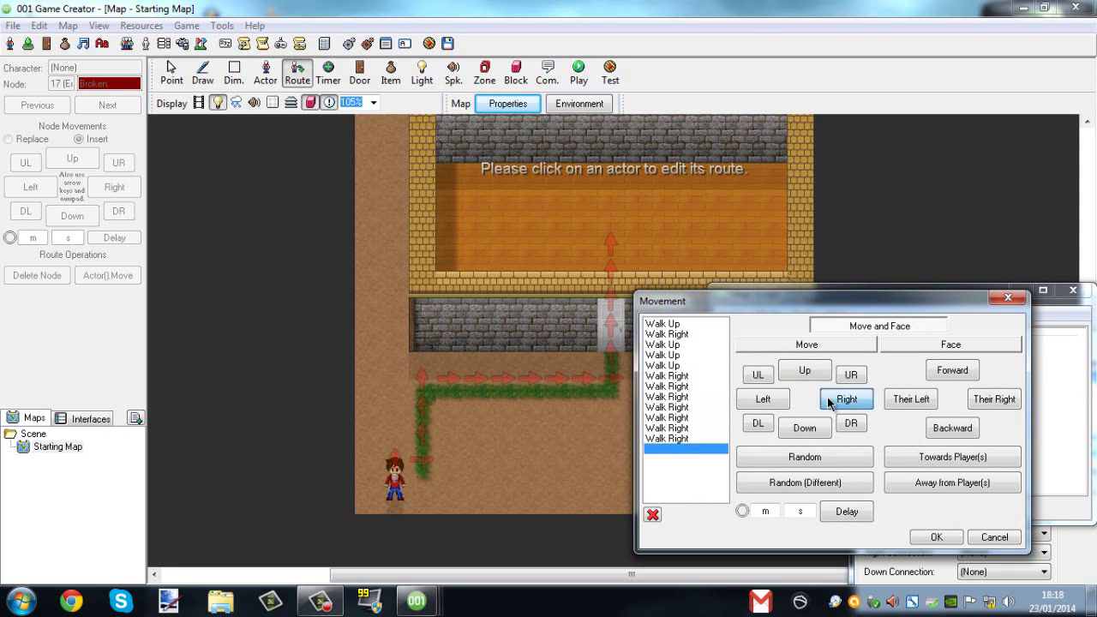
pyautogui.click(813, 378)
pyautogui.click(810, 375)
pyautogui.click(810, 375)
pyautogui.click(810, 374)
pyautogui.click(810, 374)
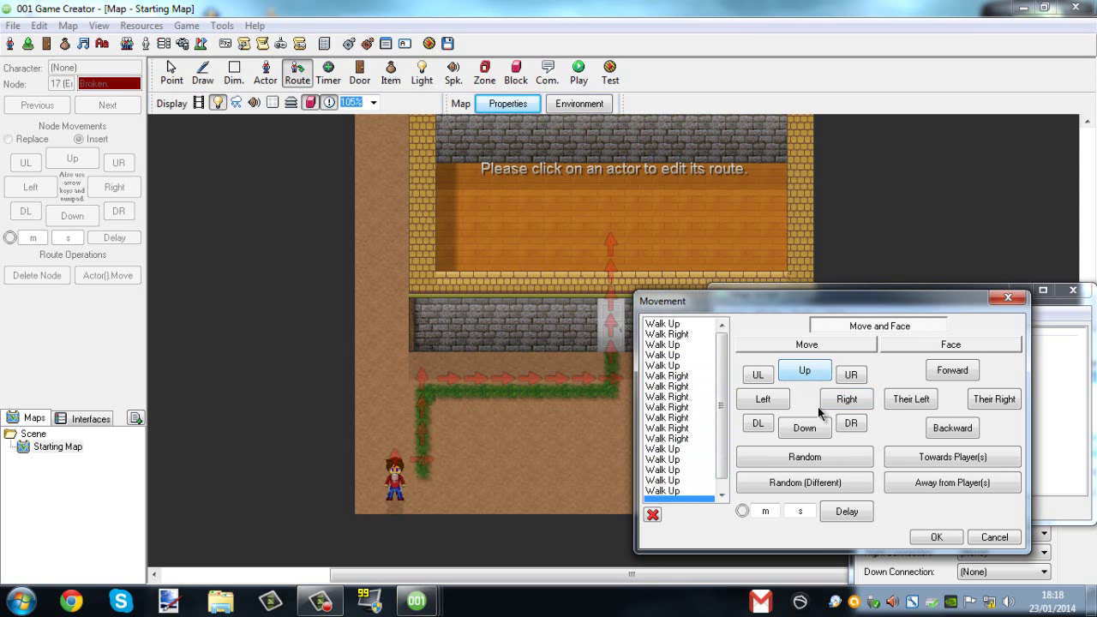
# Confirm the movement list and Change Route event, then save the Map Script
pyautogui.click(930, 538)
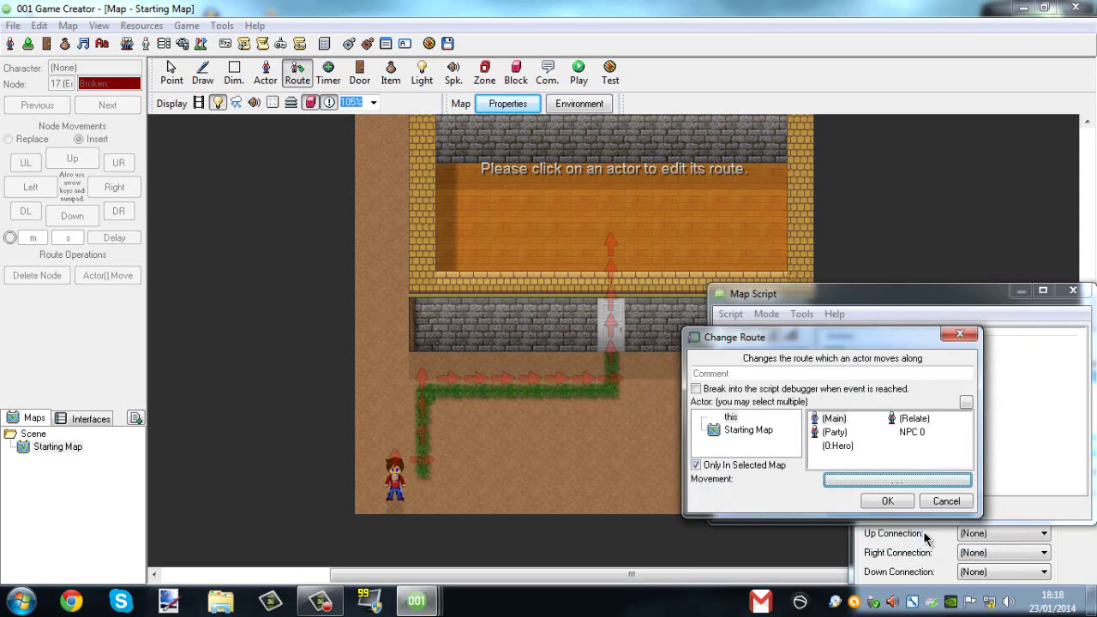
pyautogui.click(888, 501)
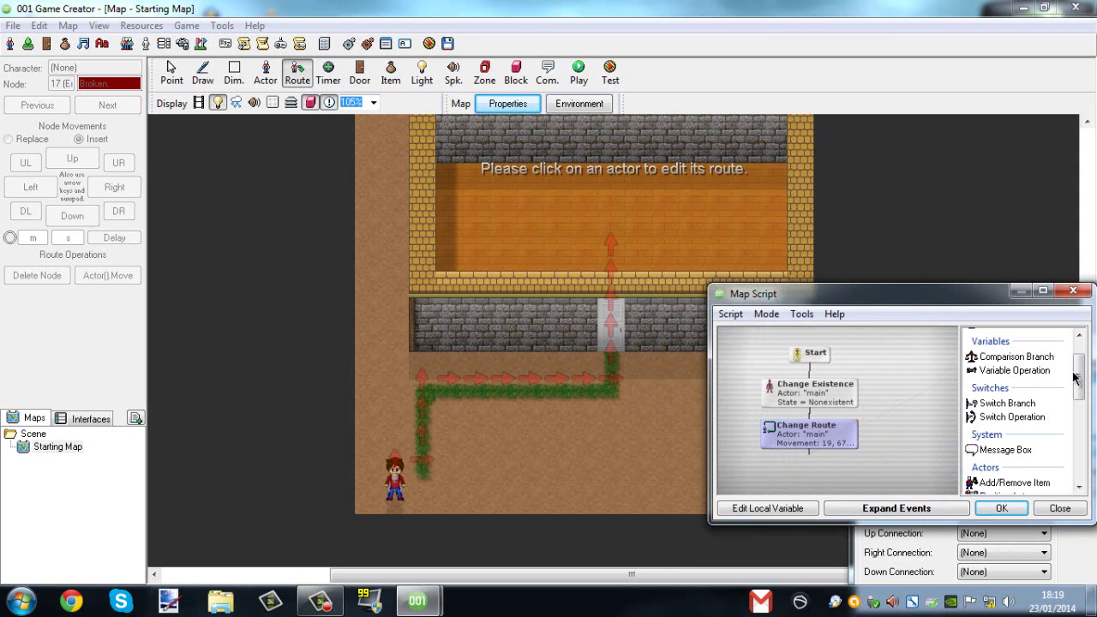
pyautogui.scroll(1, 1078, 366)
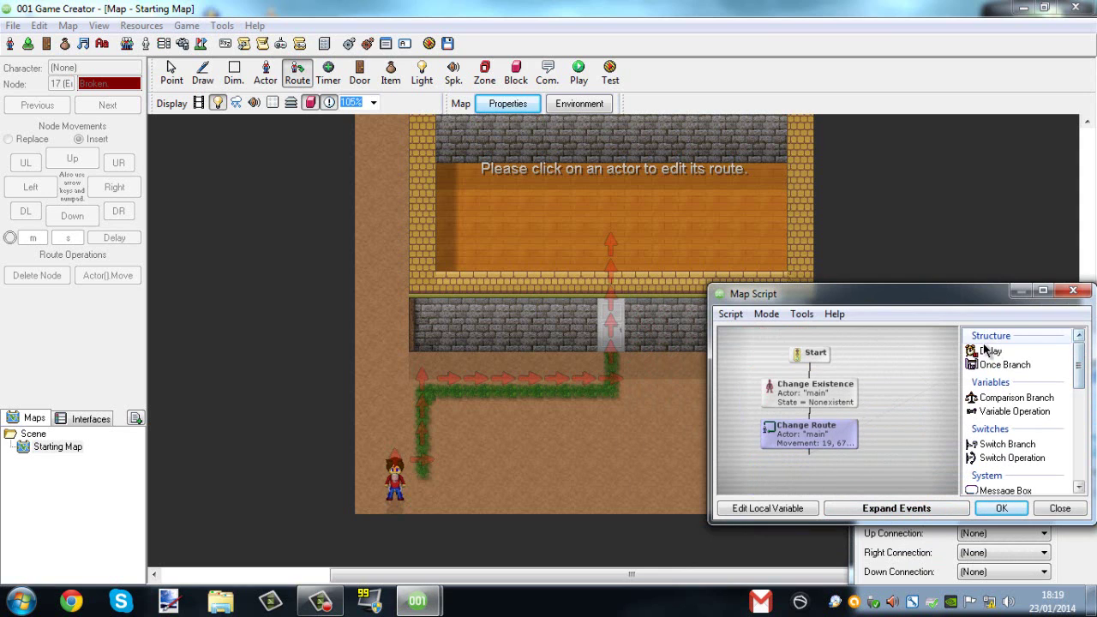
pyautogui.click(1021, 512)
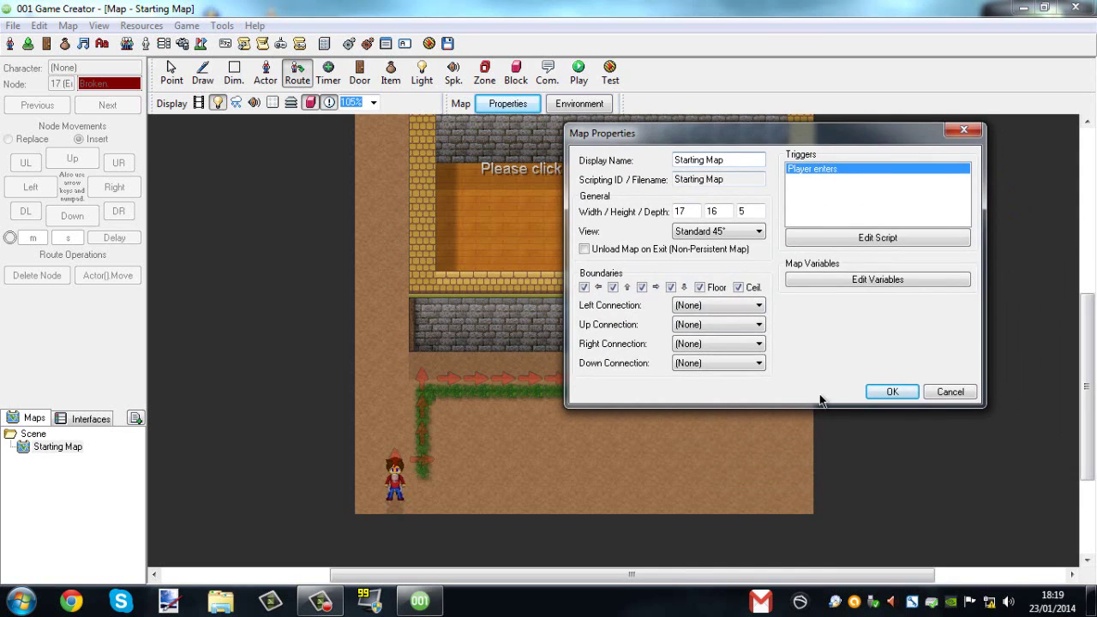
# Close Map Properties and delete every node of NPC 0's route until it shows No route
pyautogui.click(892, 392)
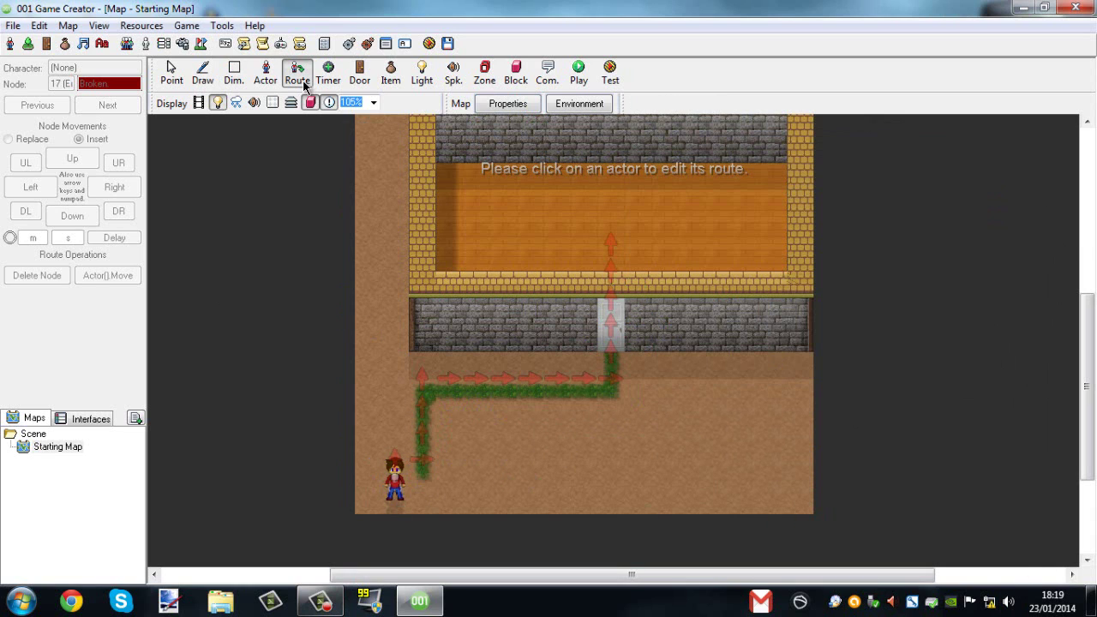
pyautogui.click(396, 492)
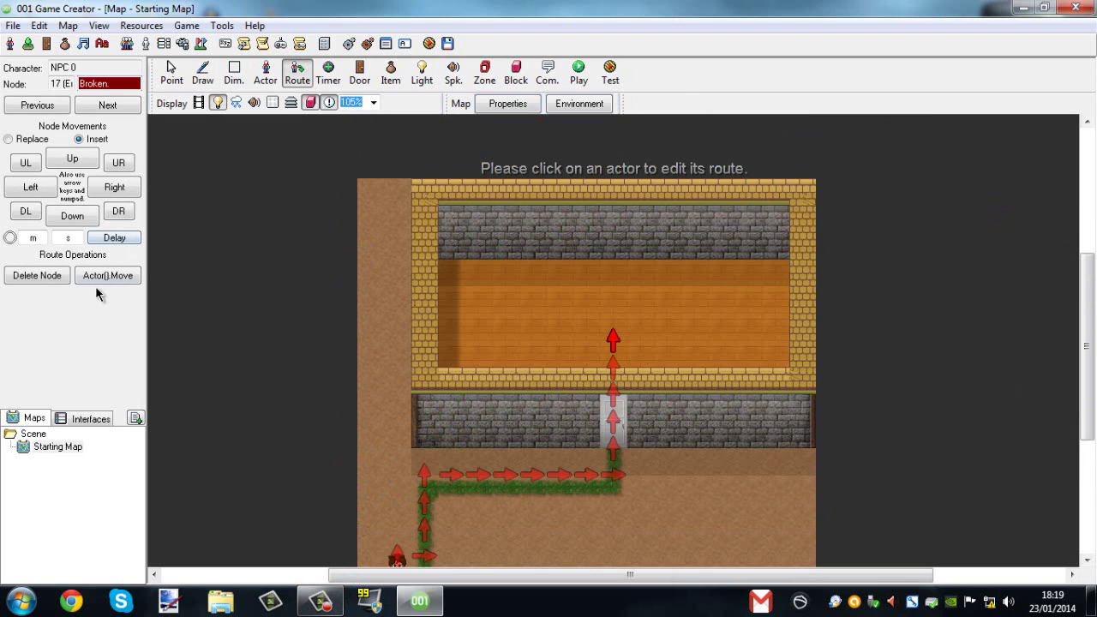
pyautogui.click(37, 275)
pyautogui.click(37, 276)
pyautogui.click(37, 275)
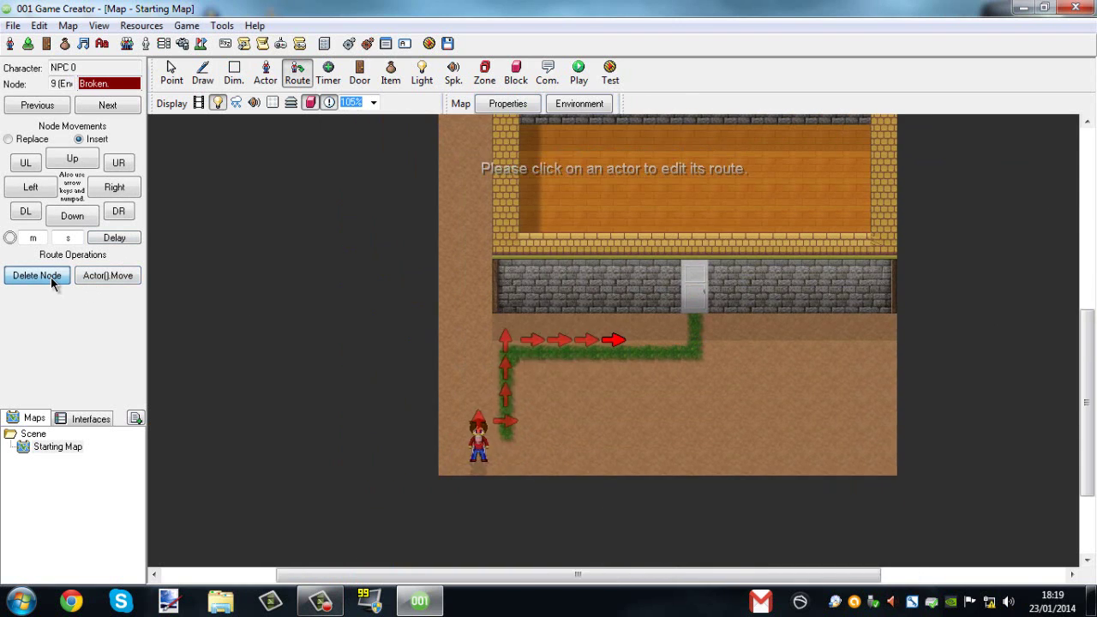
pyautogui.click(37, 276)
pyautogui.click(51, 279)
pyautogui.click(50, 279)
pyautogui.click(50, 279)
pyautogui.click(50, 279)
pyautogui.click(50, 279)
pyautogui.click(51, 279)
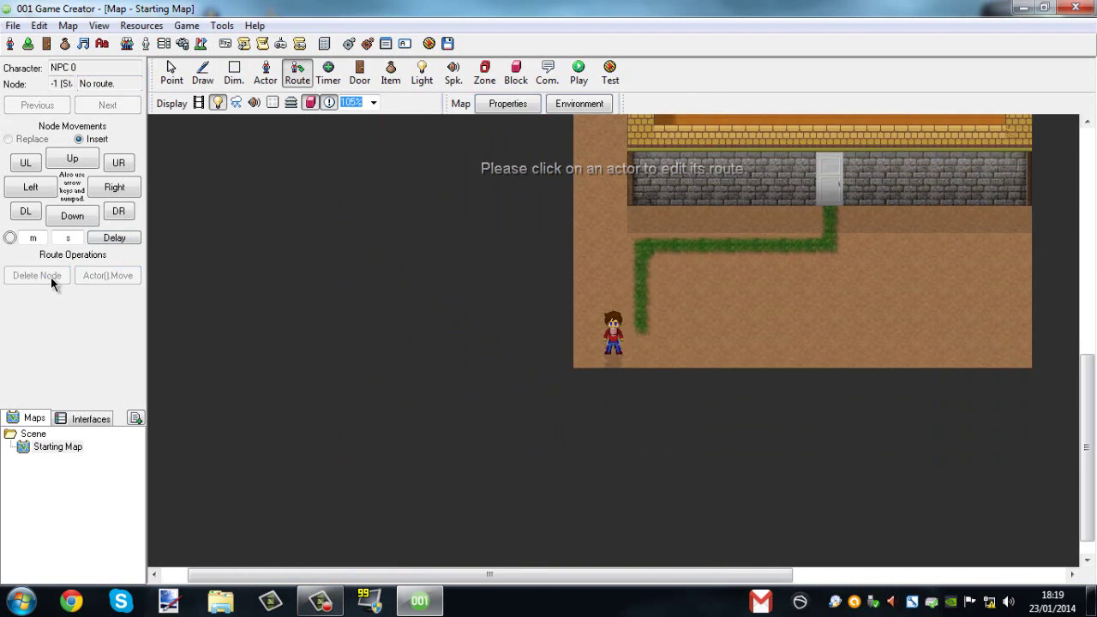
# Reopen the map-entry script and search the Actors events for 'ex'
pyautogui.click(173, 73)
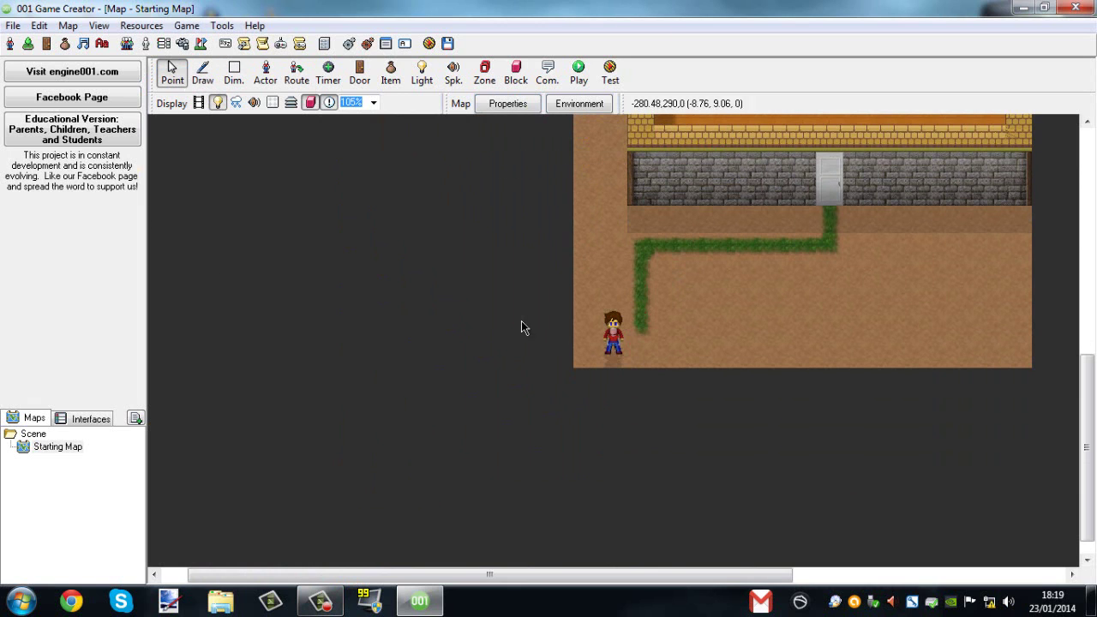
pyautogui.click(517, 102)
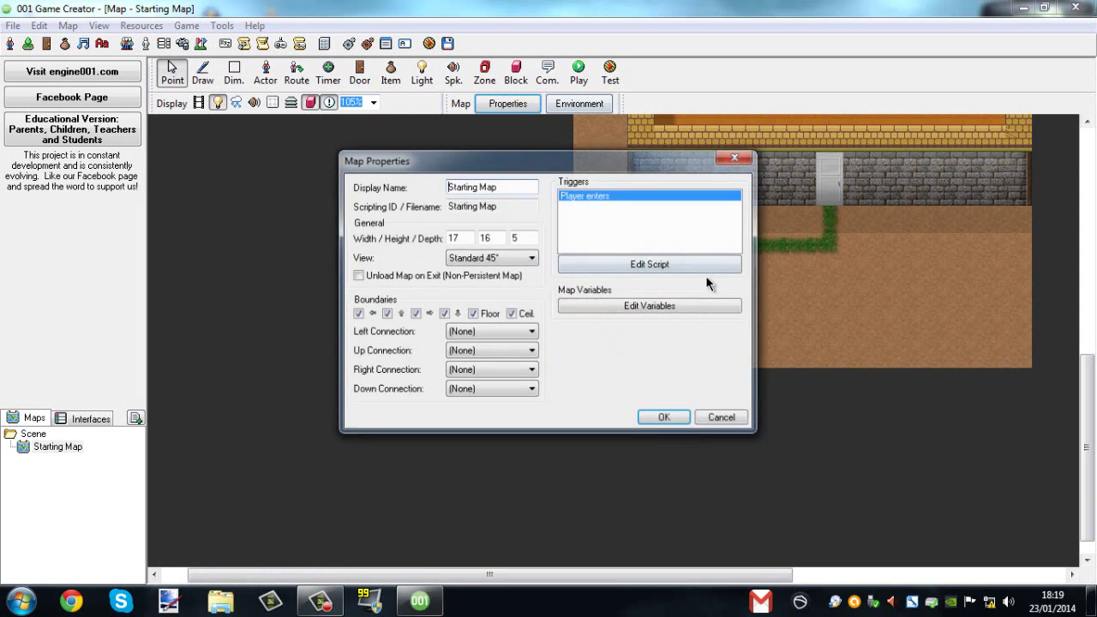
pyautogui.click(691, 270)
pyautogui.click(513, 493)
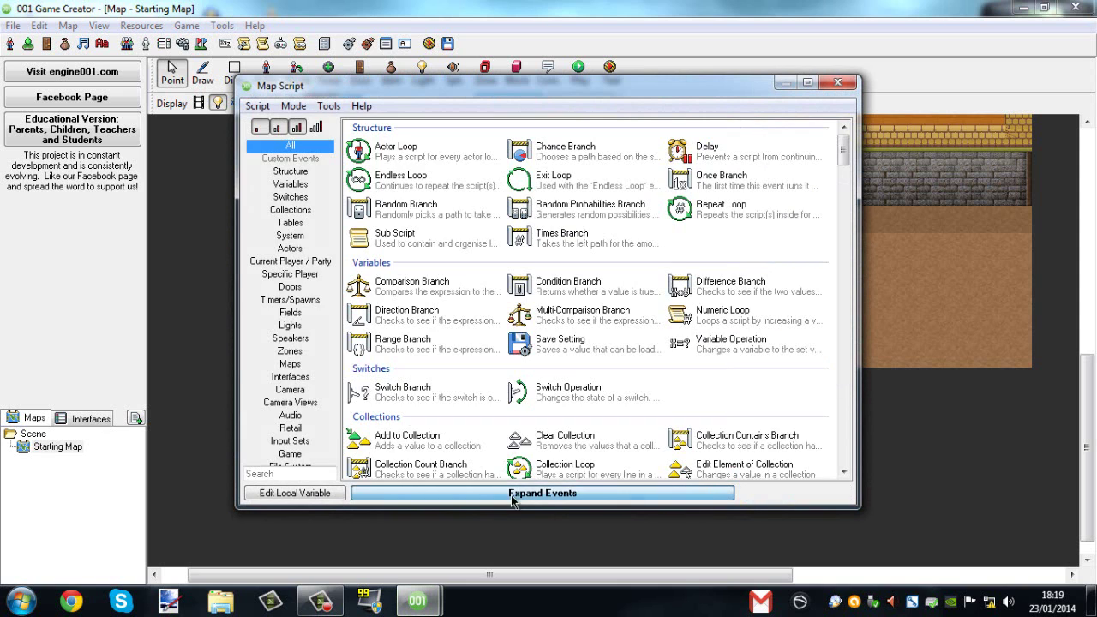
pyautogui.click(294, 249)
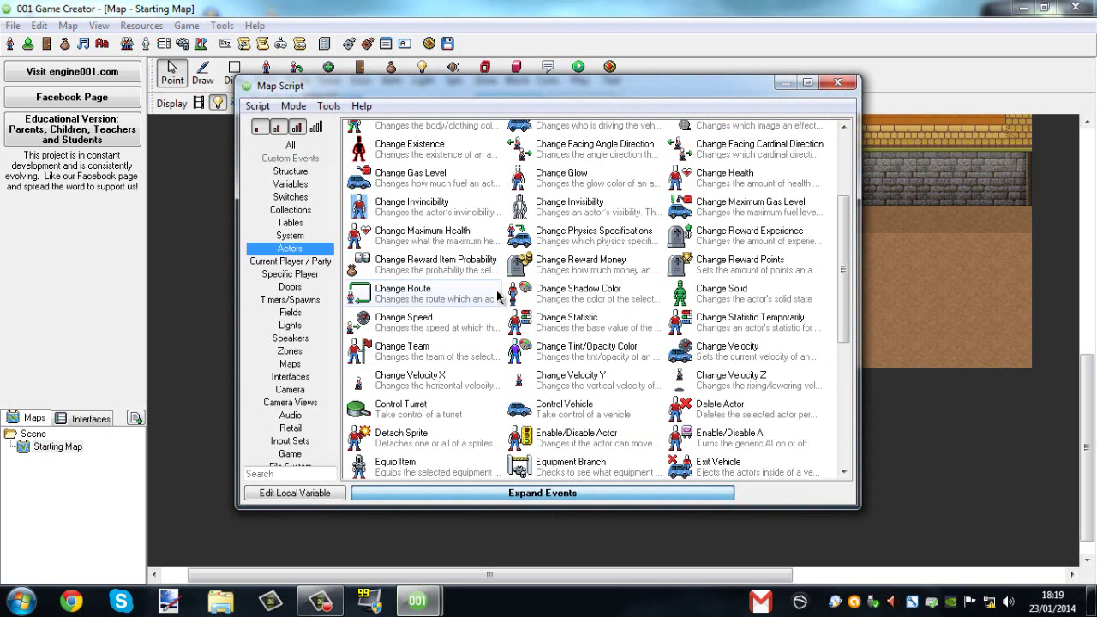
pyautogui.scroll(-3, 531, 352)
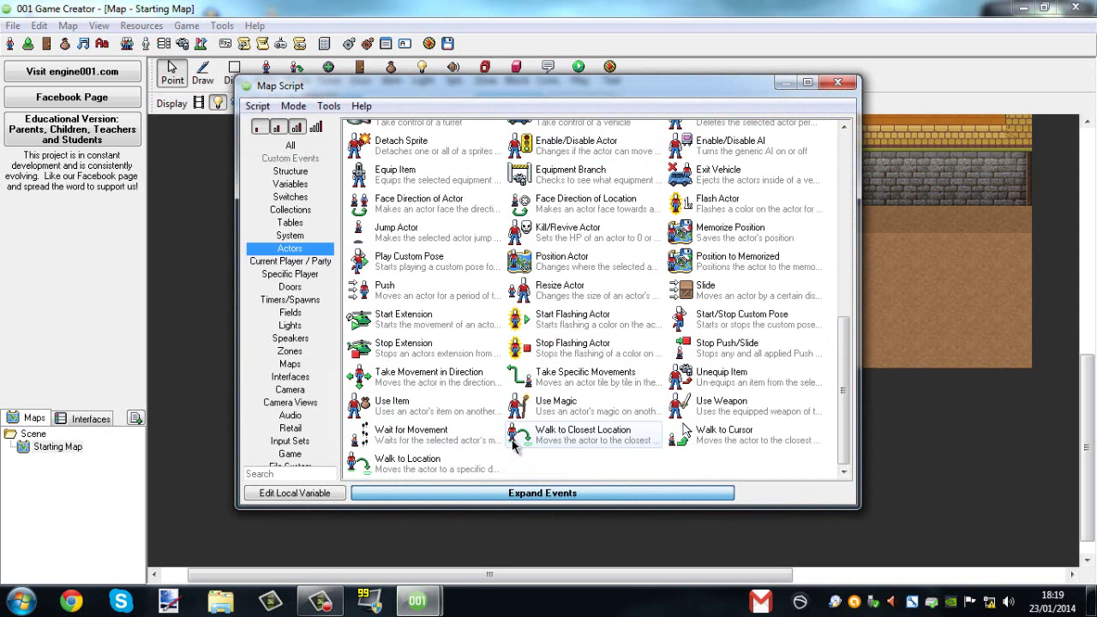
pyautogui.write('ex')
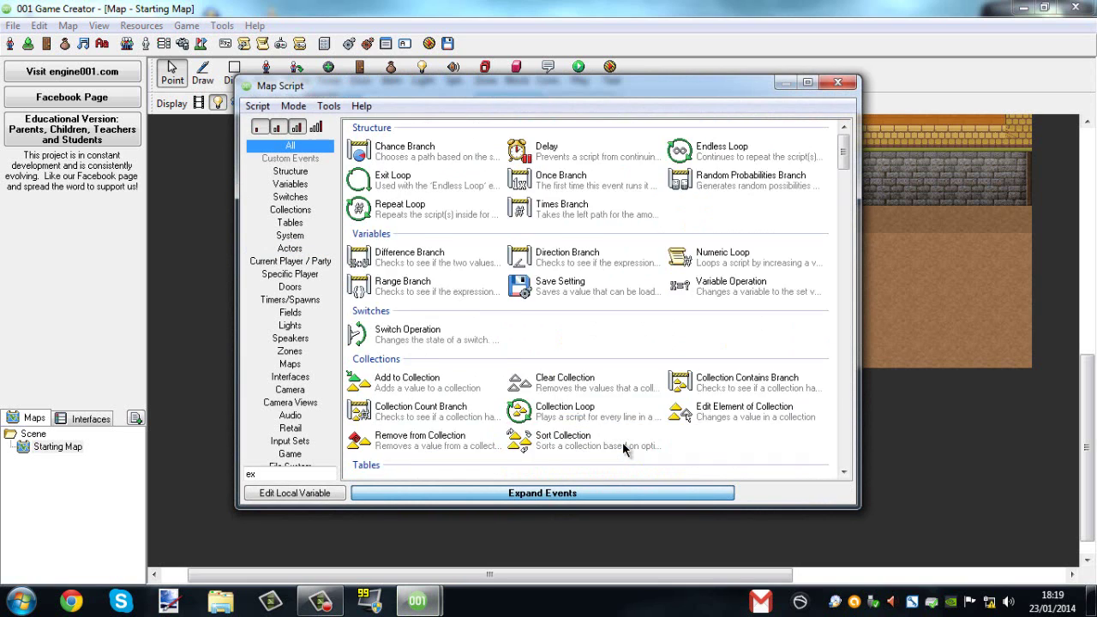
# Add an Immediate-speed Start Extension for (Main) beneath Change Route and save the script
pyautogui.doubleClick(380, 291)
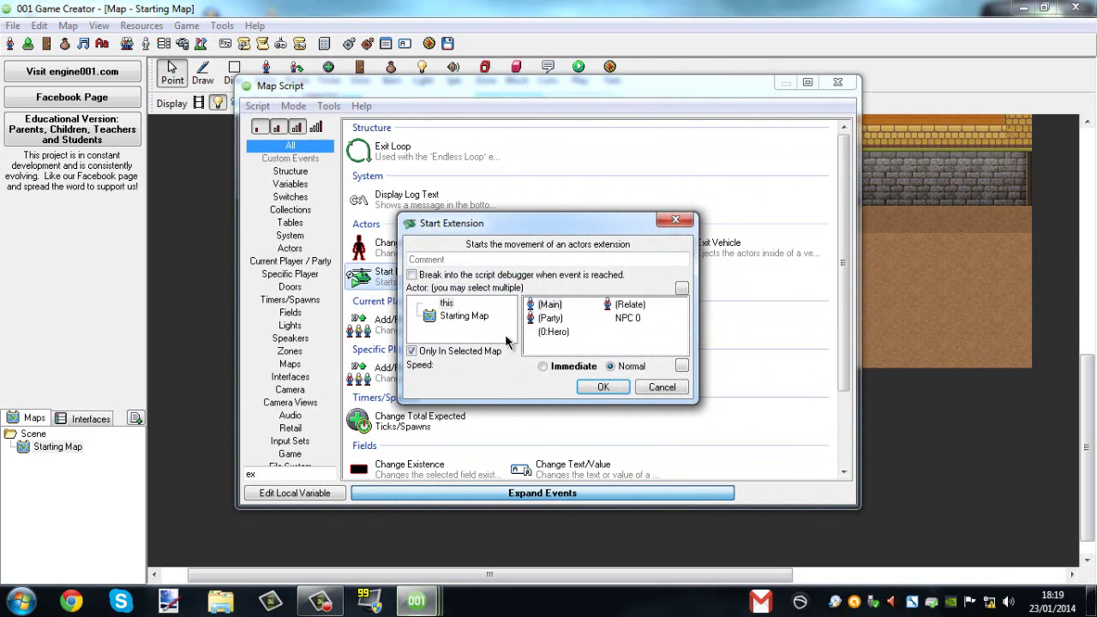
pyautogui.click(553, 309)
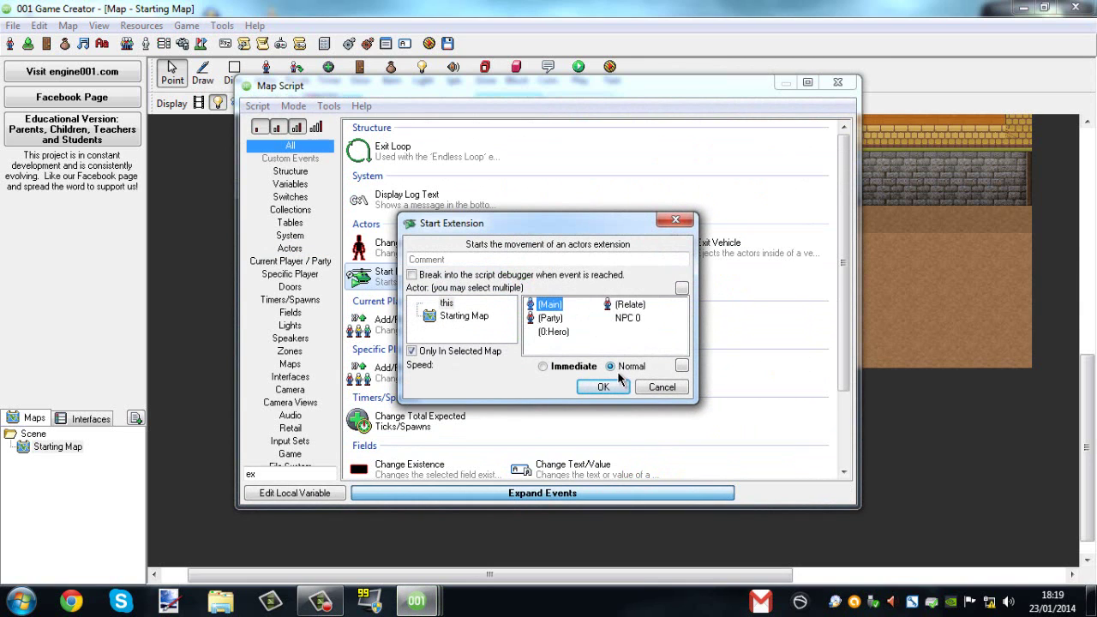
pyautogui.click(586, 367)
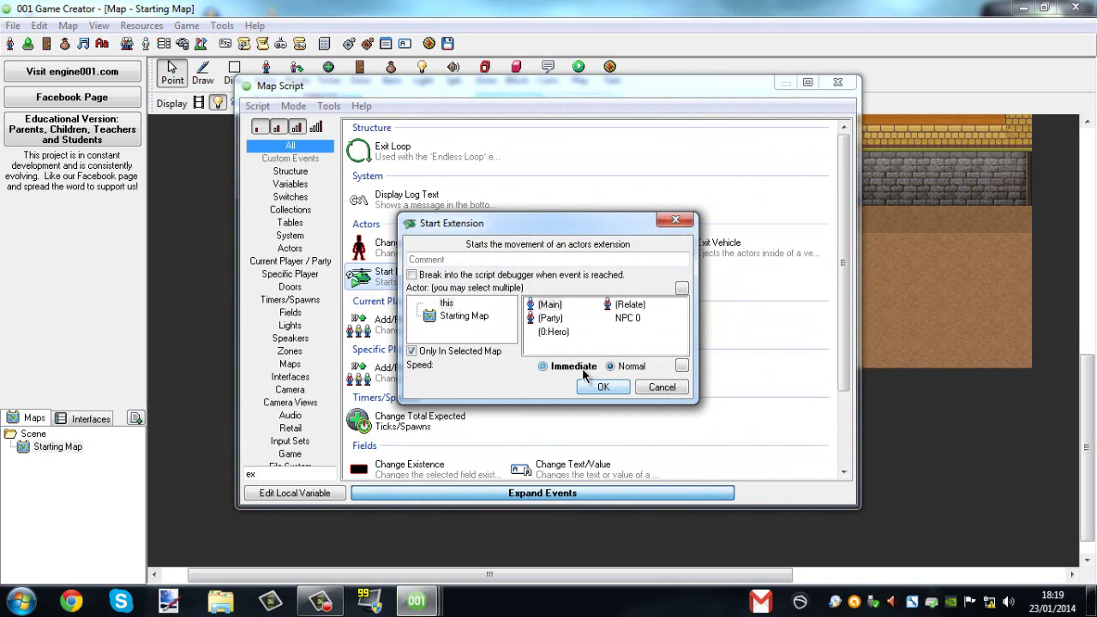
pyautogui.click(604, 387)
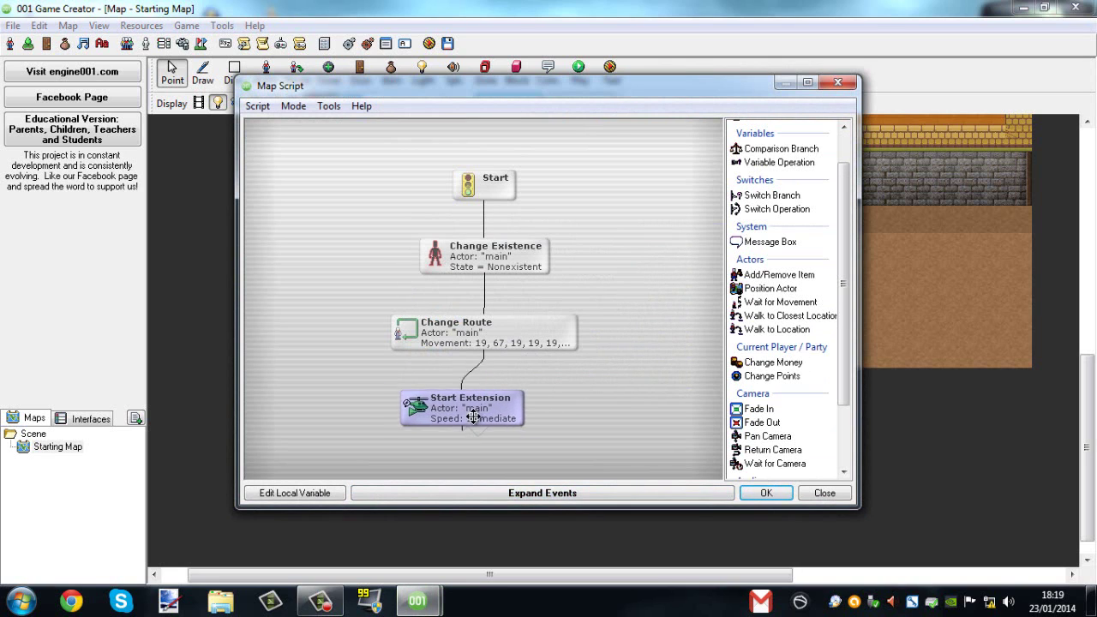
pyautogui.moveTo(514, 414); pyautogui.dragTo(430, 402)
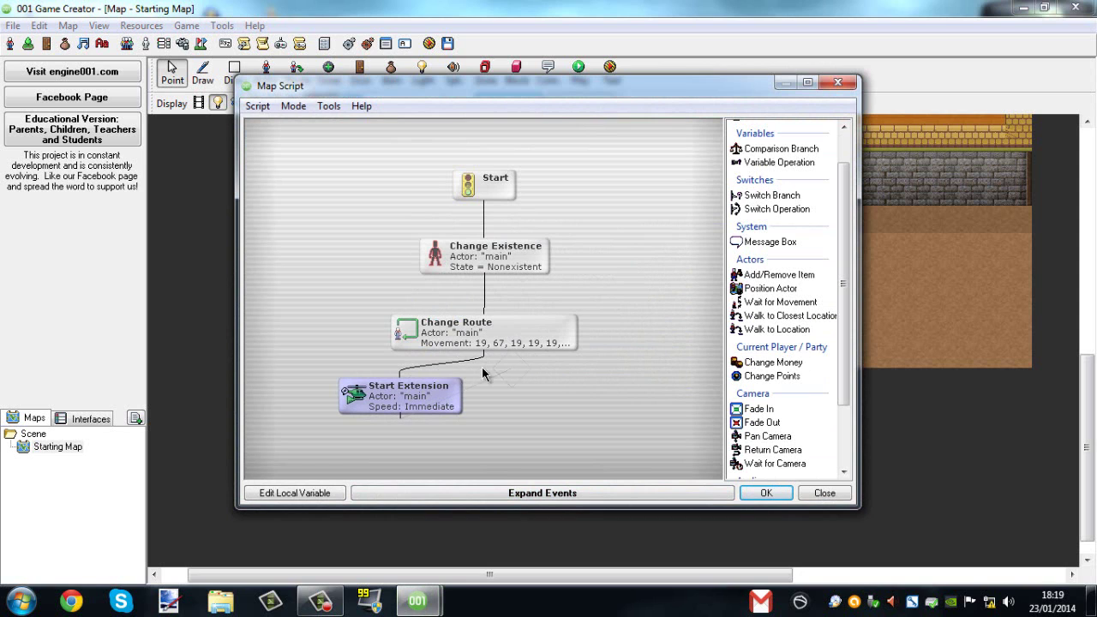
pyautogui.click(764, 492)
pyautogui.click(664, 418)
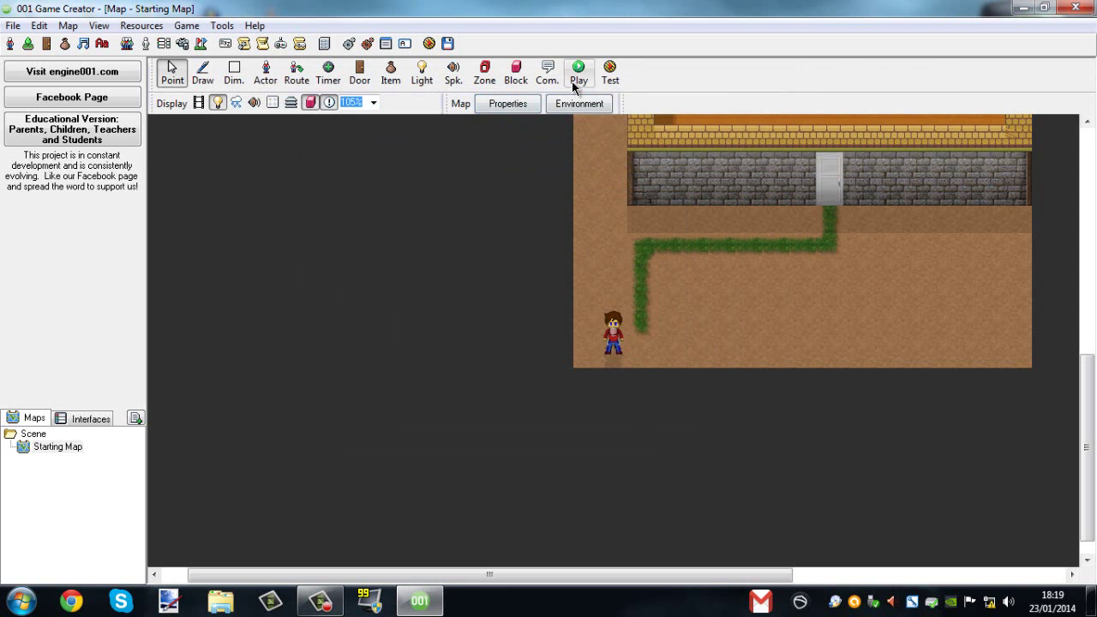
pyautogui.click(579, 73)
pyautogui.click(485, 356)
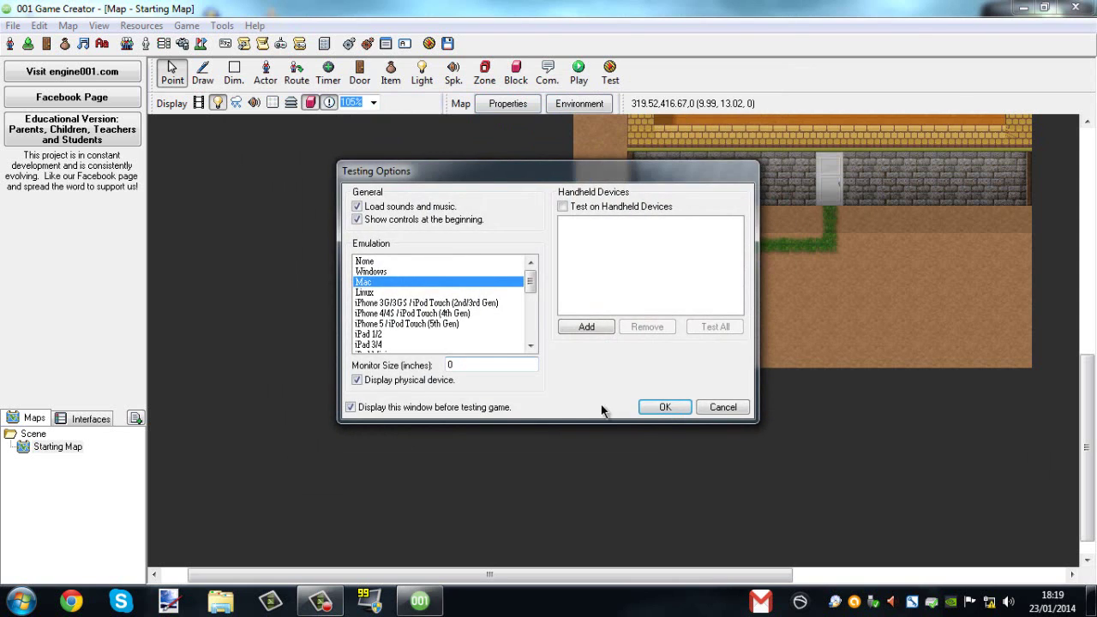
pyautogui.click(667, 406)
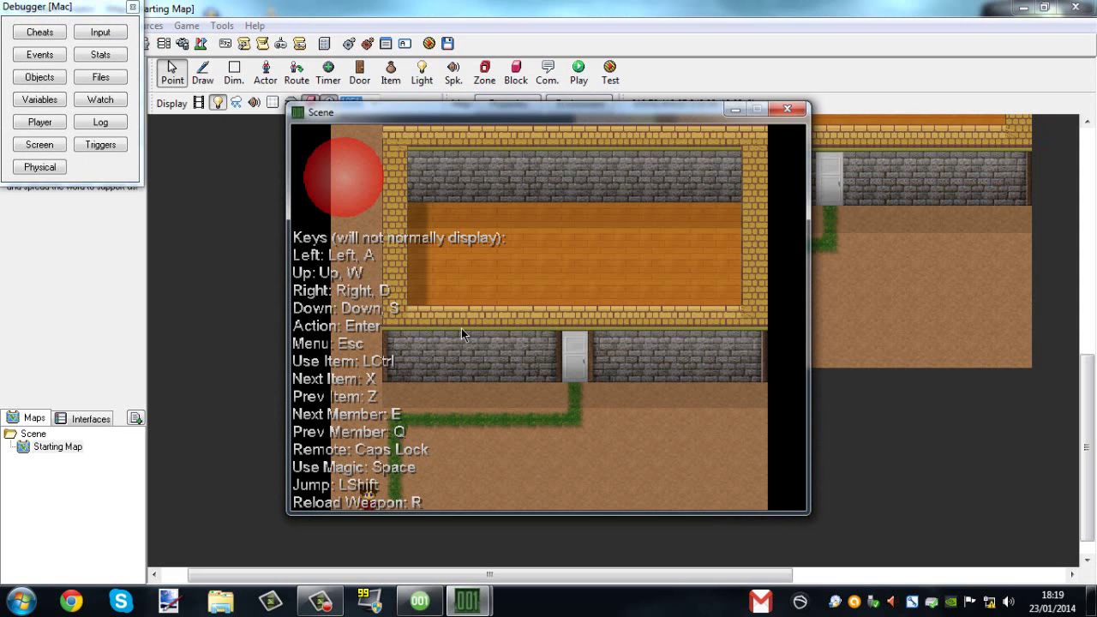
pyautogui.click(787, 108)
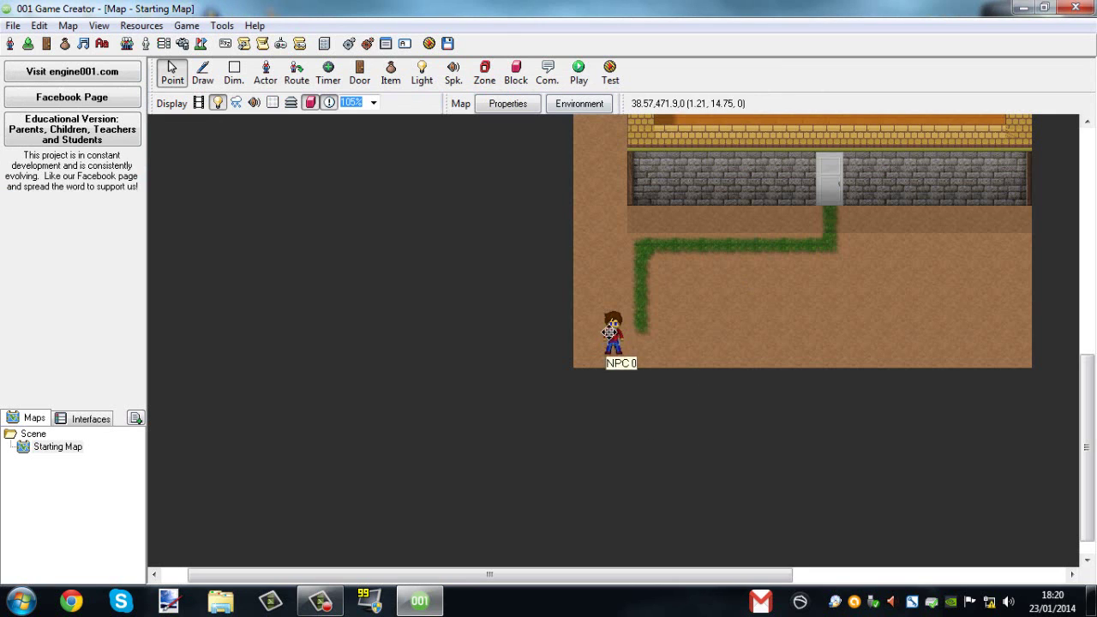
# Reopen the entry script and switch the Change Route event's actor to NPC 0
pyautogui.doubleClick(619, 328)
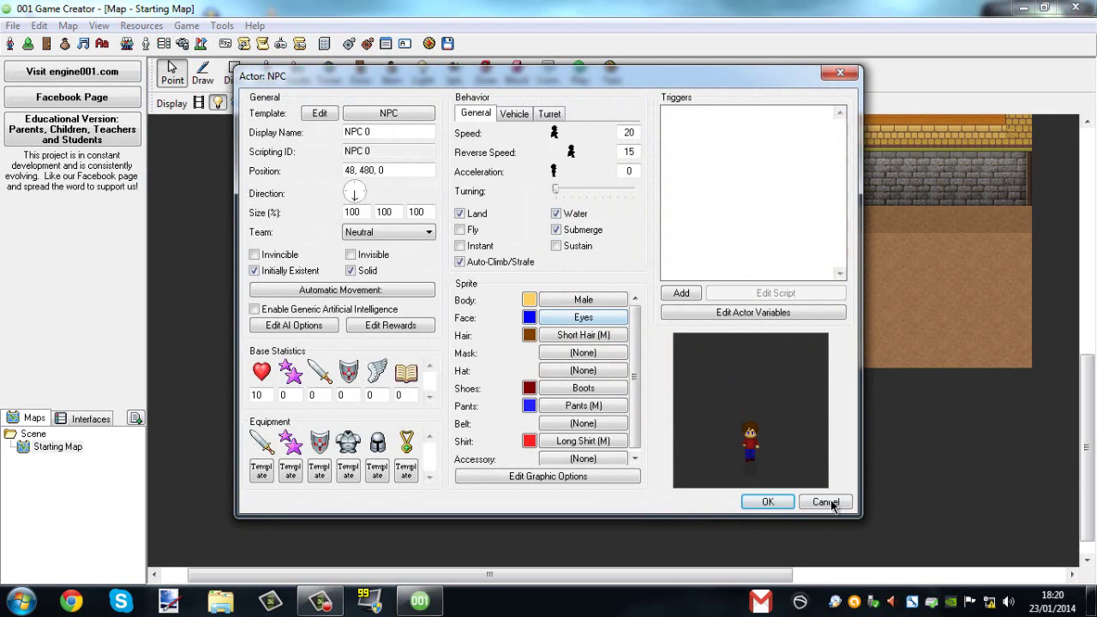
pyautogui.click(823, 500)
pyautogui.click(517, 103)
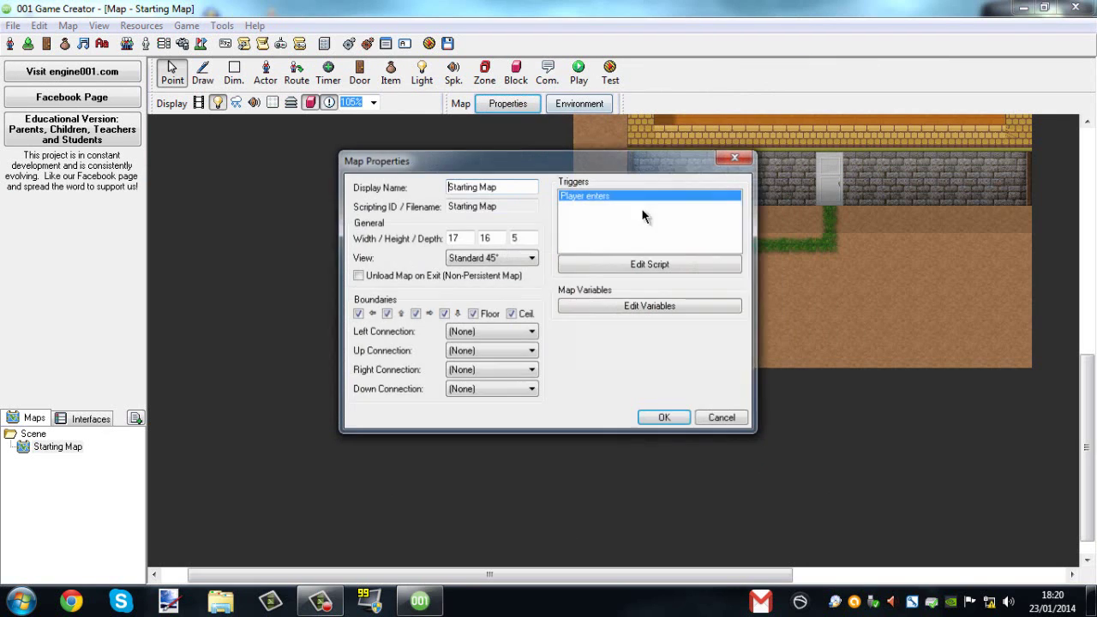
pyautogui.click(677, 273)
pyautogui.doubleClick(567, 328)
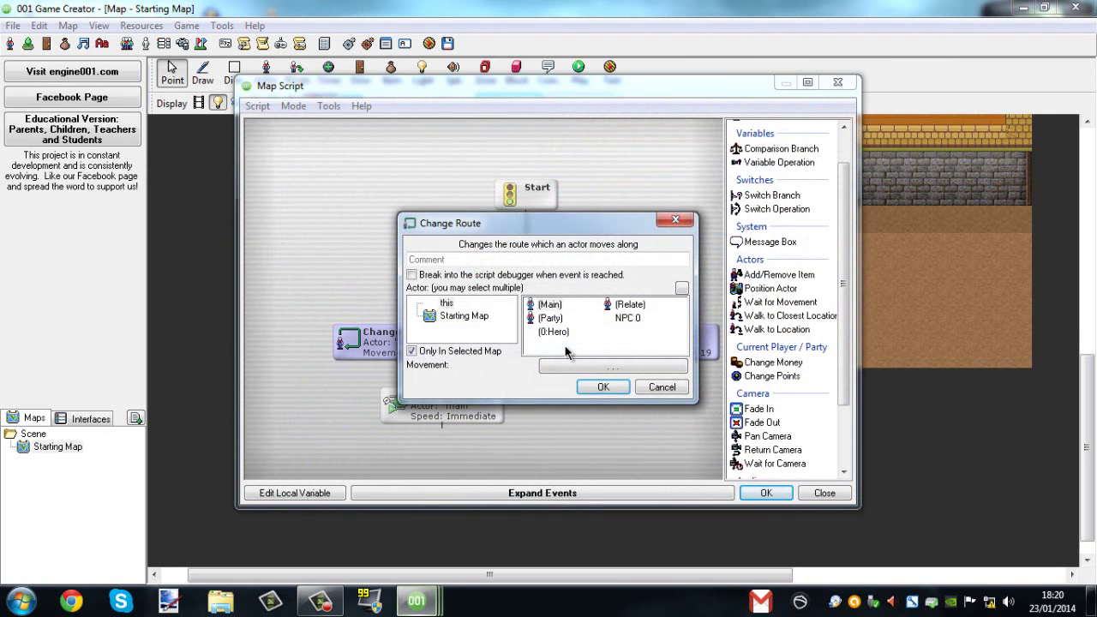
pyautogui.click(624, 320)
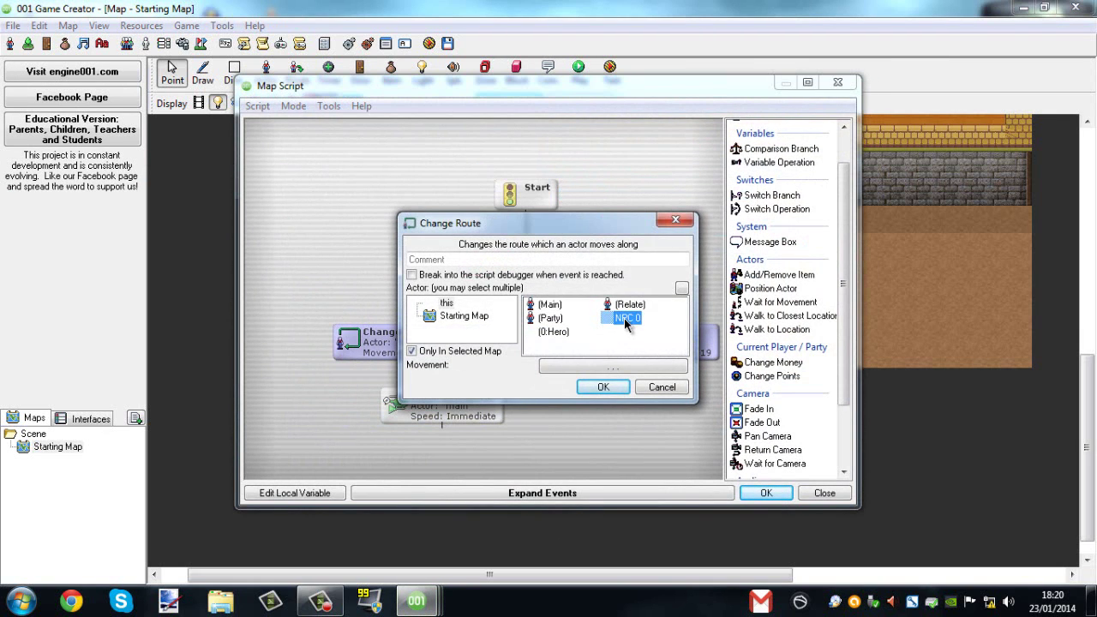
pyautogui.click(603, 387)
# Switch Start Extension's actor to NPC 0, then save the script and close Map Properties
pyautogui.doubleClick(486, 401)
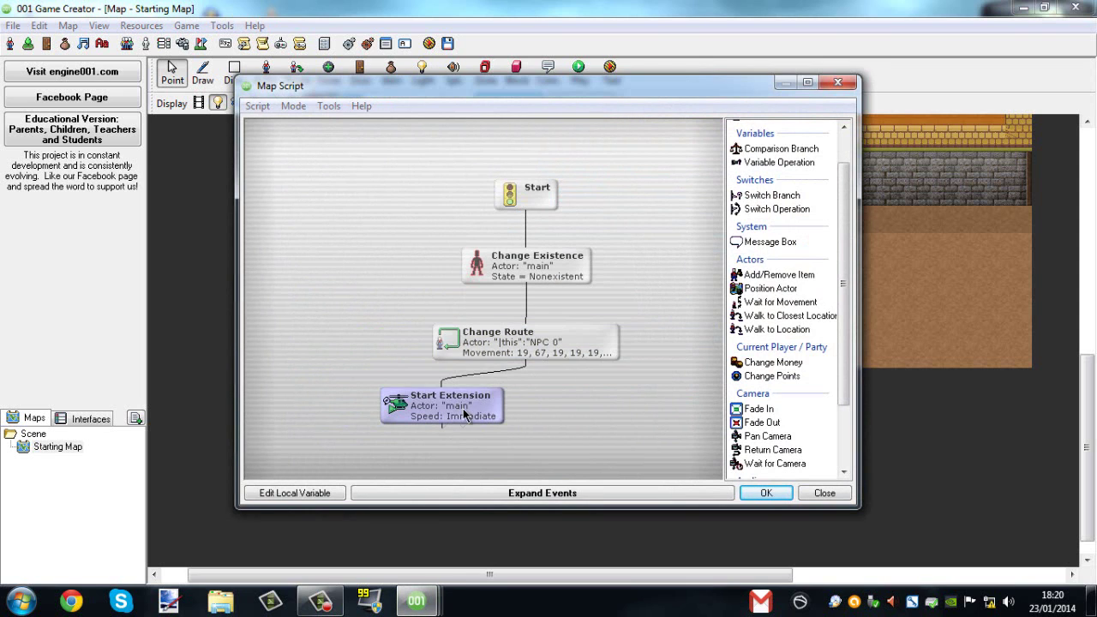
pyautogui.click(624, 318)
pyautogui.click(603, 387)
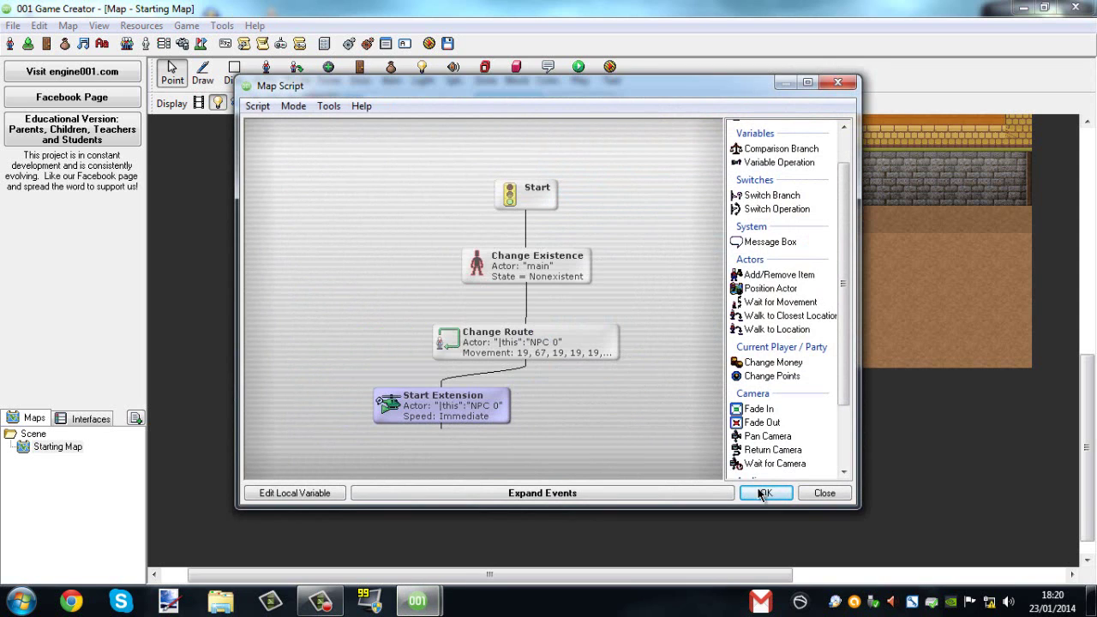
pyautogui.click(756, 491)
pyautogui.click(661, 418)
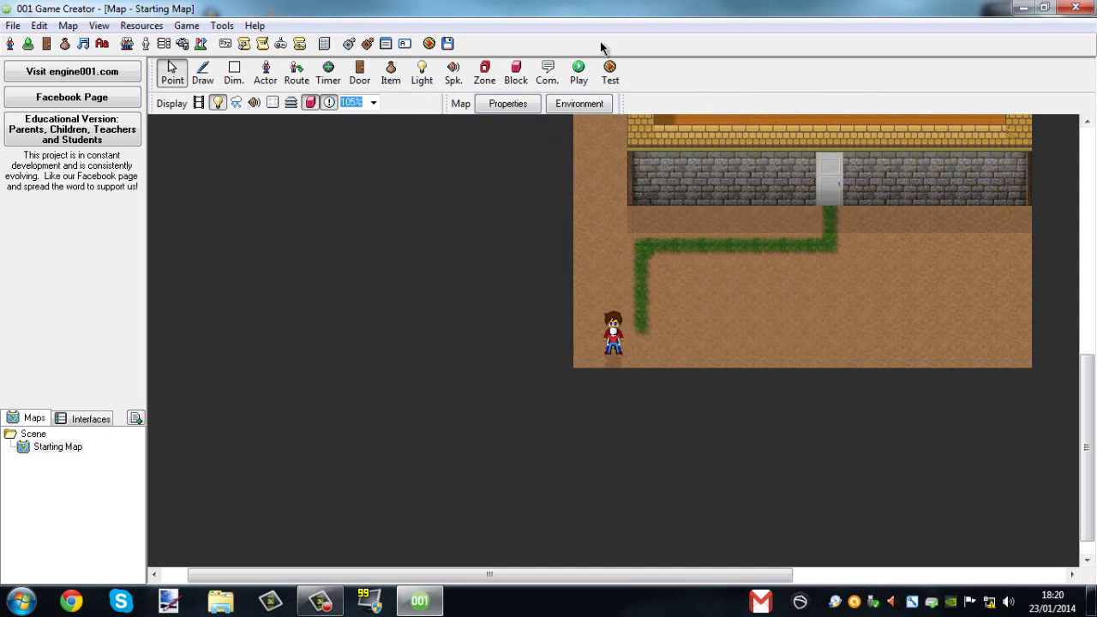
pyautogui.click(495, 357)
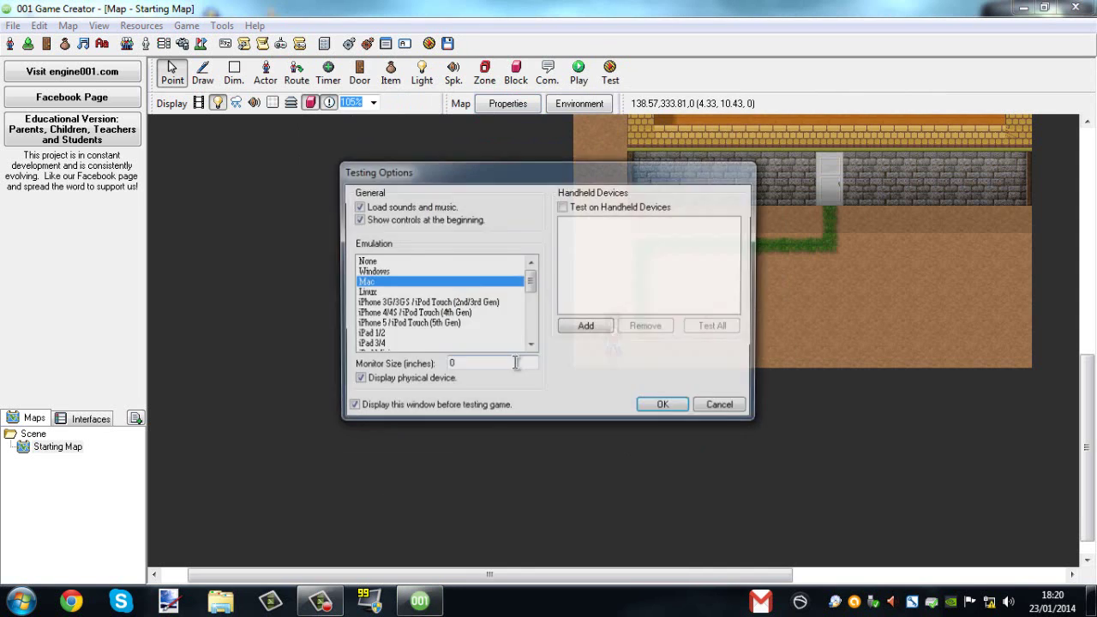
pyautogui.click(659, 411)
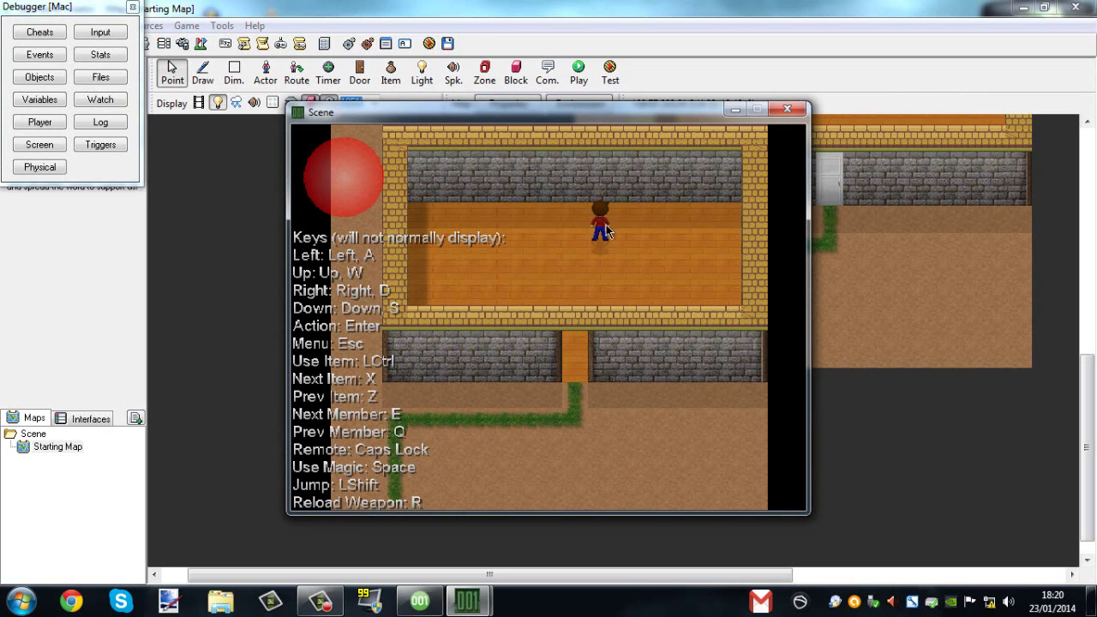
pyautogui.click(788, 112)
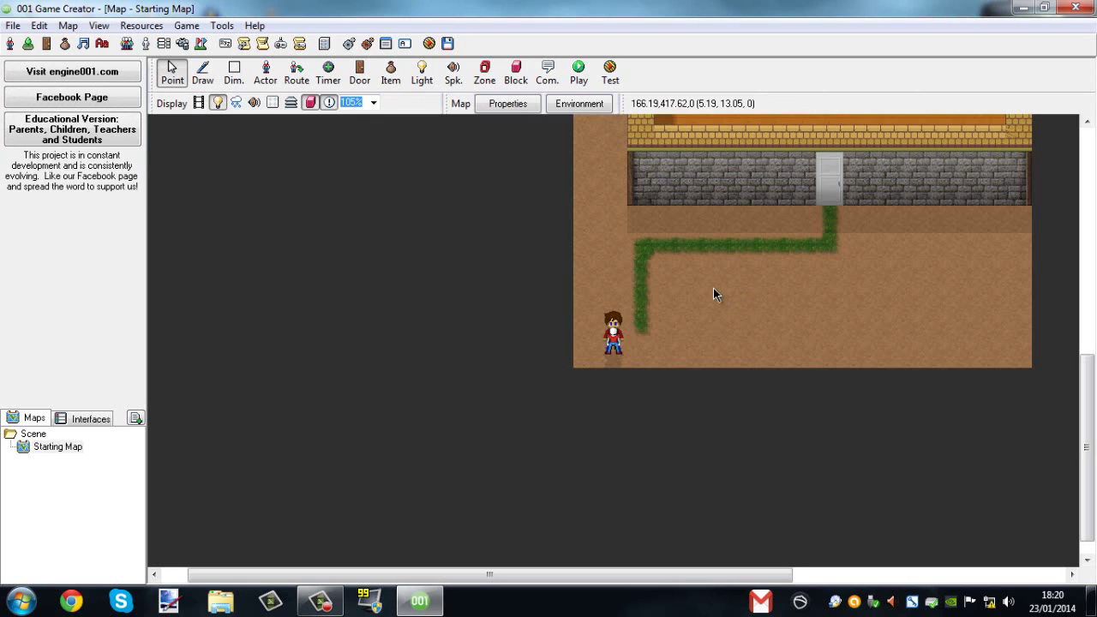
# Zoom out to 80% and pan to centre NPC 0, the grass path and brick building
pyautogui.moveTo(715, 294); pyautogui.dragTo(595, 355, button='middle')
pyautogui.scroll(-1, 520, 383)
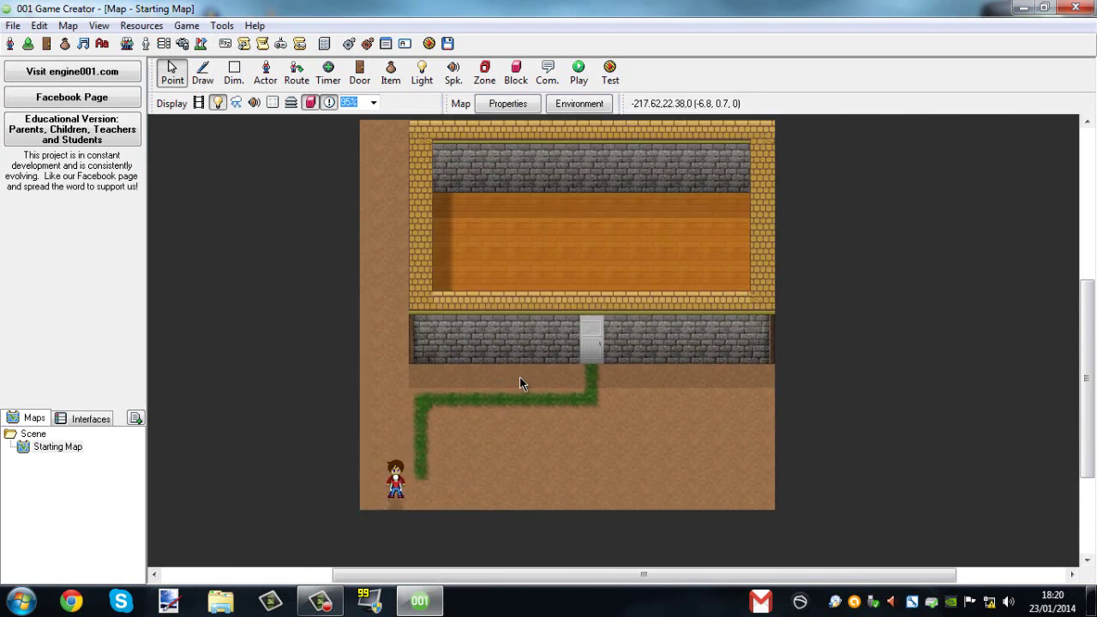
pyautogui.scroll(-3, 520, 383)
pyautogui.scroll(2, 581, 350)
pyautogui.moveTo(580, 299); pyautogui.dragTo(531, 321, button='middle')
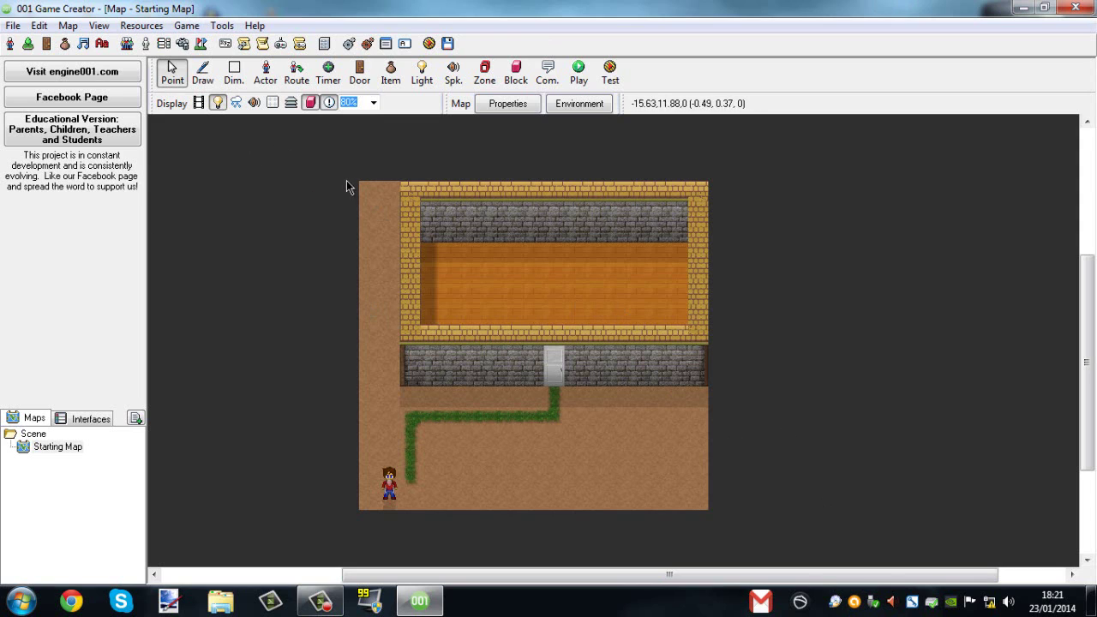
# Drag the map's right edge outward to widen it, redoing the drag after an undo
pyautogui.moveTo(709, 511); pyautogui.dragTo(724, 554)
pyautogui.moveTo(712, 510); pyautogui.dragTo(708, 509)
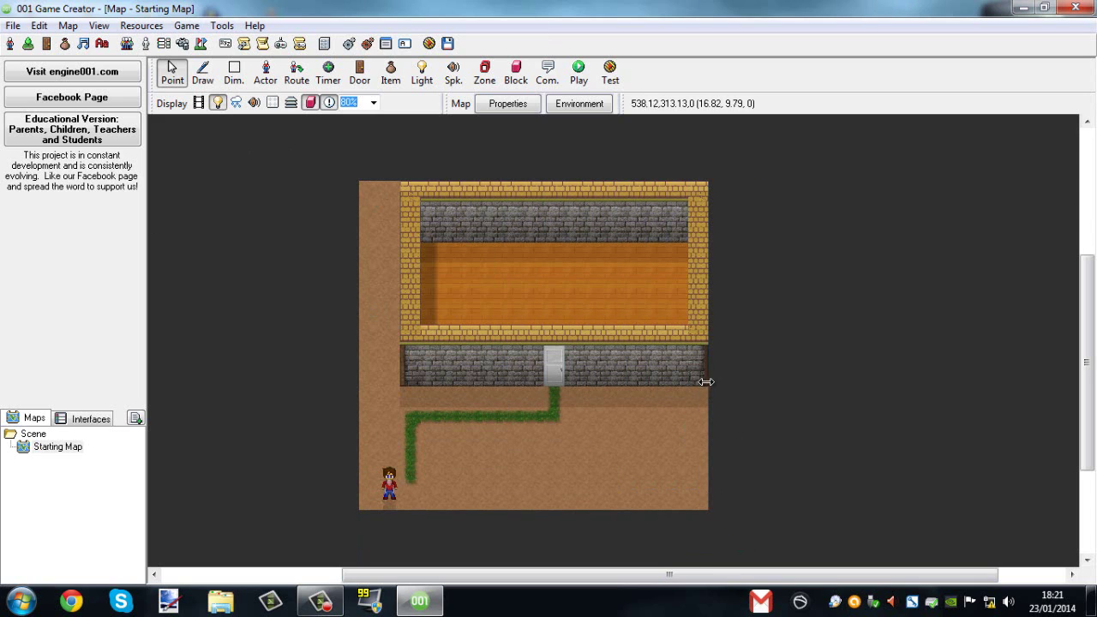
pyautogui.moveTo(712, 382); pyautogui.dragTo(719, 387)
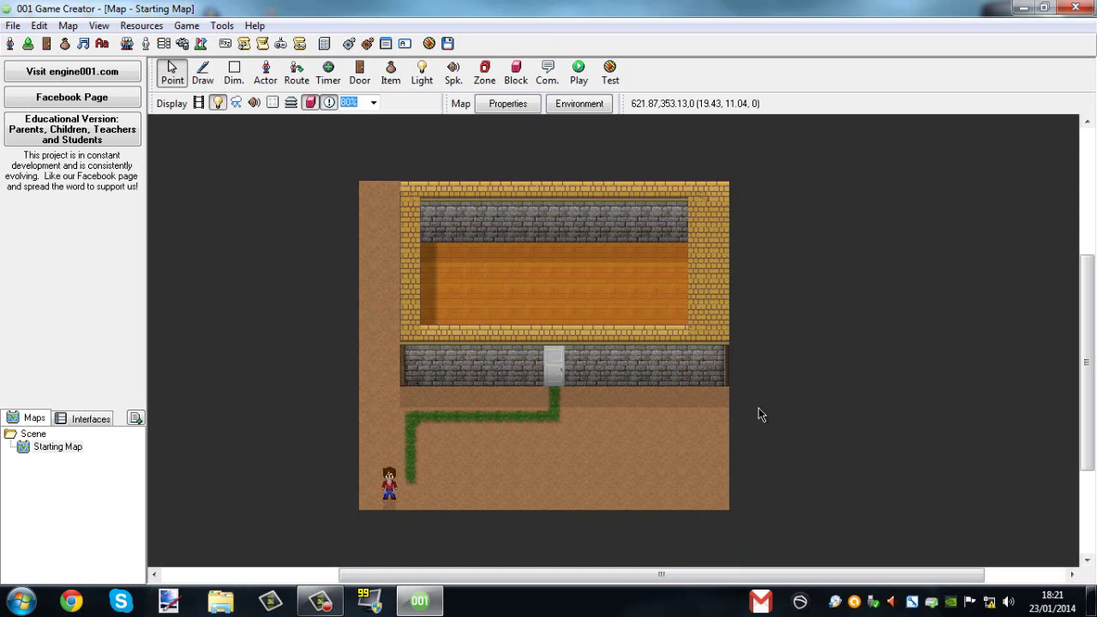
pyautogui.hotkey('ctrl', 'z')
pyautogui.moveTo(708, 412); pyautogui.dragTo(735, 422)
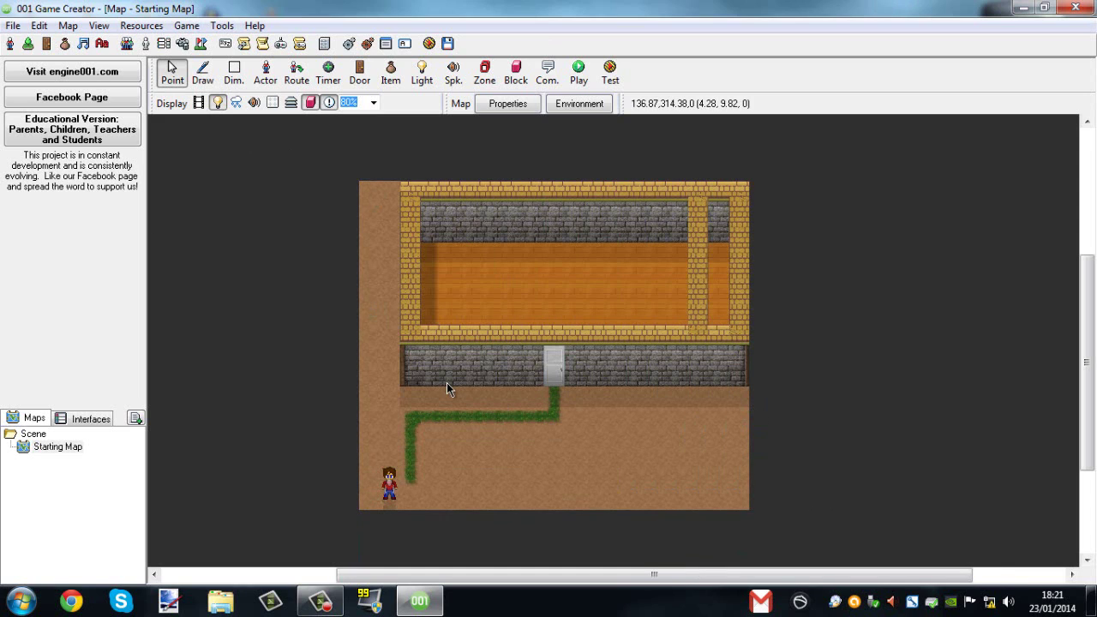